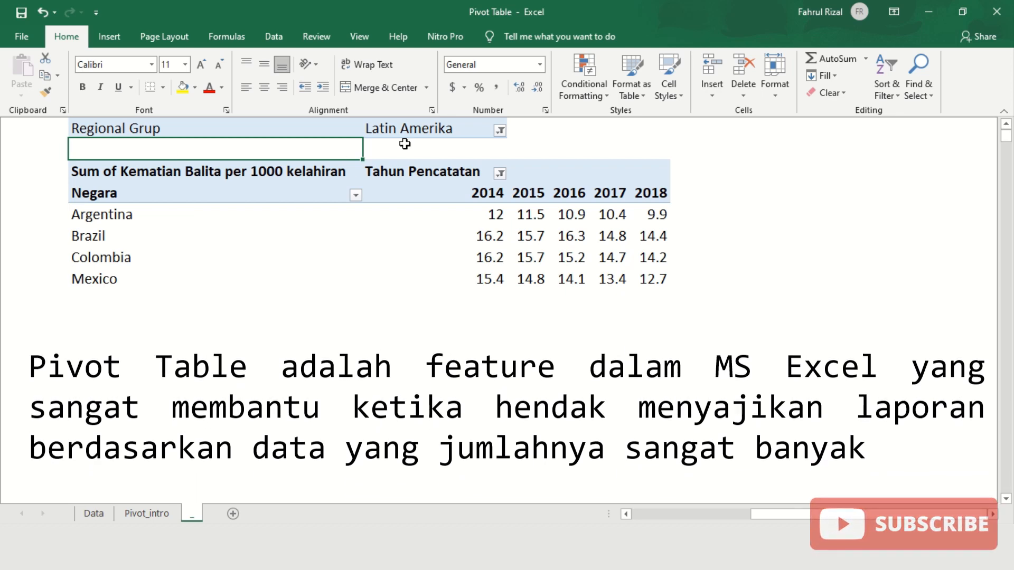
# - Review the pivot's summed Kematian Balita field, the Argentina to Mexico rows and the 2014–2018 year columns
pyautogui.click(411, 148)
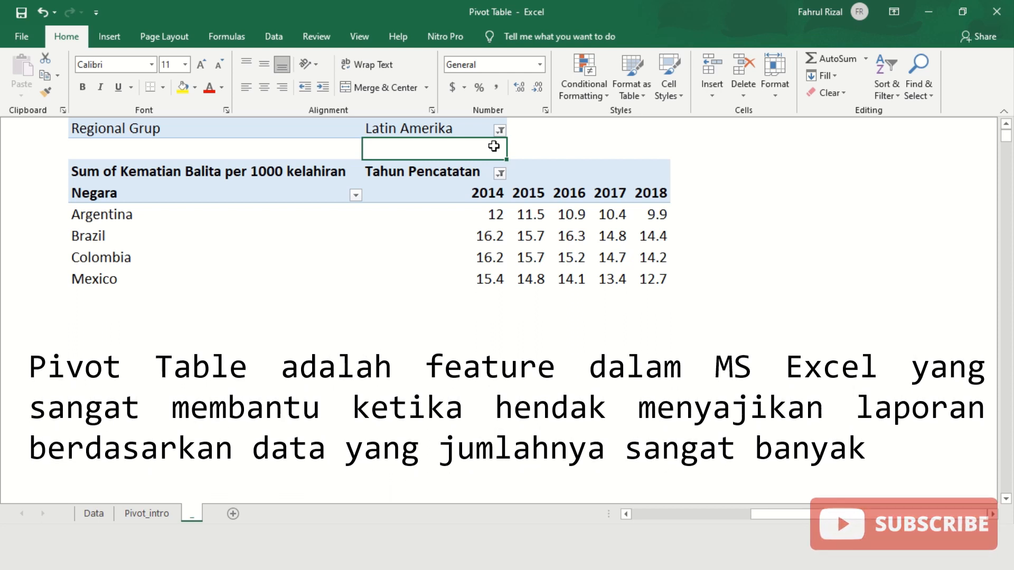
pyautogui.click(138, 176)
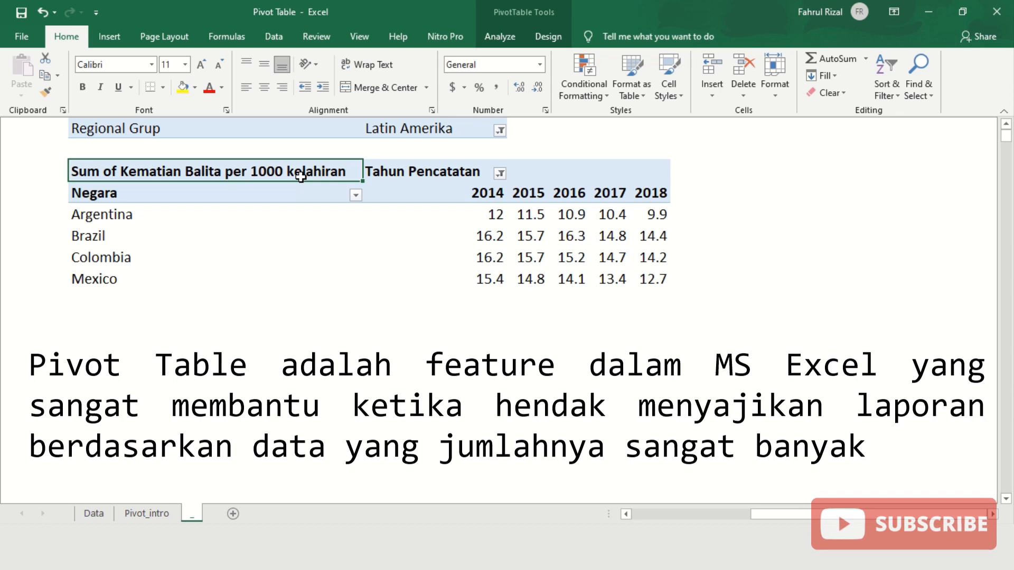
pyautogui.click(245, 218)
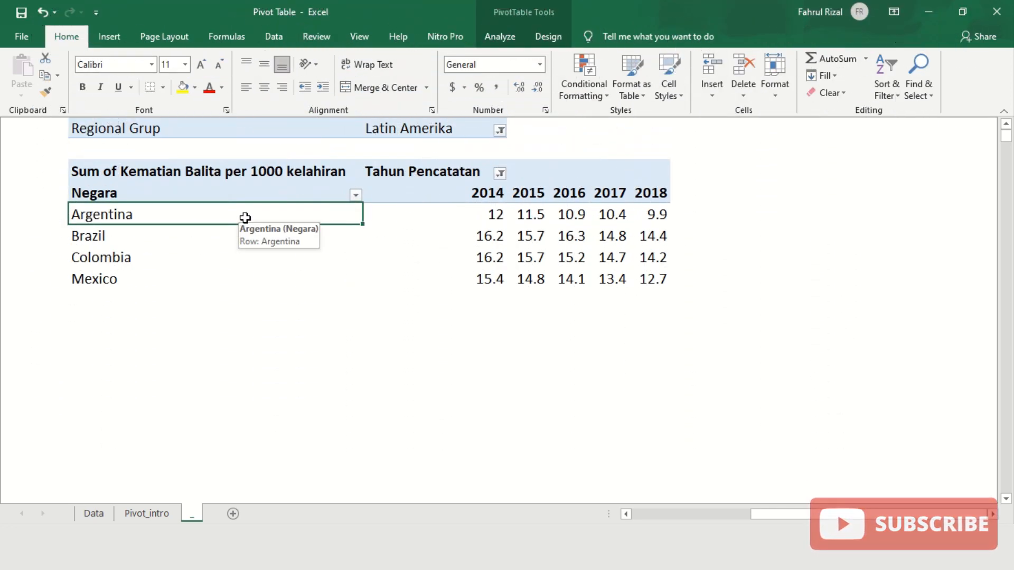
pyautogui.click(236, 234)
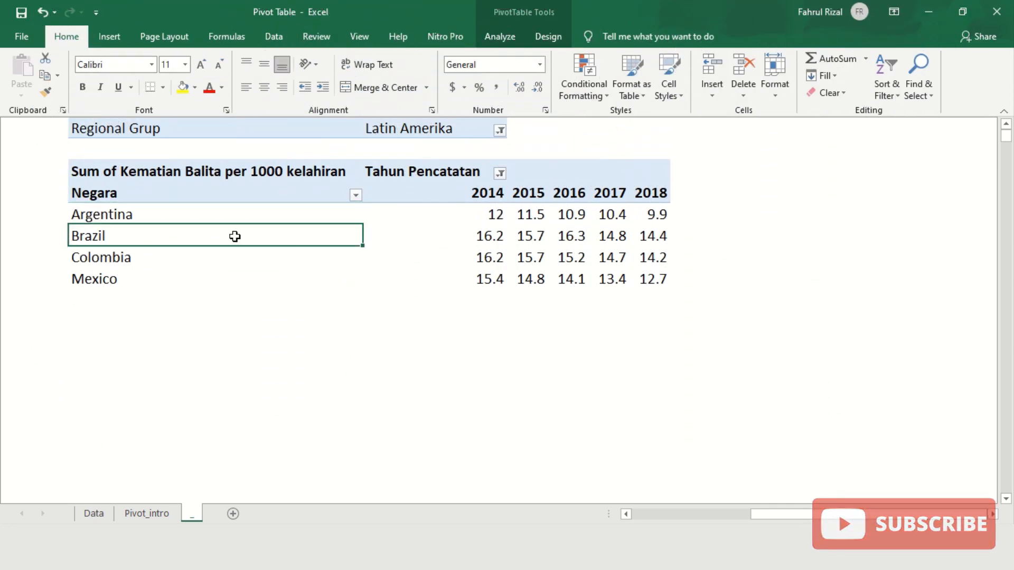
pyautogui.click(218, 258)
pyautogui.click(211, 279)
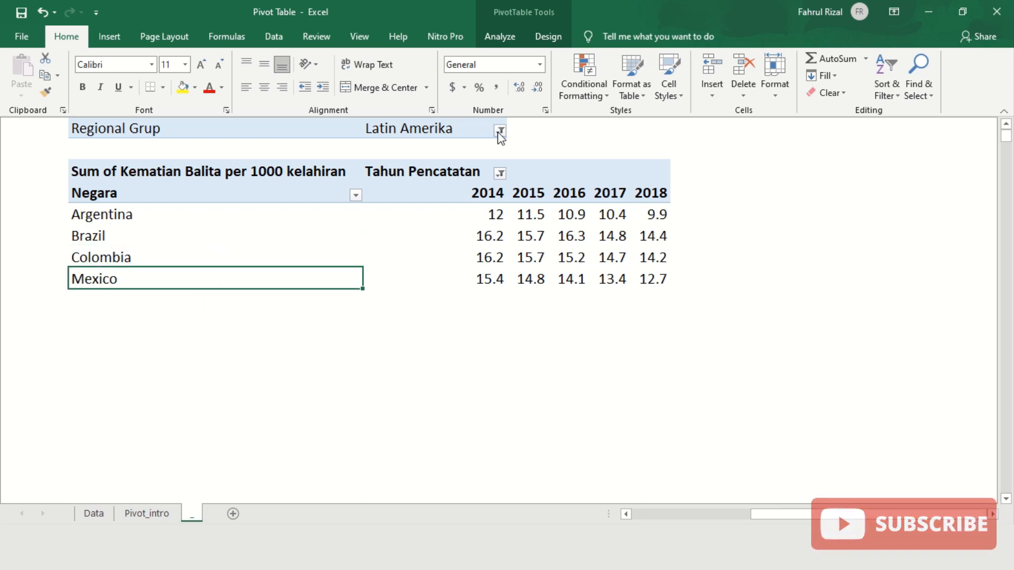
pyautogui.click(475, 171)
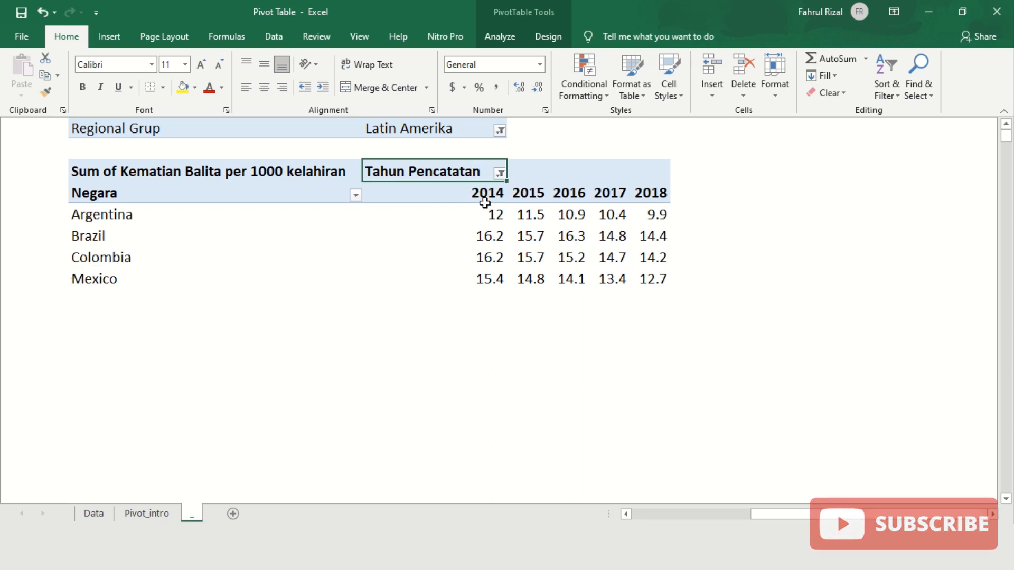
pyautogui.click(486, 199)
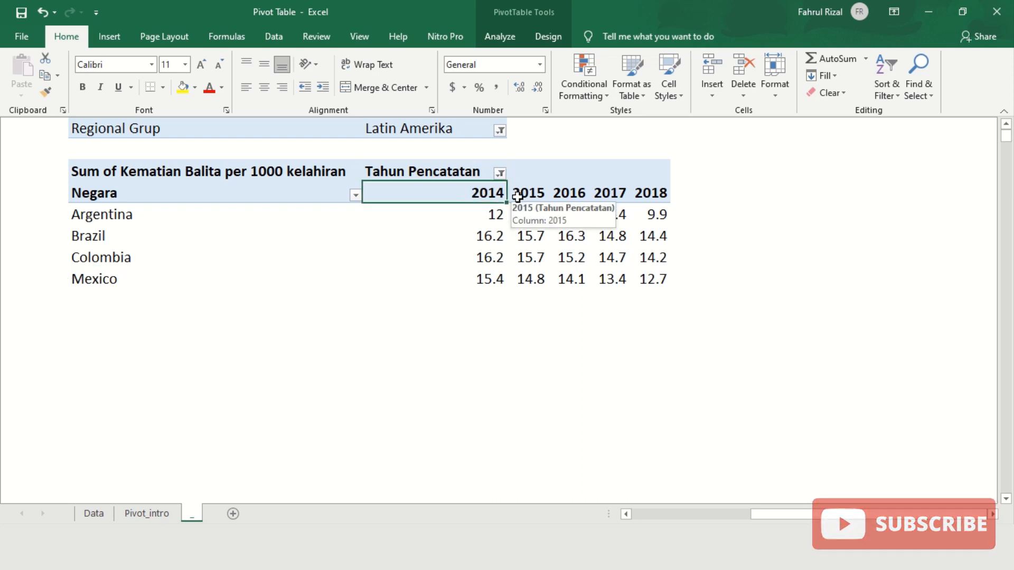
pyautogui.click(652, 199)
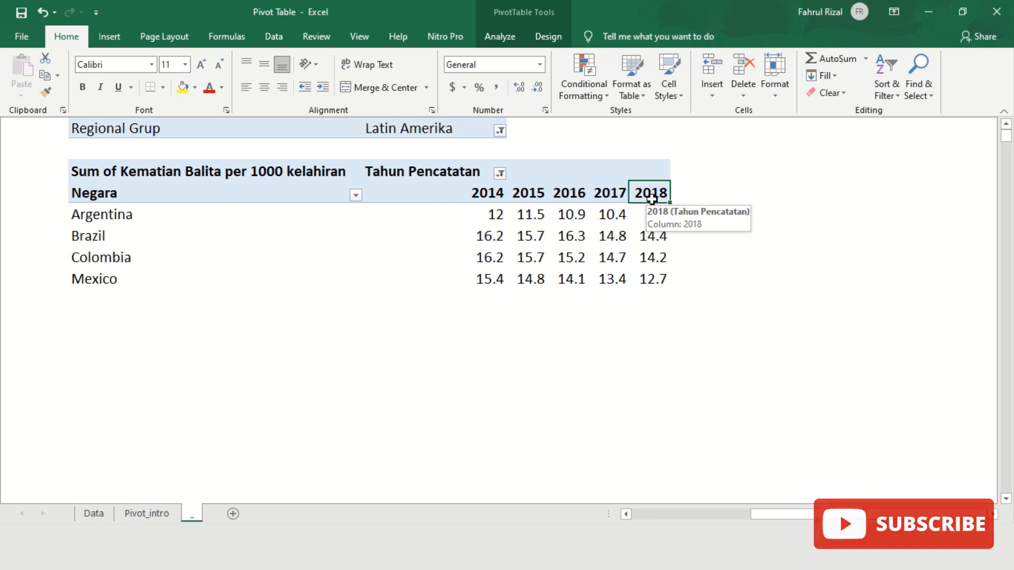
# - Set the Regional Grup filter to (All) and check that the country list ends at Mexico
pyautogui.click(495, 152)
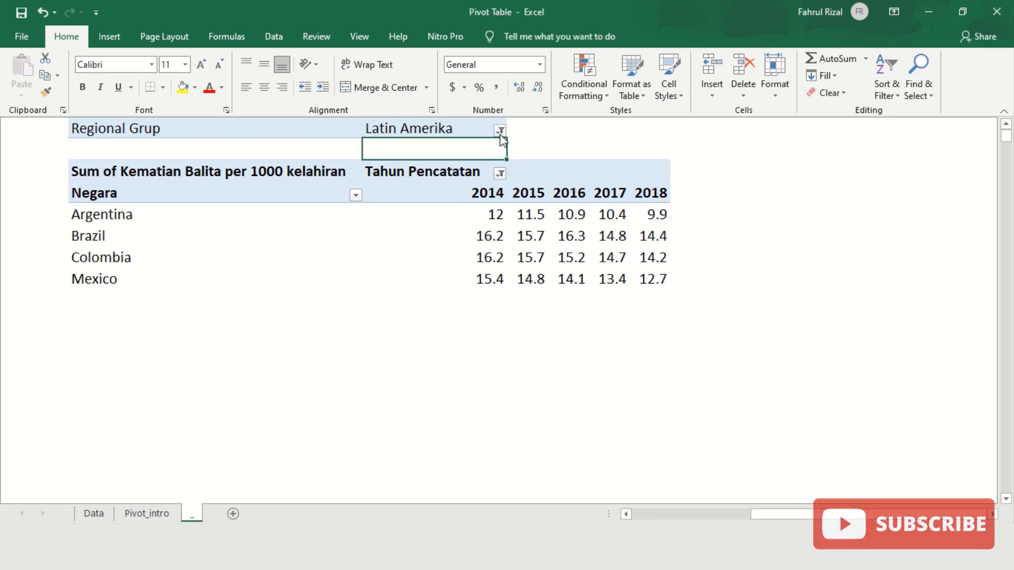
pyautogui.click(499, 131)
pyautogui.click(356, 165)
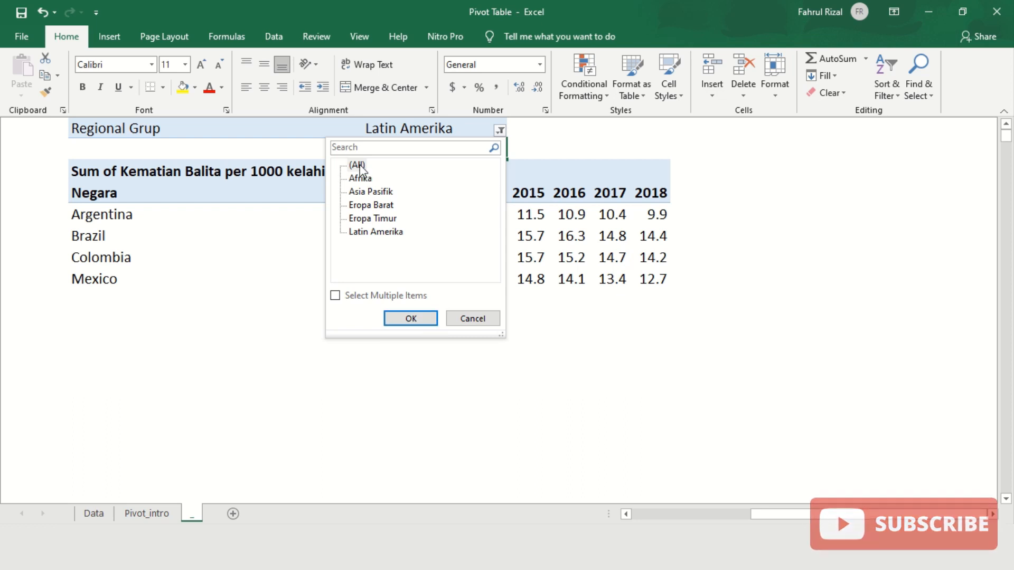
pyautogui.click(411, 319)
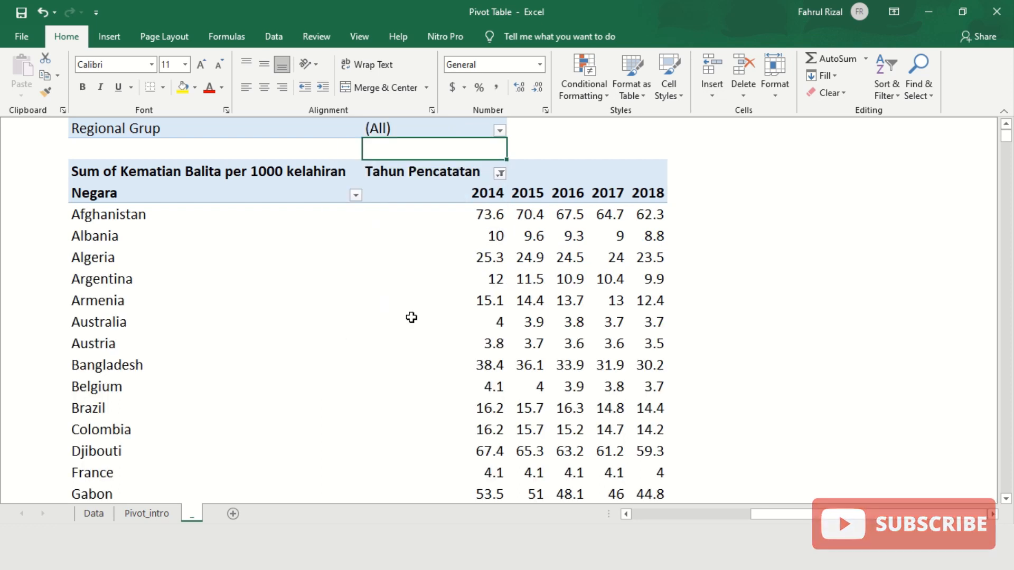
pyautogui.scroll(-4, 249, 254)
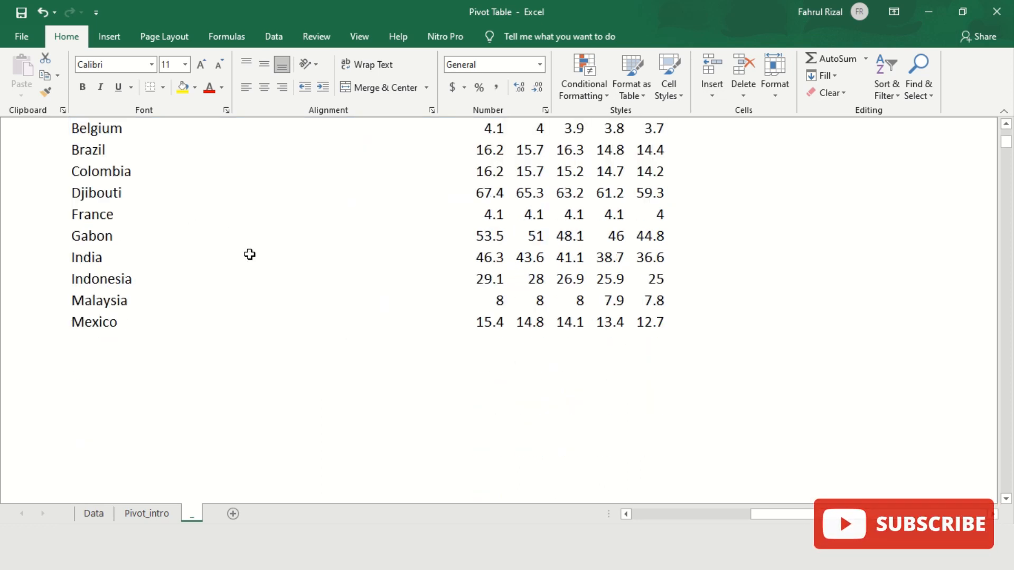
pyautogui.click(118, 324)
pyautogui.scroll(2, 186, 338)
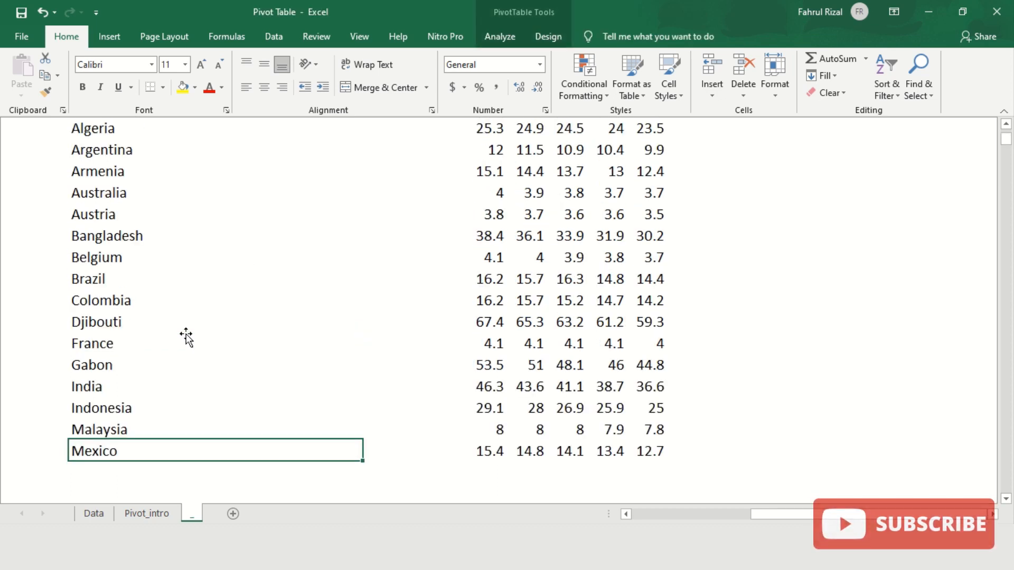
pyautogui.scroll(2, 343, 328)
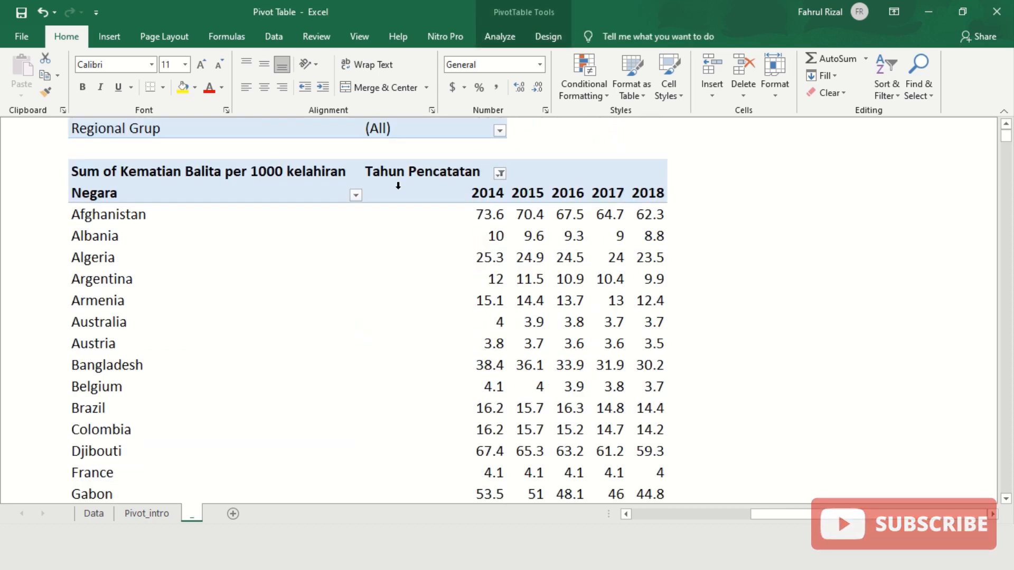
# - Select All years in the Tahun Pencatatan filter so columns run from 1979 to 2018
pyautogui.click(500, 174)
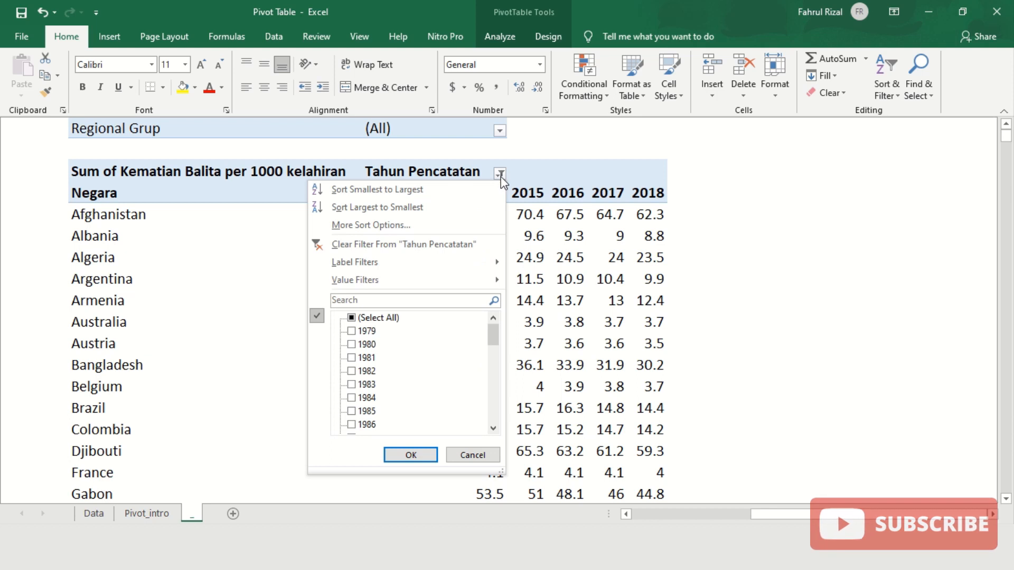
pyautogui.moveTo(493, 335)
pyautogui.mouseDown()
pyautogui.moveTo(501, 420)
pyautogui.moveTo(489, 322)
pyautogui.mouseUp()
pyautogui.click(351, 318)
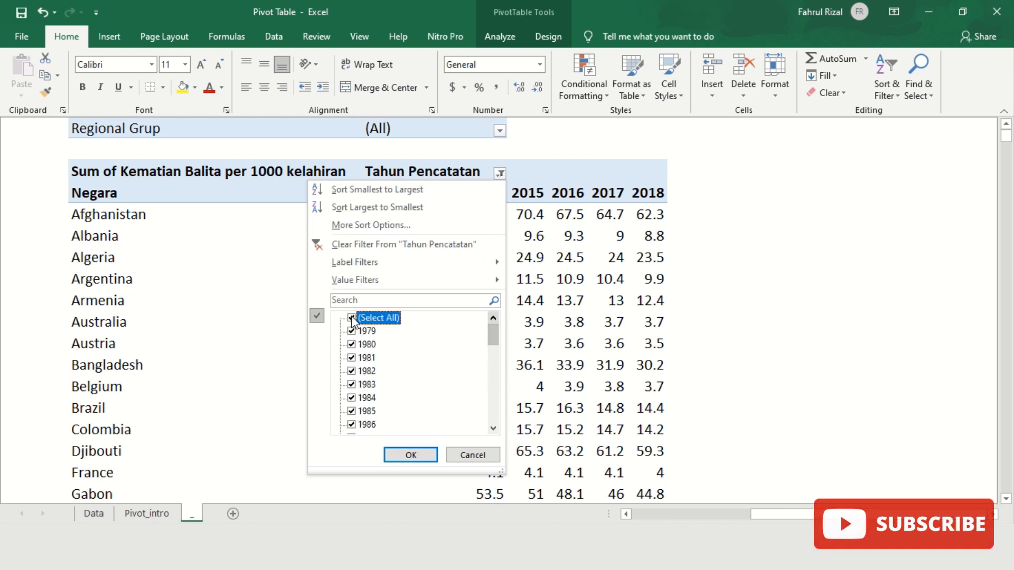
pyautogui.click(410, 455)
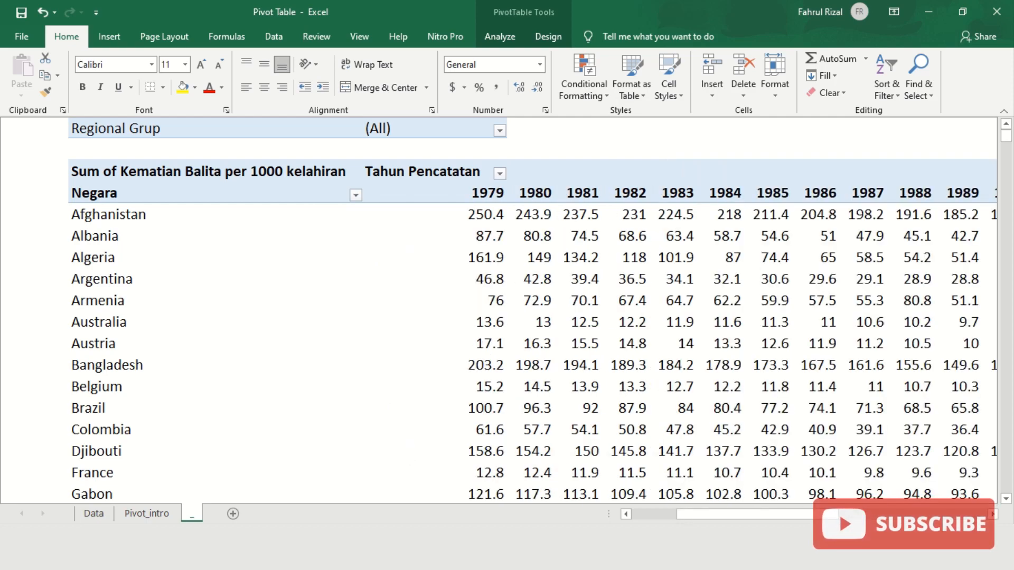
pyautogui.moveTo(767, 514); pyautogui.dragTo(707, 514)
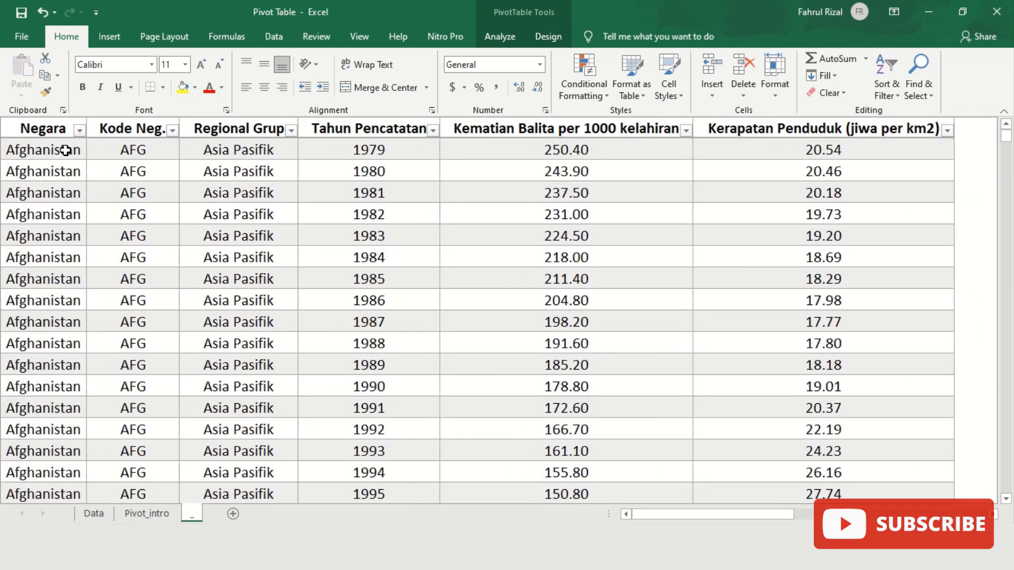
pyautogui.click(65, 151)
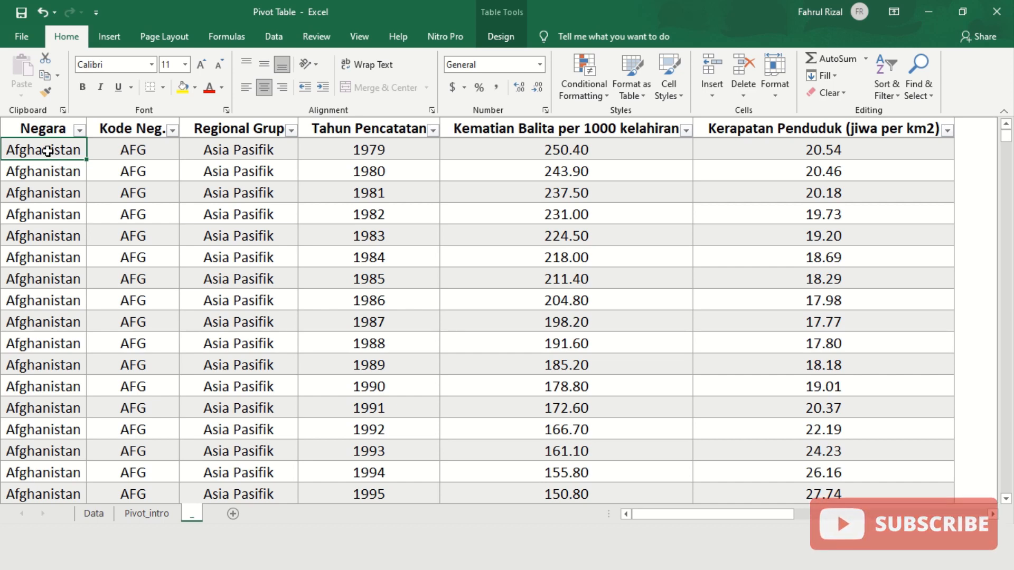
pyautogui.moveTo(48, 150); pyautogui.dragTo(791, 386)
pyautogui.moveTo(763, 515); pyautogui.dragTo(811, 521)
pyautogui.click(116, 215)
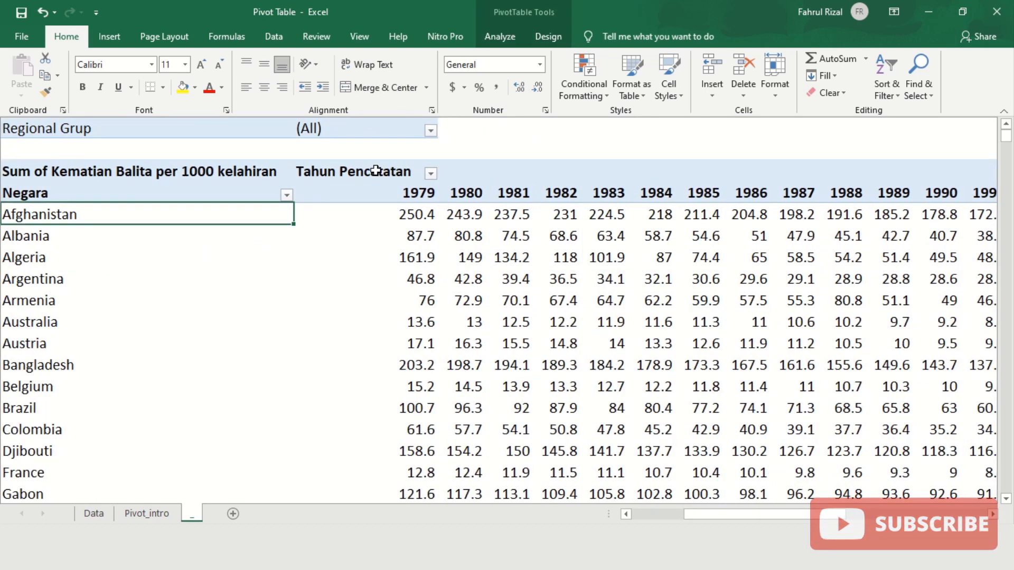
# - Restrict the Tahun Pencatatan filter to only 1979, 1980, 1981, 1982 and 1983
pyautogui.click(430, 174)
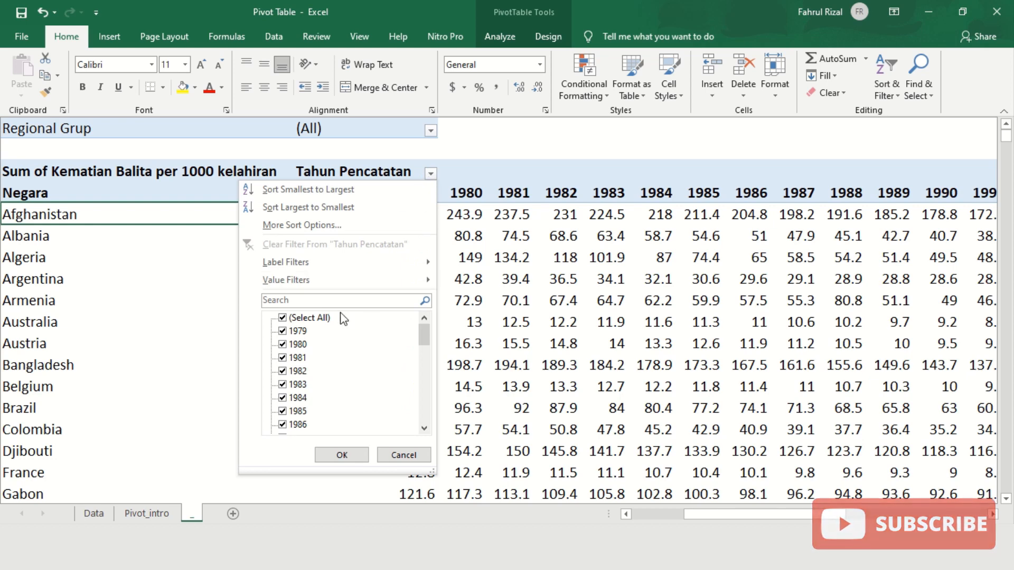
pyautogui.click(284, 318)
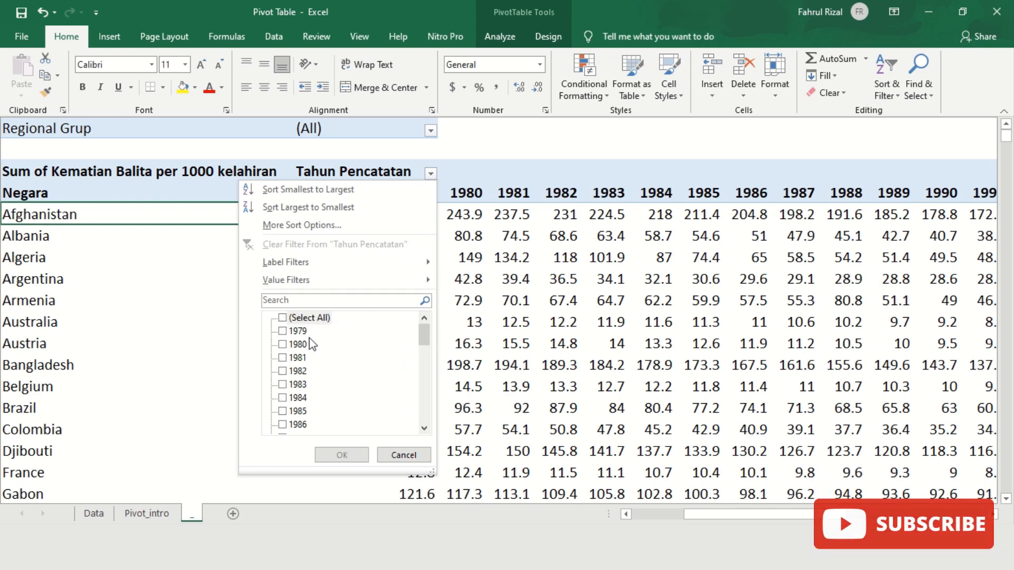
pyautogui.click(282, 332)
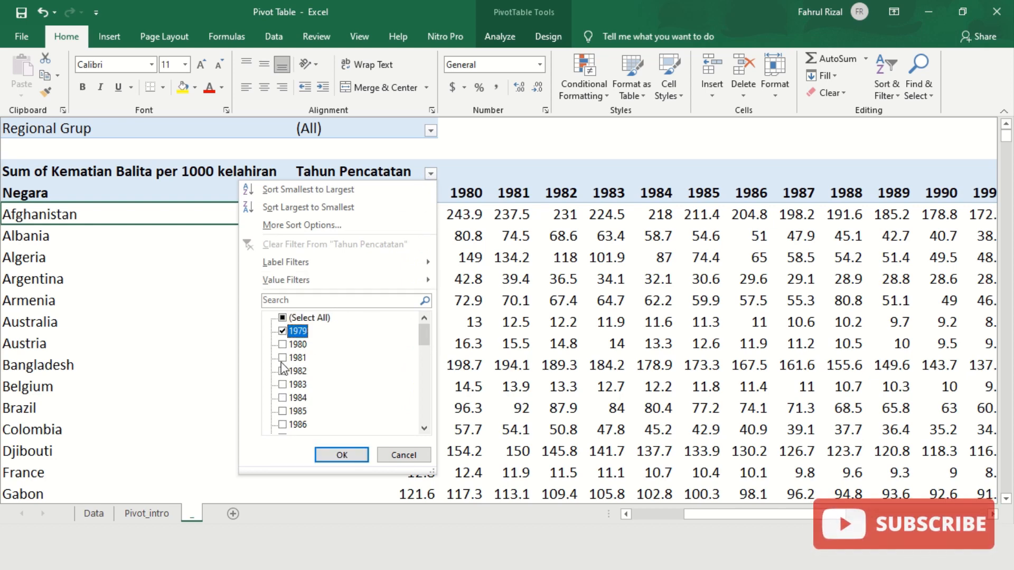
pyautogui.click(283, 344)
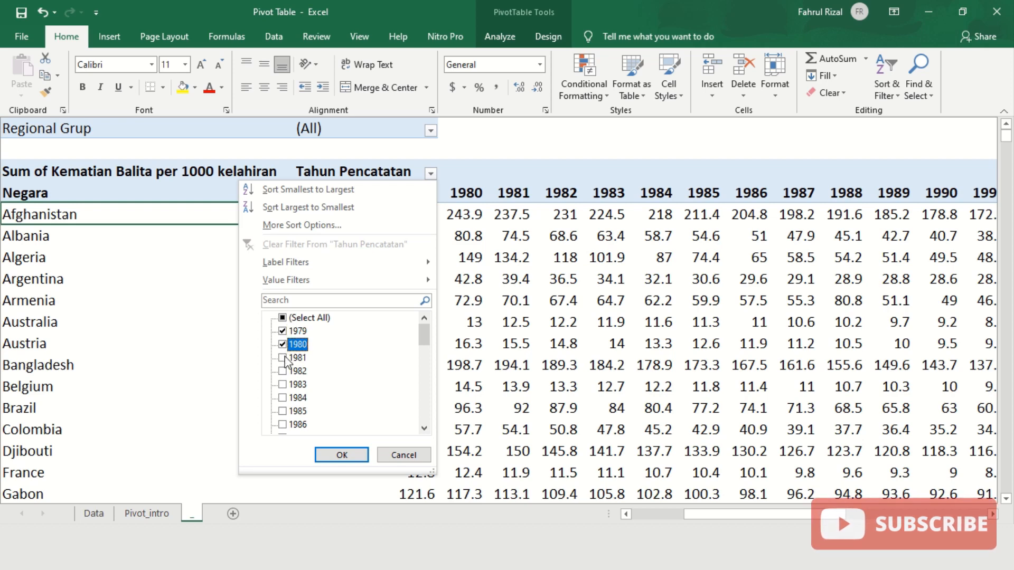
pyautogui.click(283, 358)
pyautogui.click(283, 371)
pyautogui.click(283, 385)
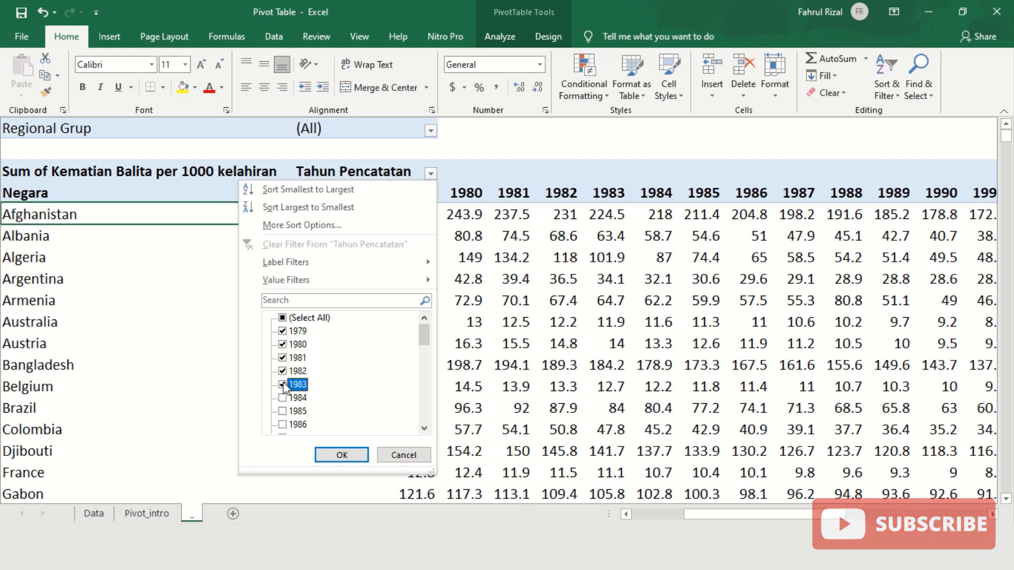
pyautogui.click(341, 455)
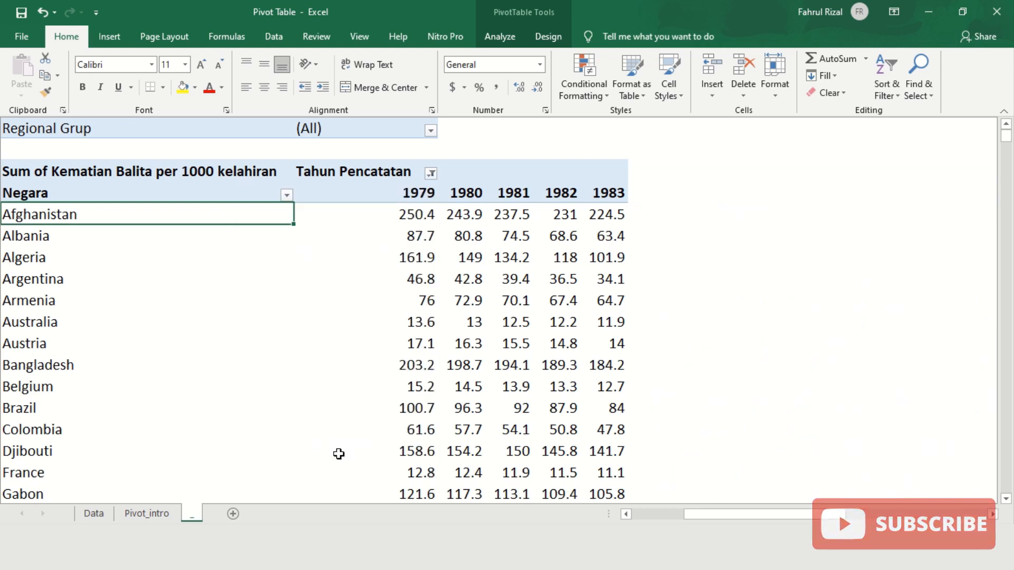
pyautogui.moveTo(708, 516); pyautogui.dragTo(694, 518)
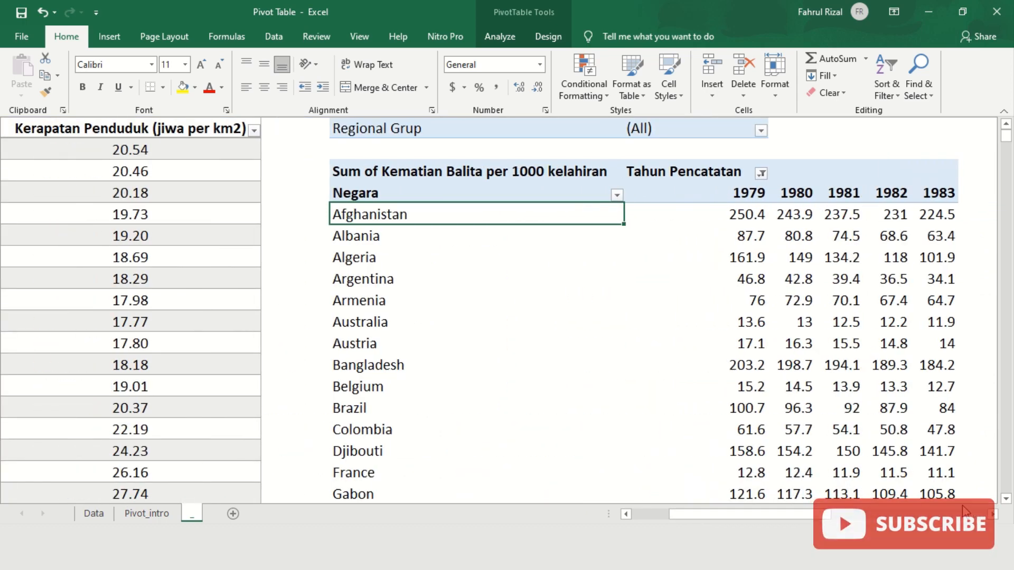
# - Filter Regional Grup to Asia Pasifik and select the Malaysia row label
pyautogui.click(994, 514)
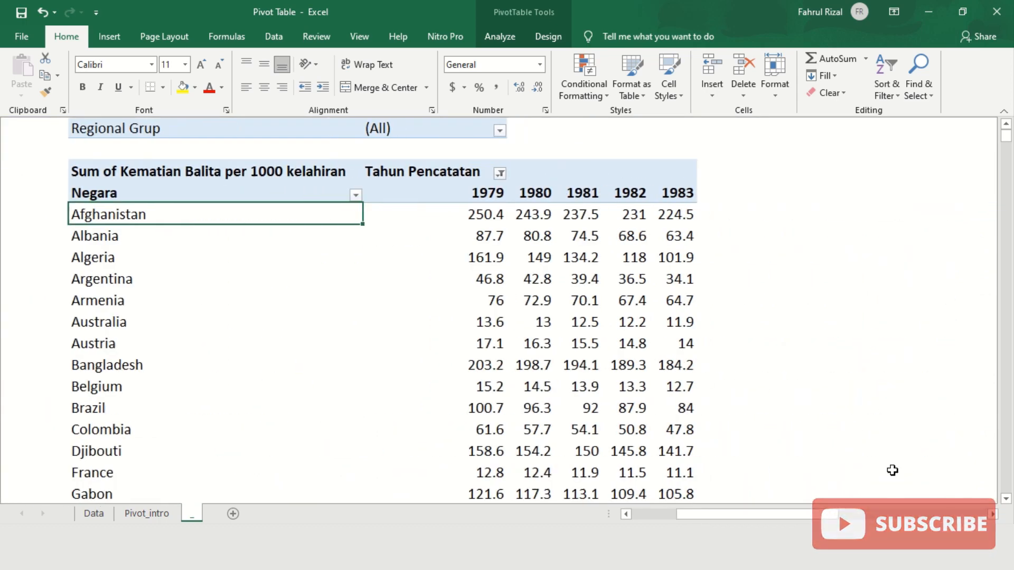
pyautogui.click(497, 132)
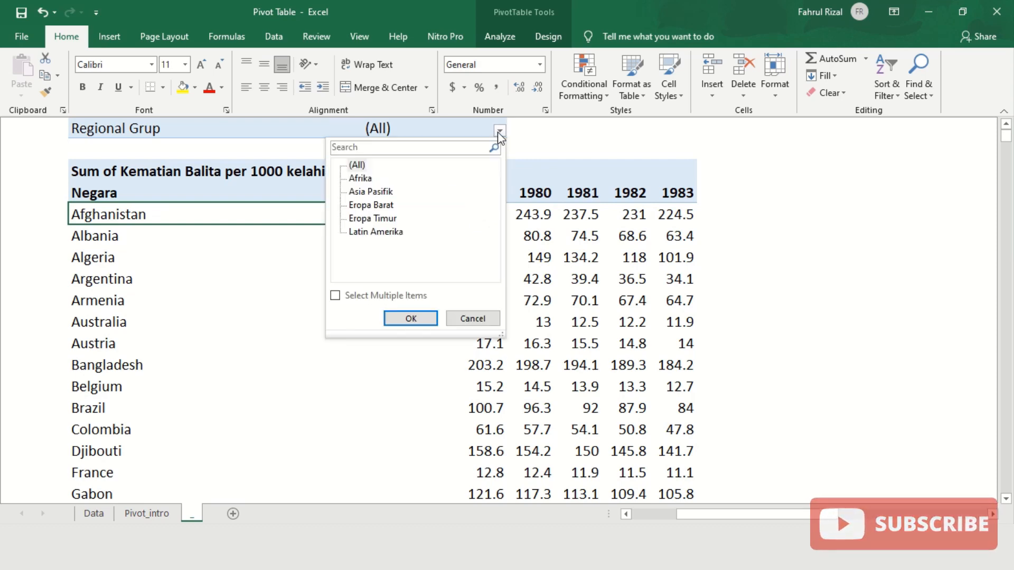
pyautogui.click(385, 193)
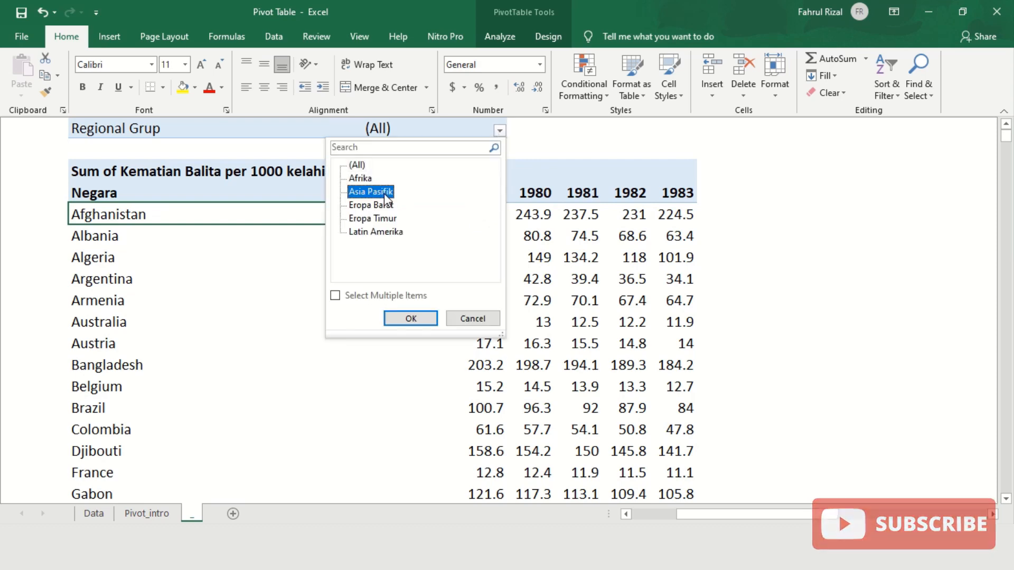
pyautogui.click(402, 320)
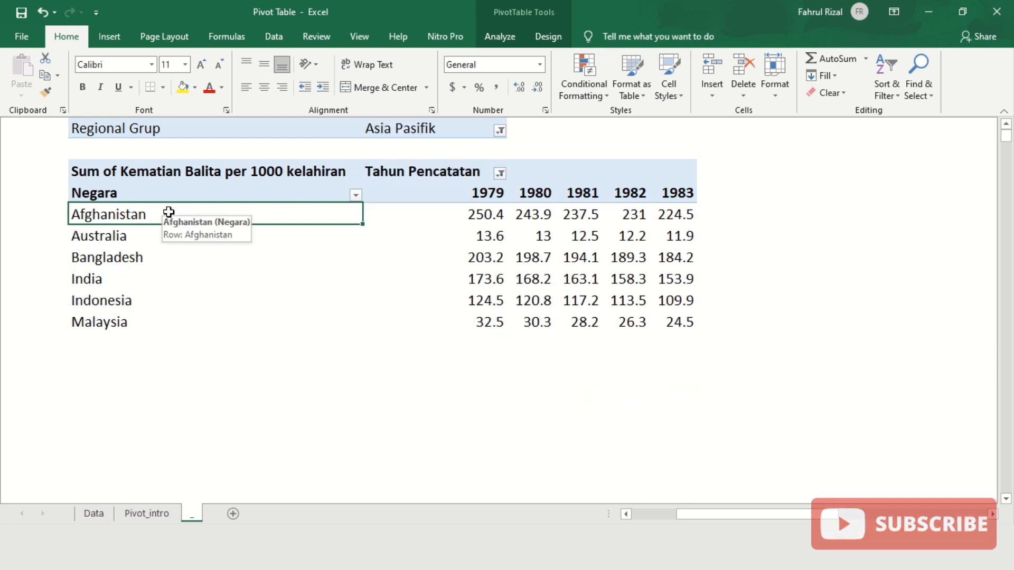
pyautogui.click(164, 324)
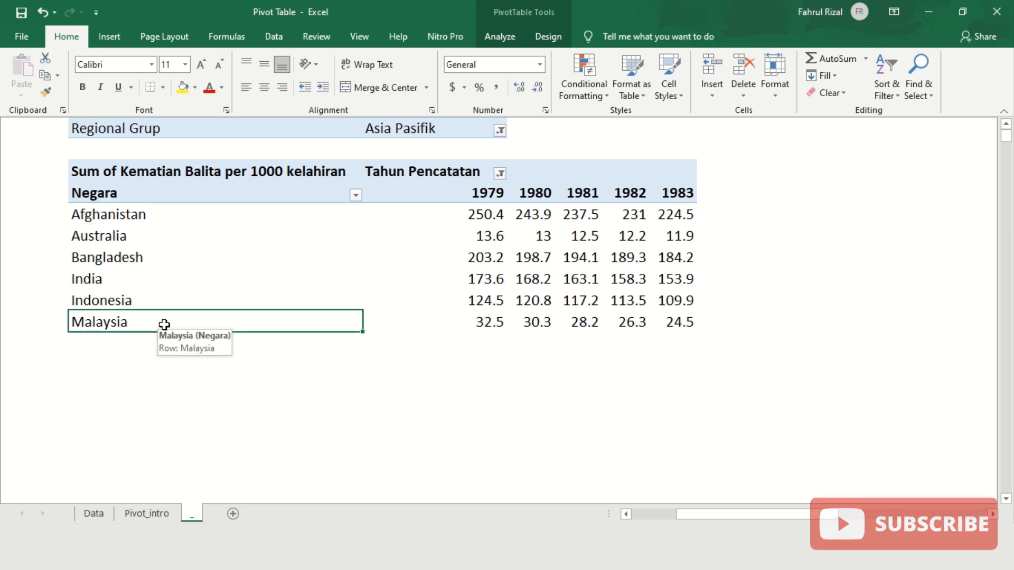
# - Switch the region filter to Eropa Barat and select the Austria, Belgium and France rows
pyautogui.click(500, 129)
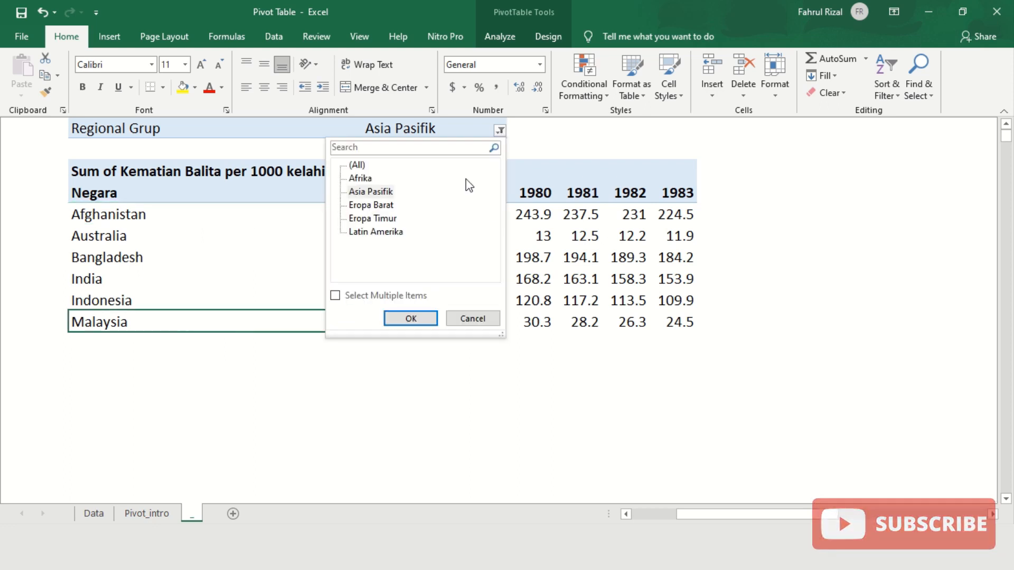
pyautogui.click(402, 208)
pyautogui.click(381, 207)
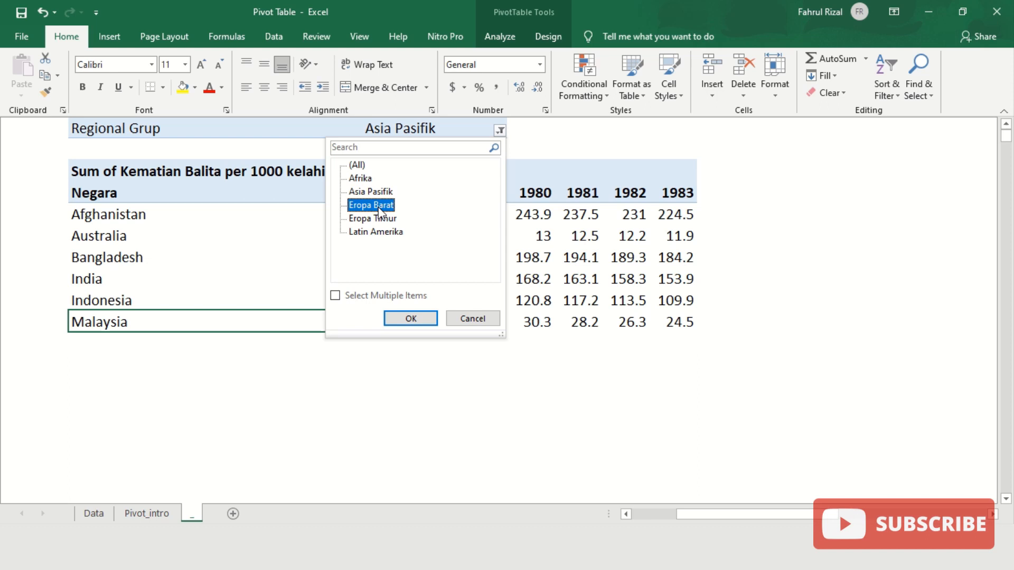
pyautogui.click(417, 319)
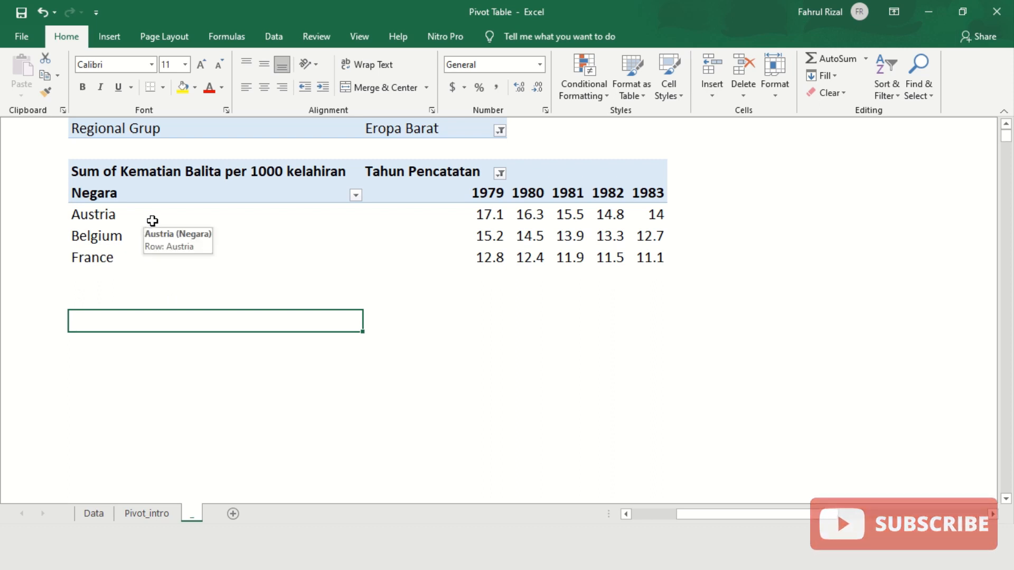
pyautogui.moveTo(151, 224); pyautogui.dragTo(148, 261)
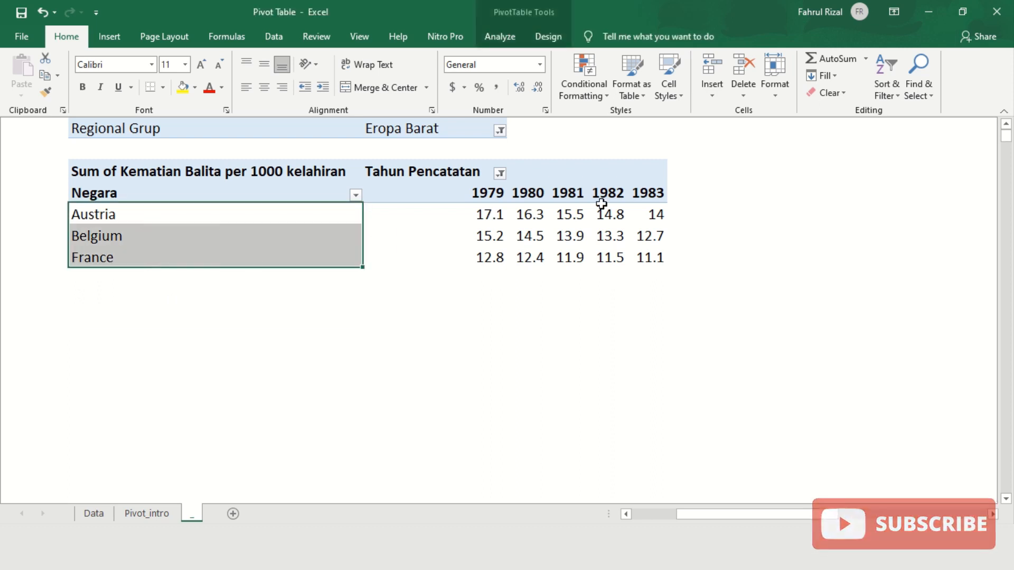
pyautogui.click(535, 147)
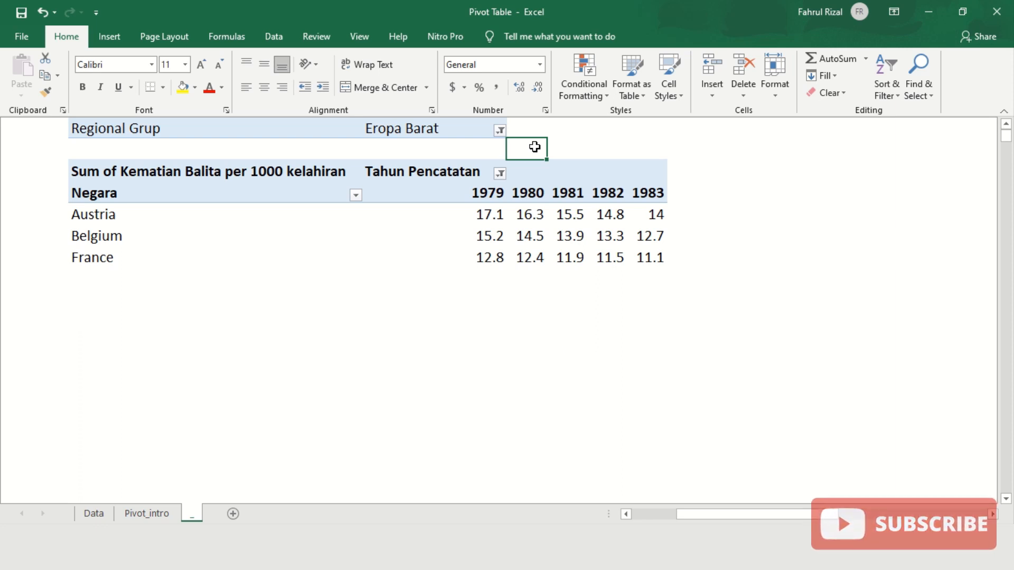
pyautogui.click(495, 153)
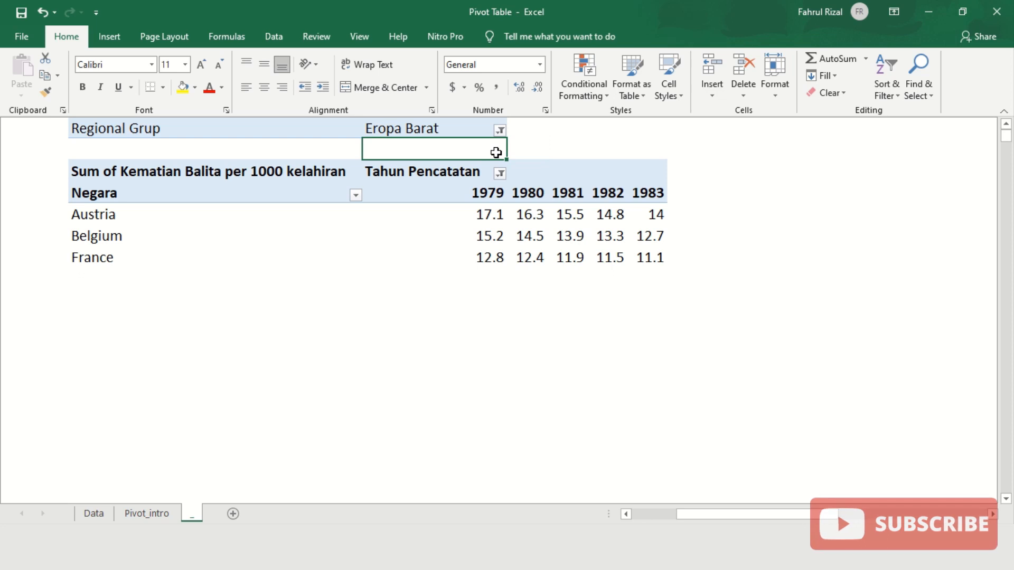
# - Change the region filter to Eropa Timur, leaving only Albania and Armenia
pyautogui.click(499, 130)
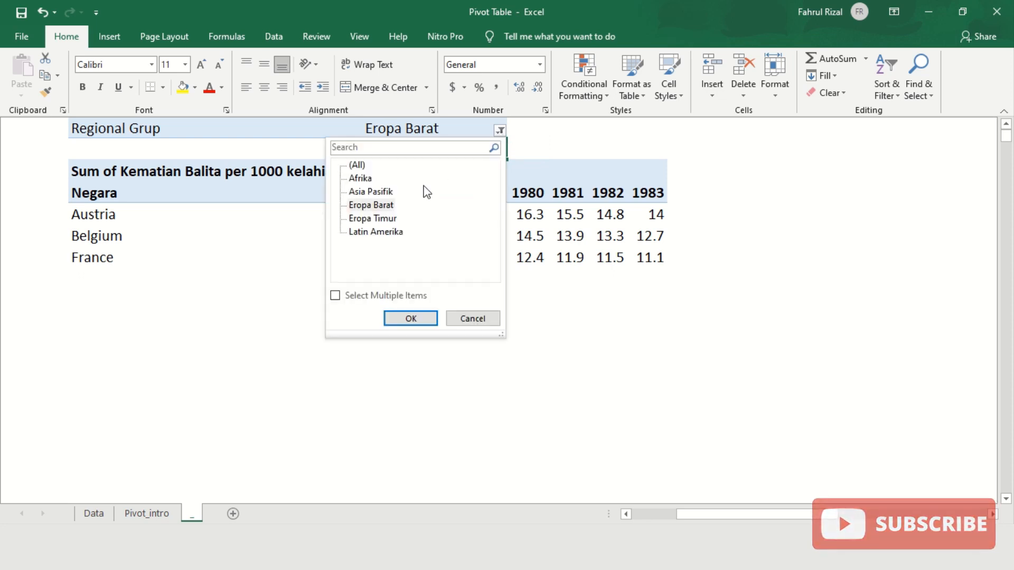
pyautogui.click(368, 220)
pyautogui.click(407, 319)
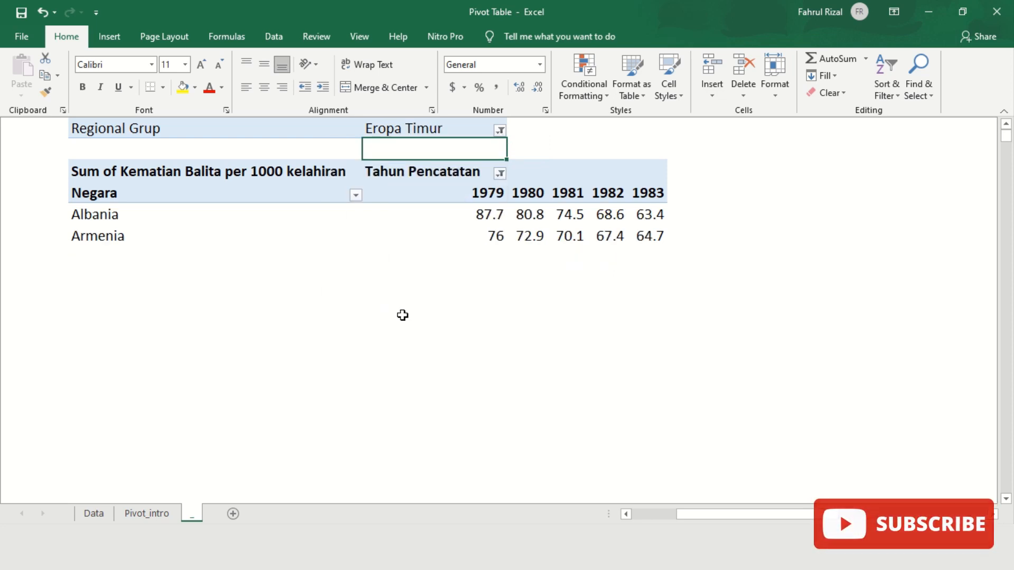
pyautogui.click(208, 302)
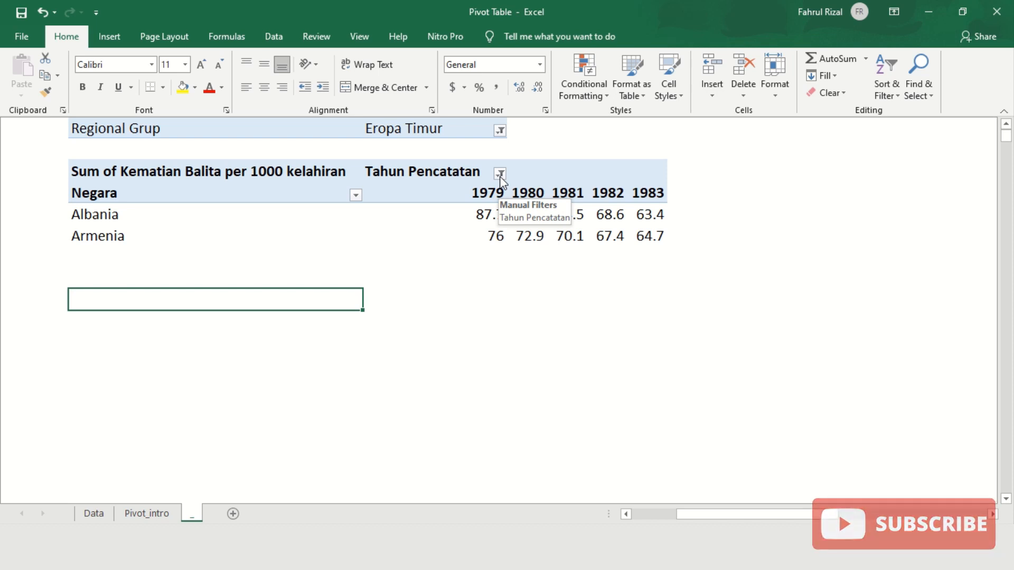
# - Select the Albania and Armenia row labels, then the whole Eropa Timur pivot table
pyautogui.moveTo(136, 235); pyautogui.dragTo(211, 214)
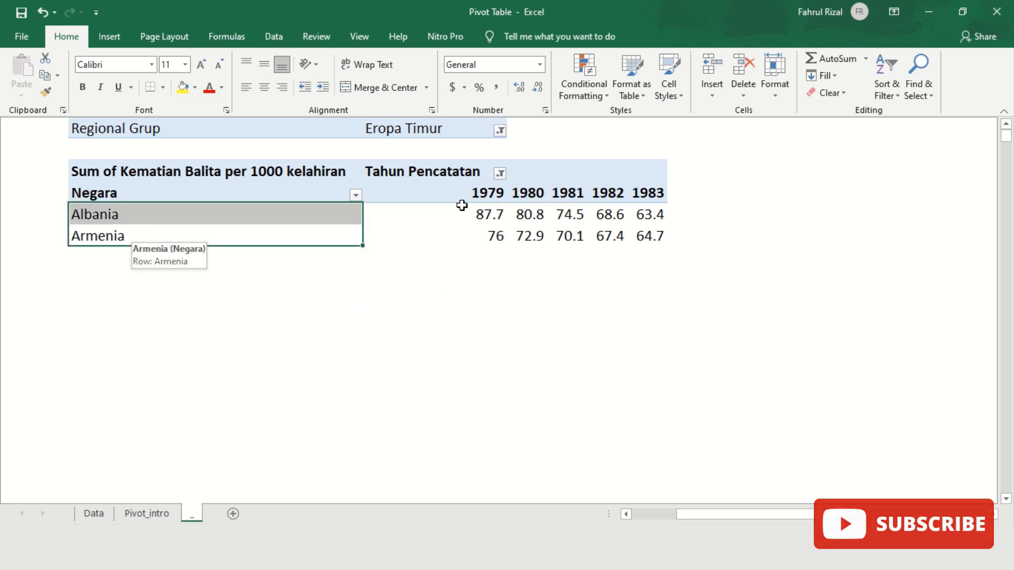
pyautogui.moveTo(462, 206); pyautogui.dragTo(661, 132)
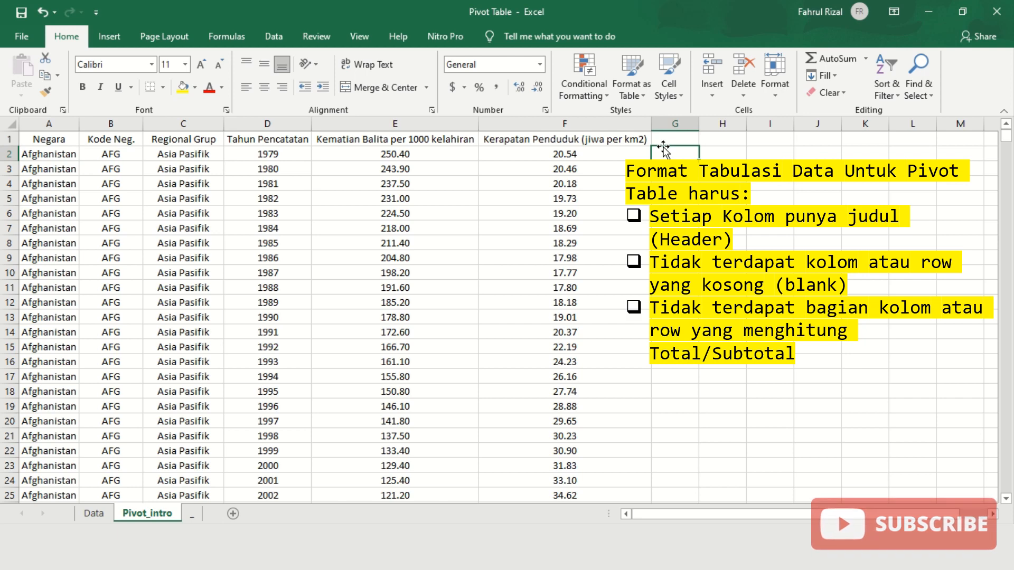
pyautogui.click(49, 139)
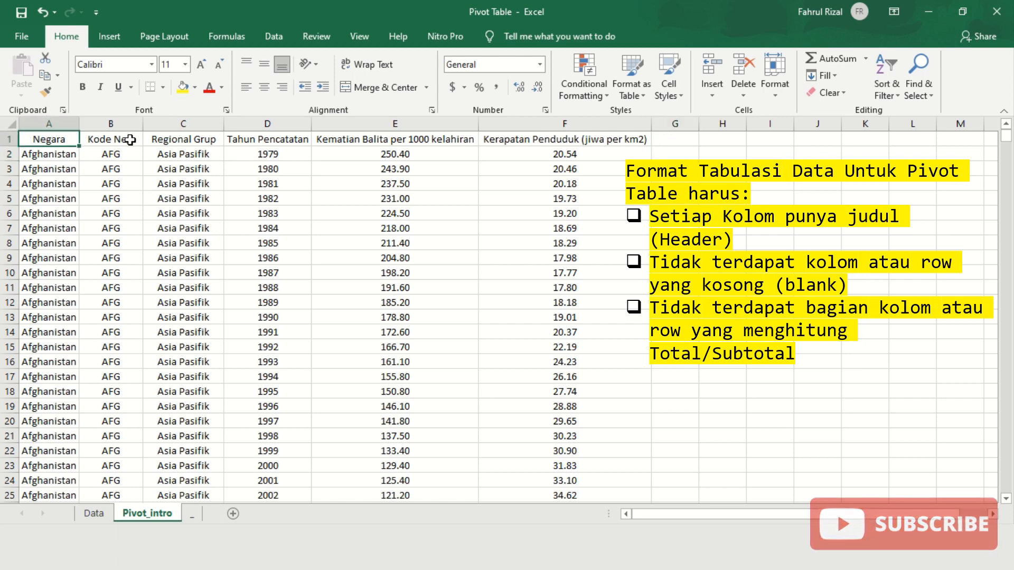
pyautogui.moveTo(130, 139); pyautogui.dragTo(596, 133)
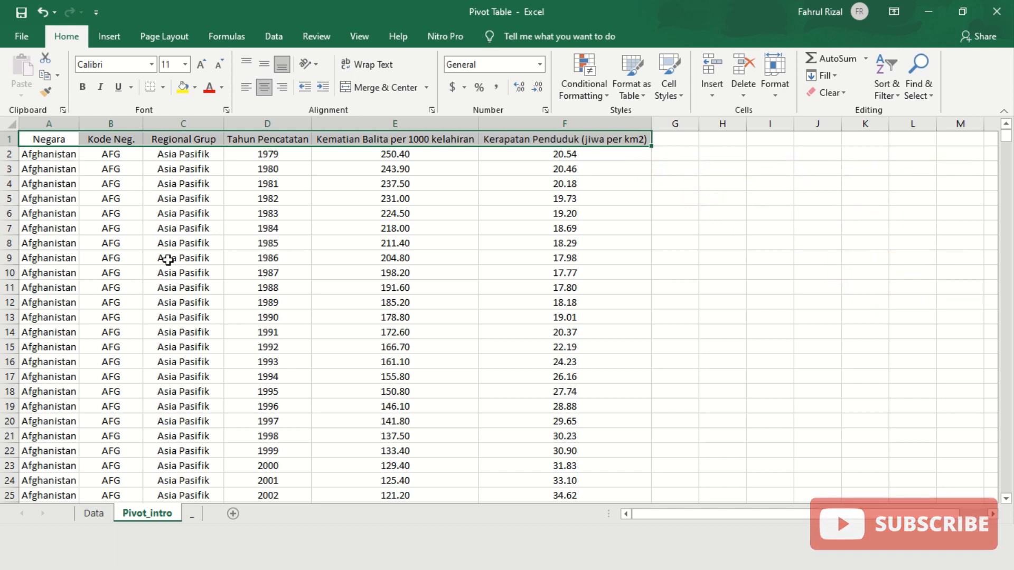
pyautogui.scroll(-1, 168, 259)
pyautogui.scroll(-2, 168, 260)
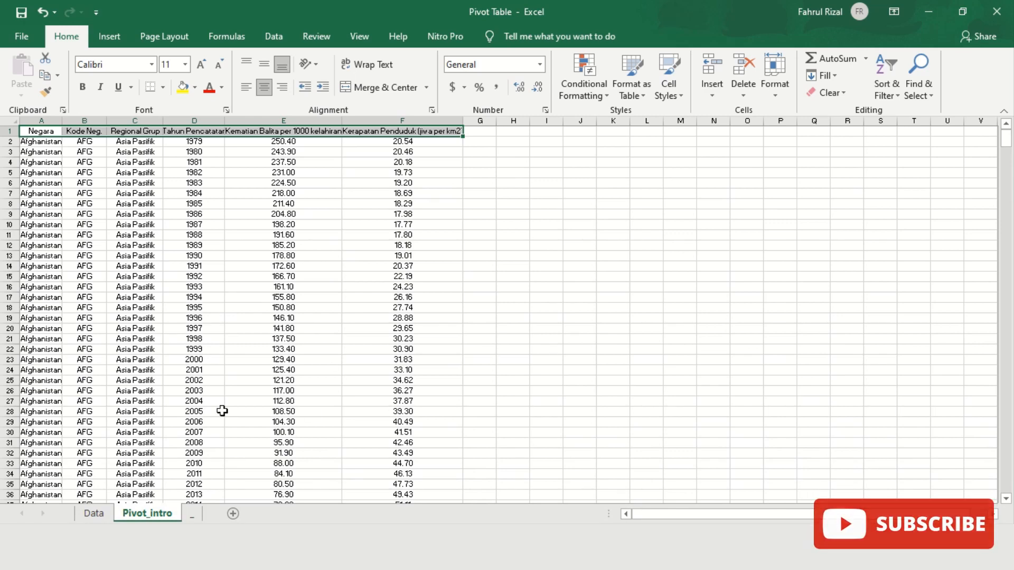
pyautogui.scroll(-4, 222, 410)
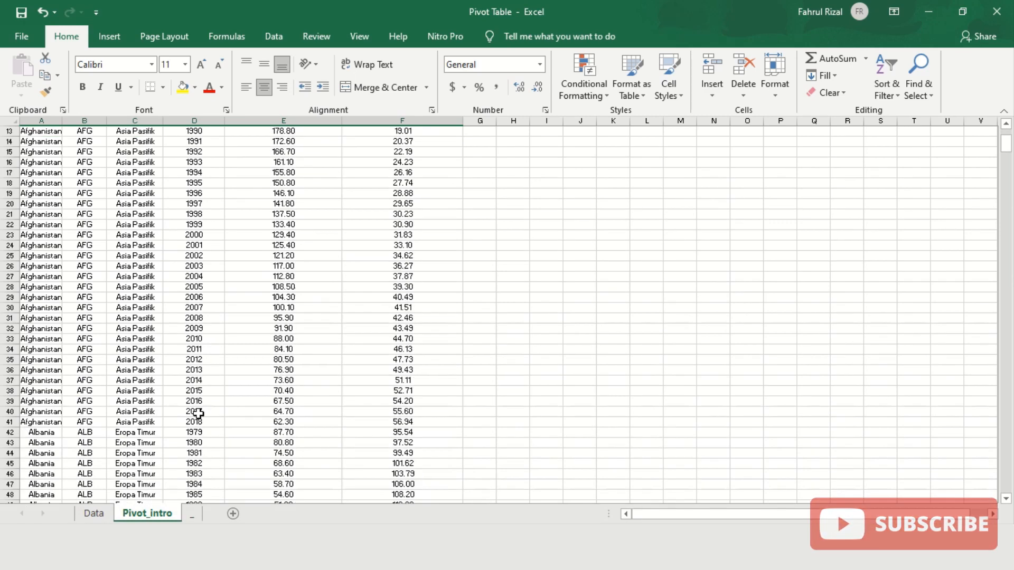
pyautogui.click(51, 433)
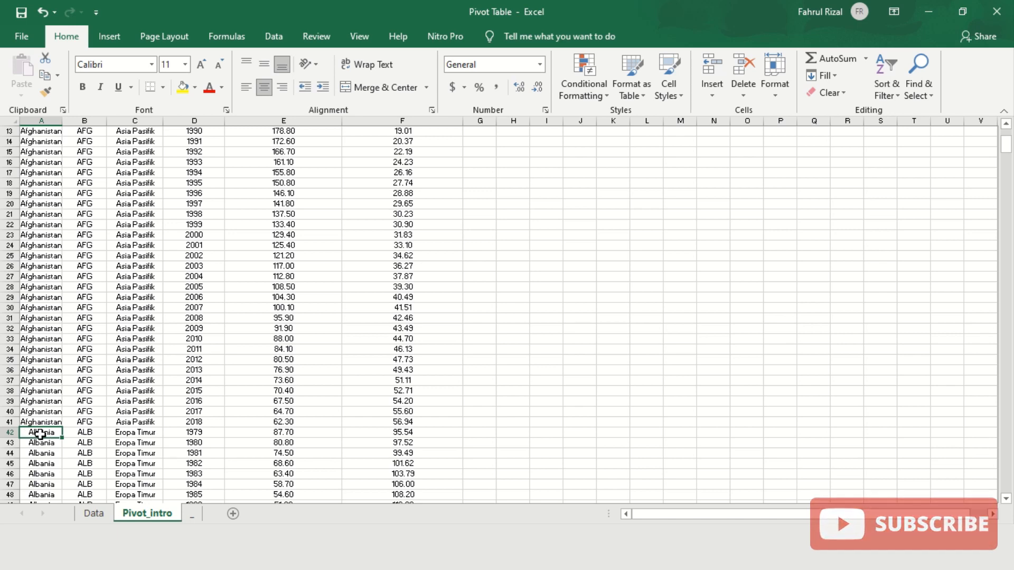
pyautogui.scroll(3, 33, 434)
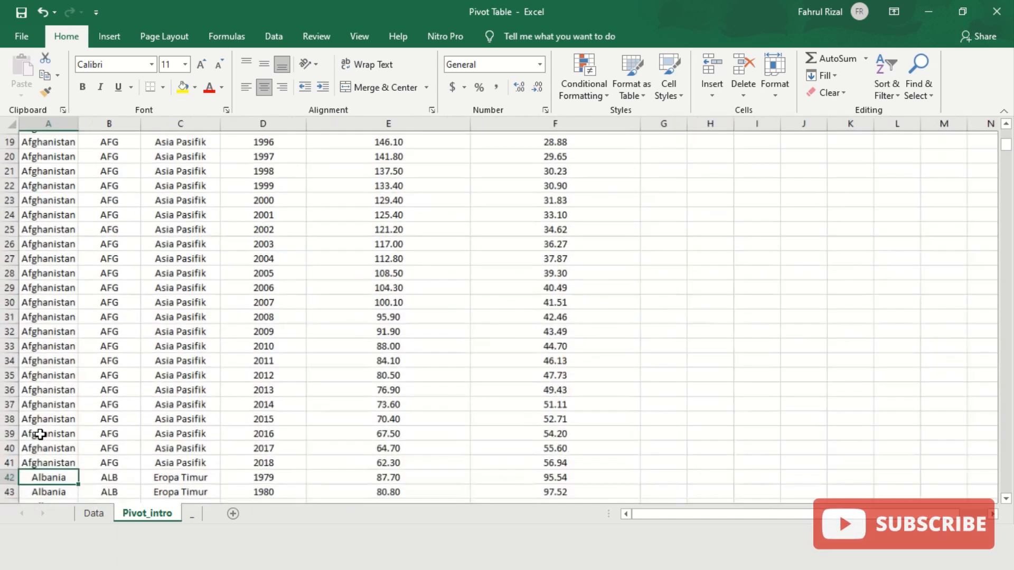
pyautogui.scroll(-2, 40, 434)
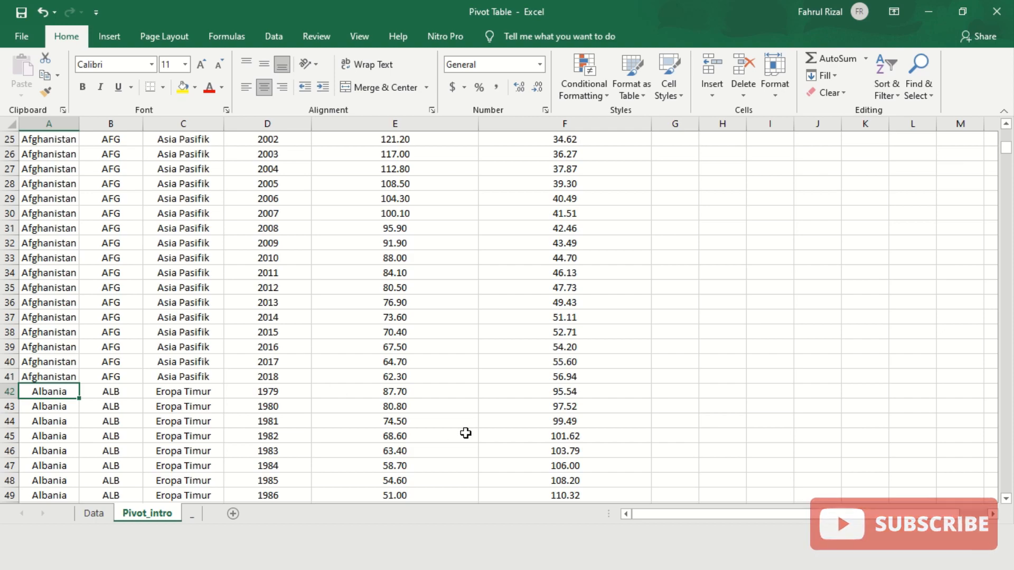
pyautogui.scroll(-4, 464, 432)
pyautogui.keyDown('ctrl'); pyautogui.scroll(-1, 410, 396); pyautogui.keyUp('ctrl')
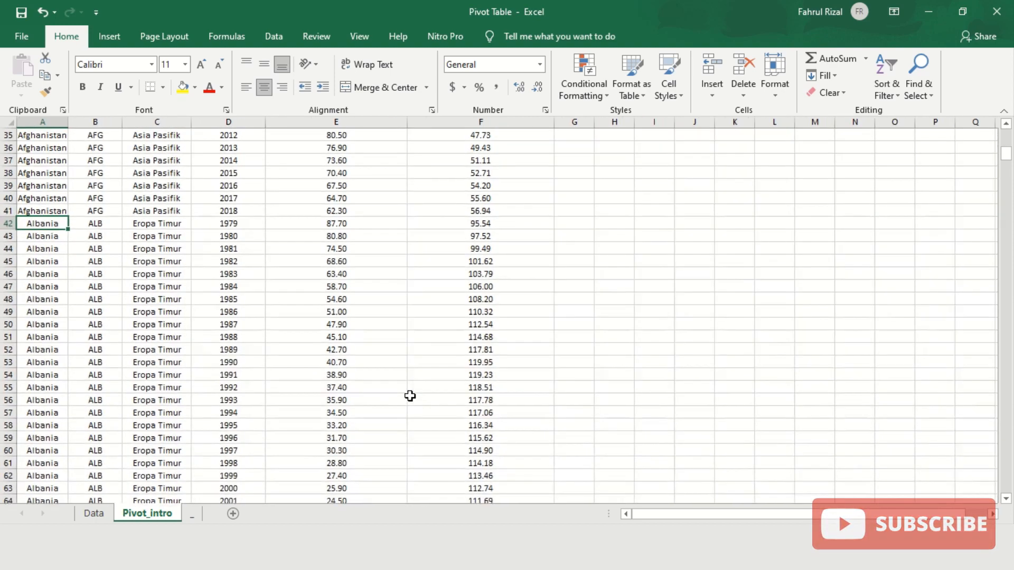
pyautogui.keyDown('ctrl'); pyautogui.scroll(2, 408, 395); pyautogui.keyUp('ctrl')
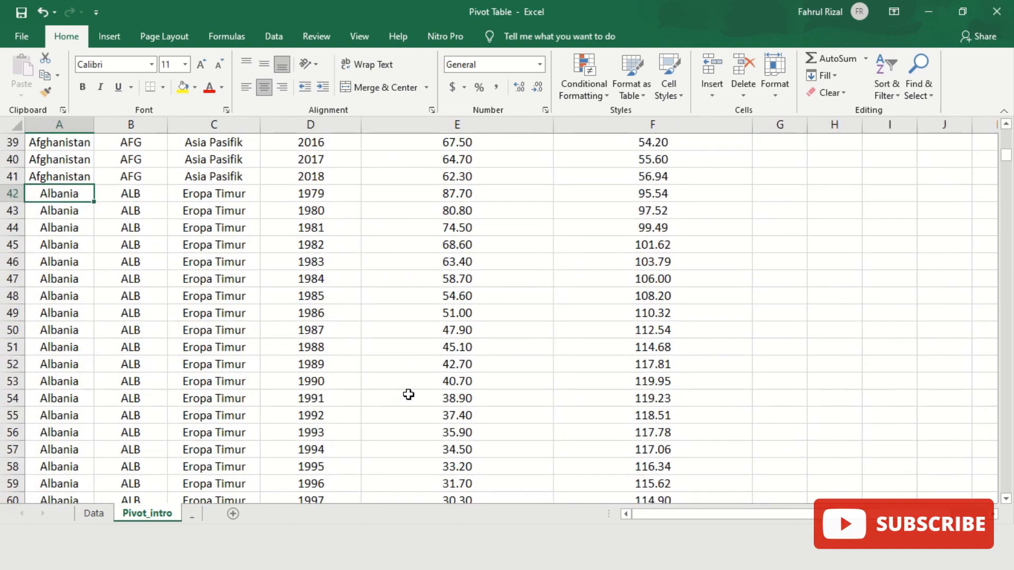
pyautogui.hotkey('ctrl', 'Down')
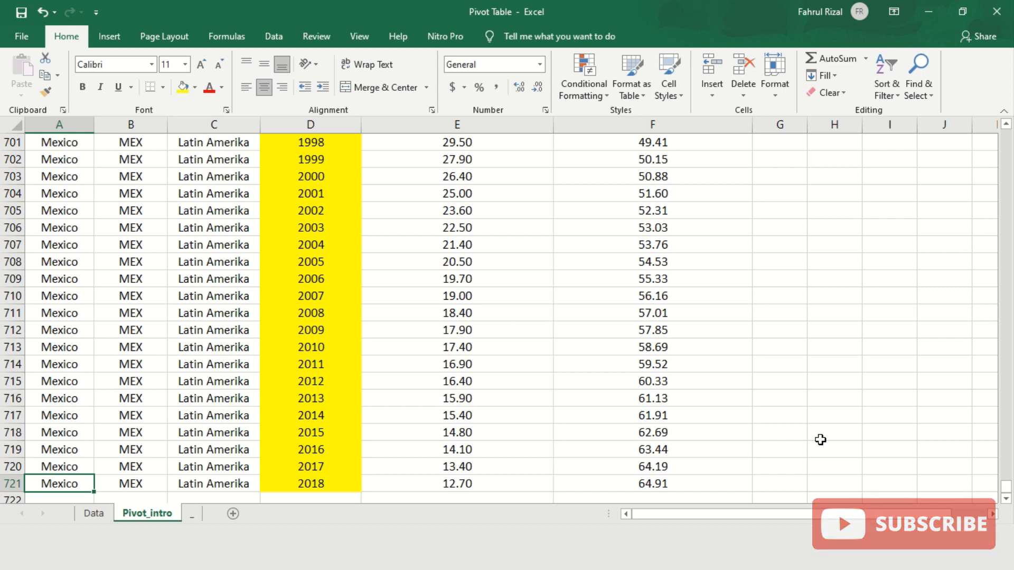
pyautogui.scroll(5, 820, 439)
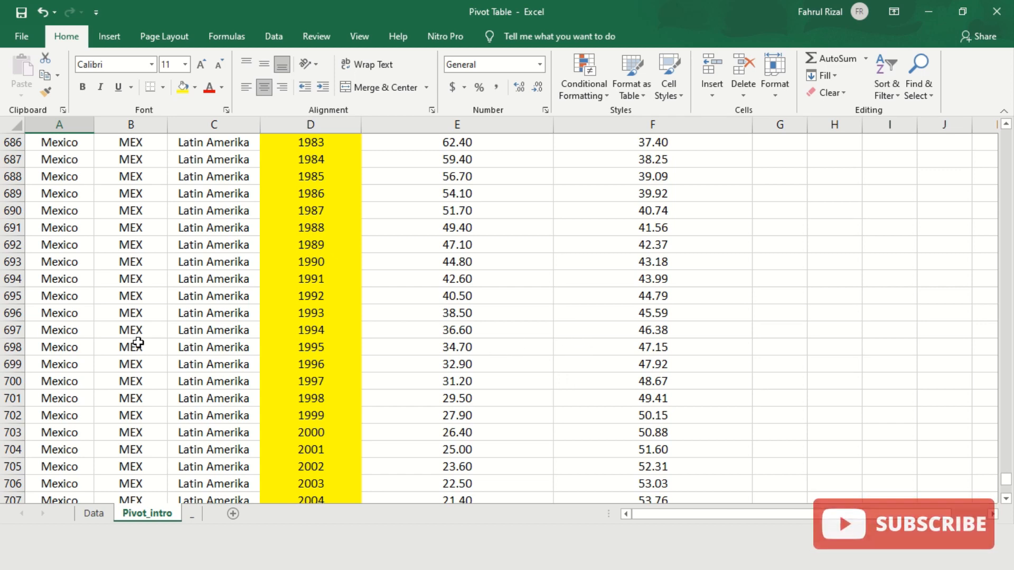
# - Convert the A1:F721 data into a table with headers and a plain white-and-grey style
pyautogui.click(55, 227)
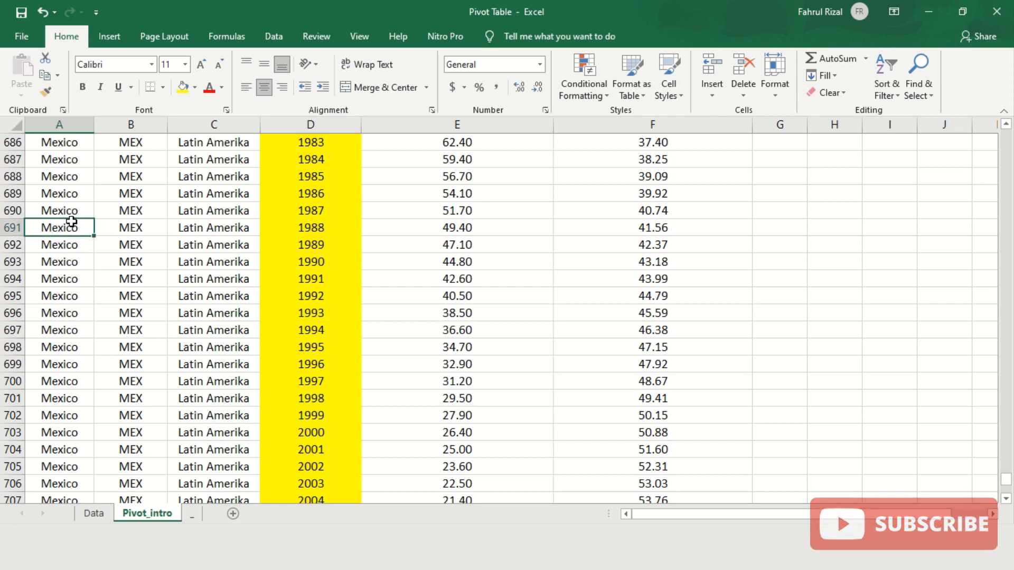
pyautogui.hotkey('ctrl', 'a')
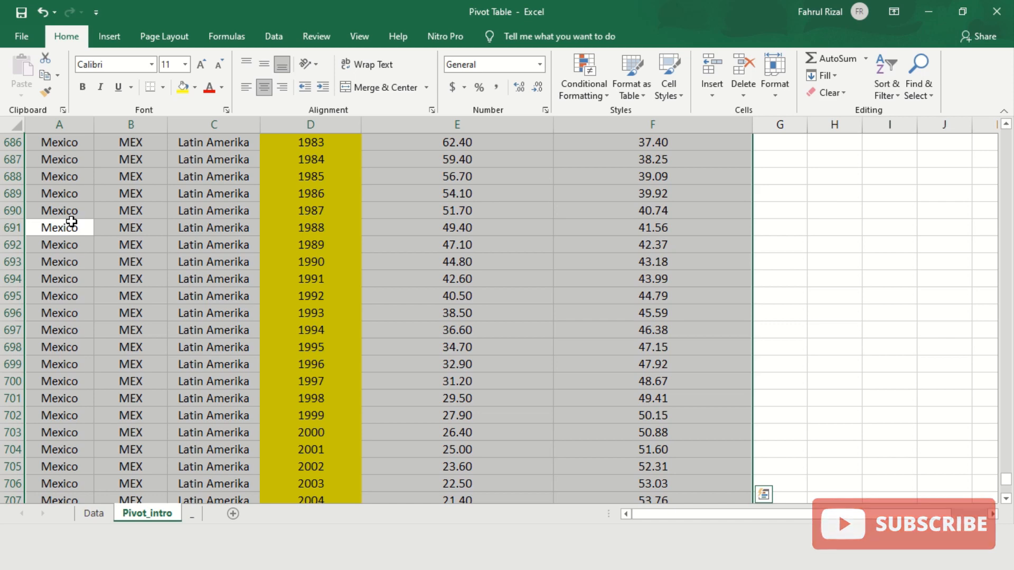
pyautogui.hotkey('ctrl', 't')
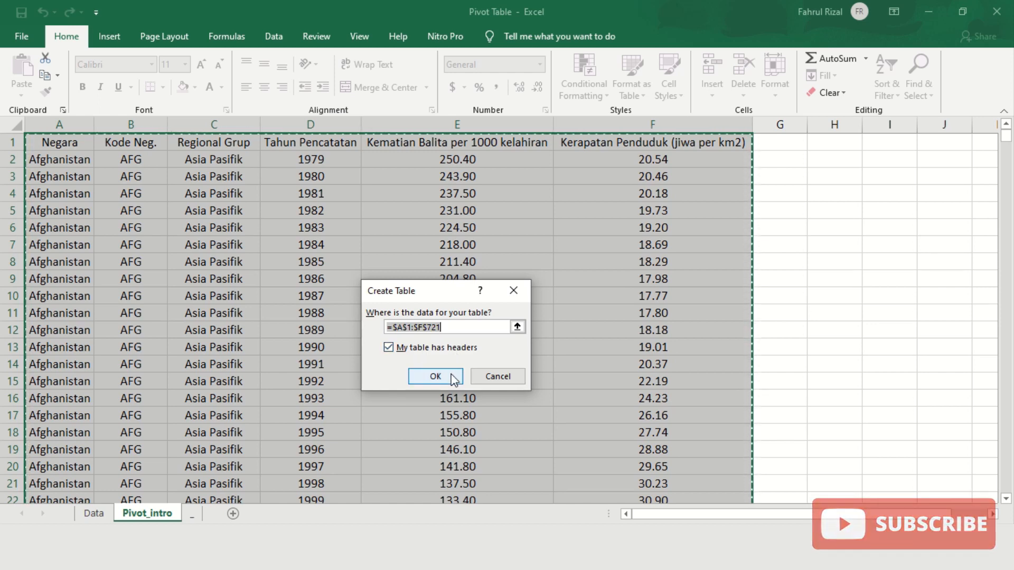
pyautogui.click(453, 378)
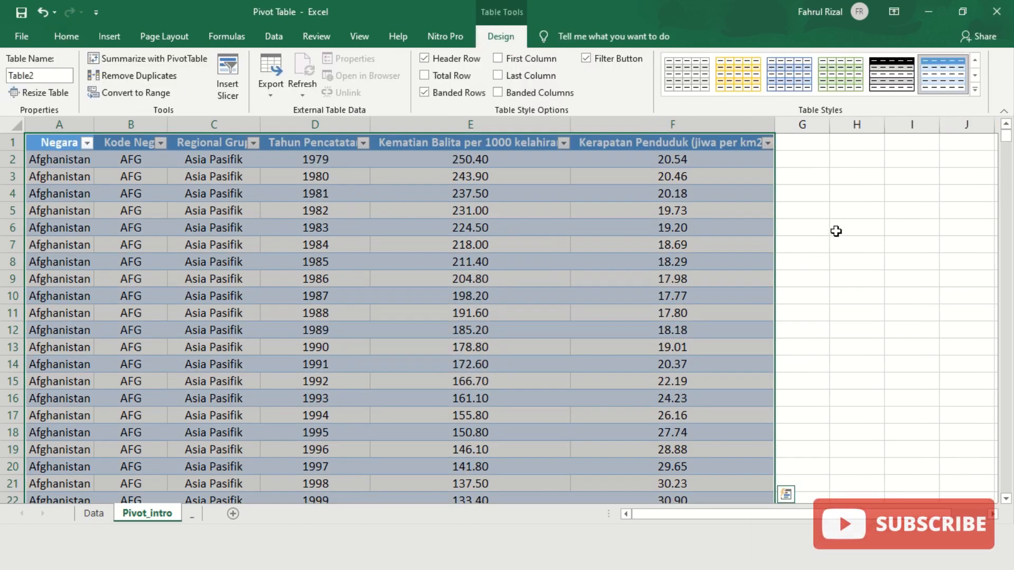
pyautogui.click(701, 86)
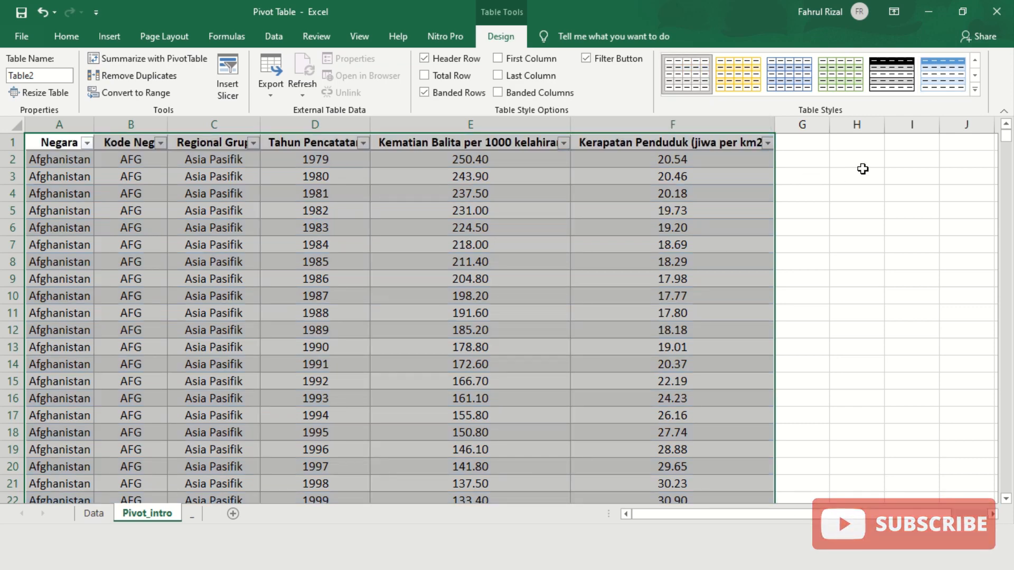
pyautogui.click(822, 189)
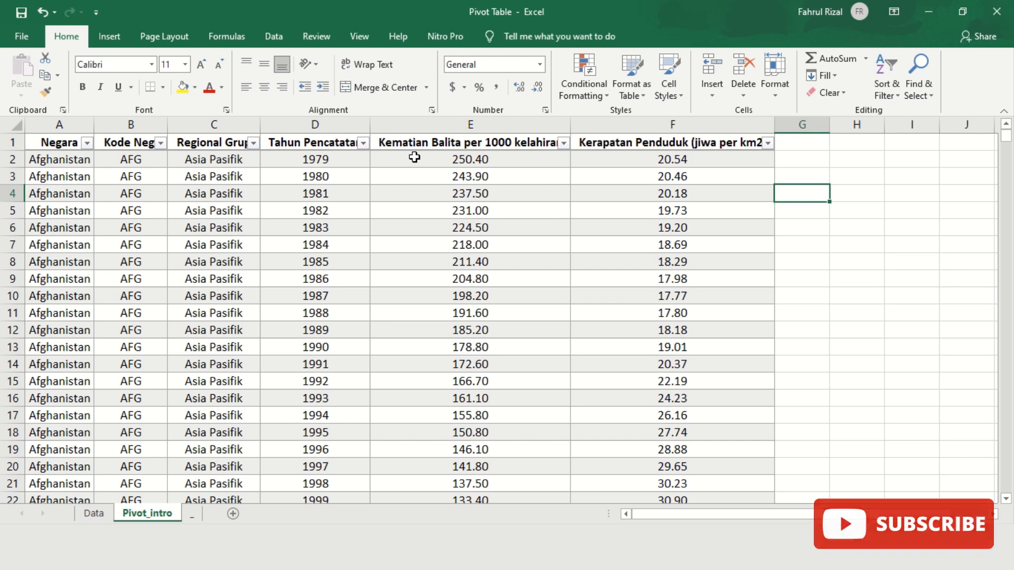
# - Rename the source table from Table2 to Table_pivot1
pyautogui.click(65, 165)
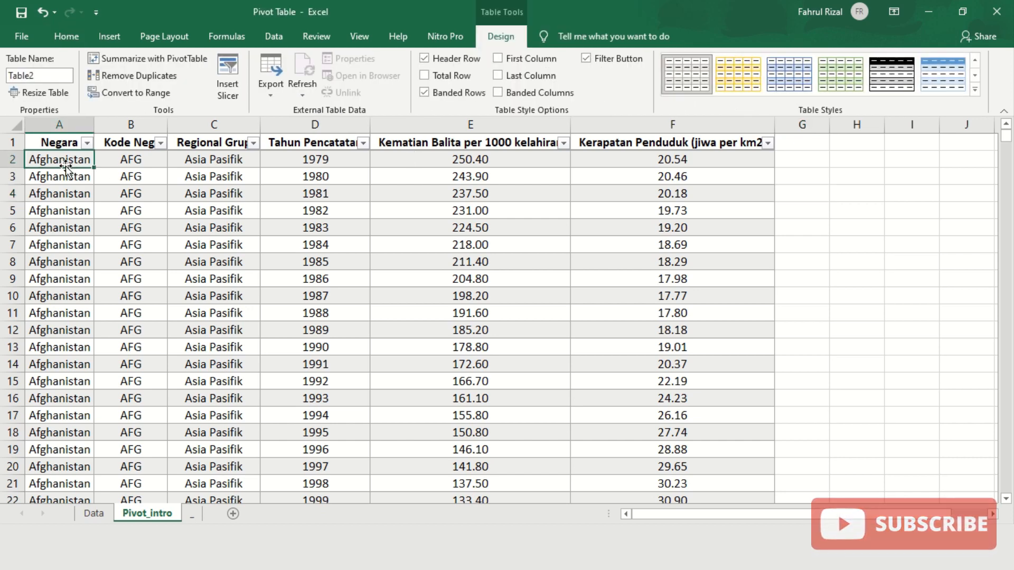
pyautogui.click(51, 74)
pyautogui.write('Table')
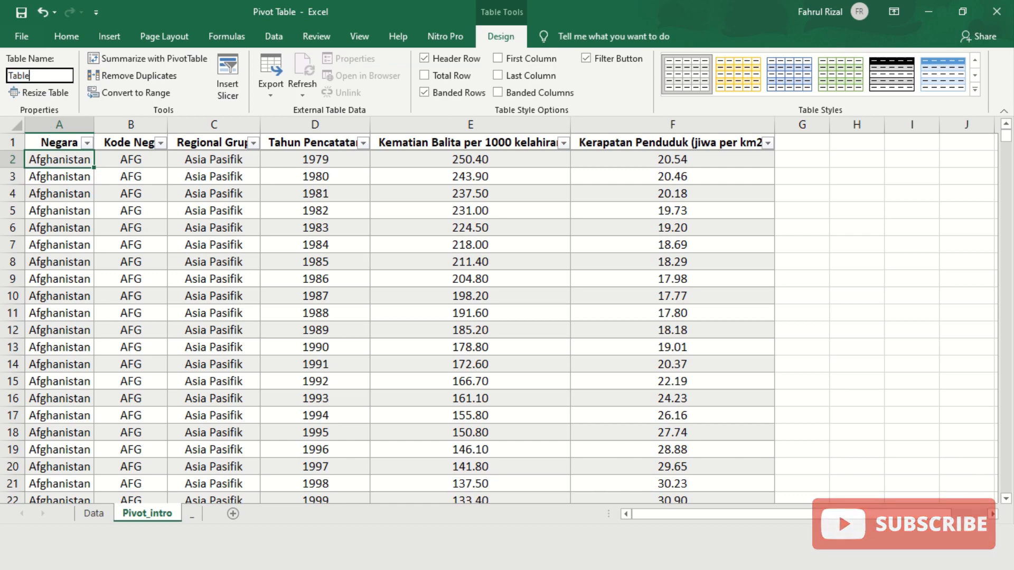
pyautogui.write('_pi')
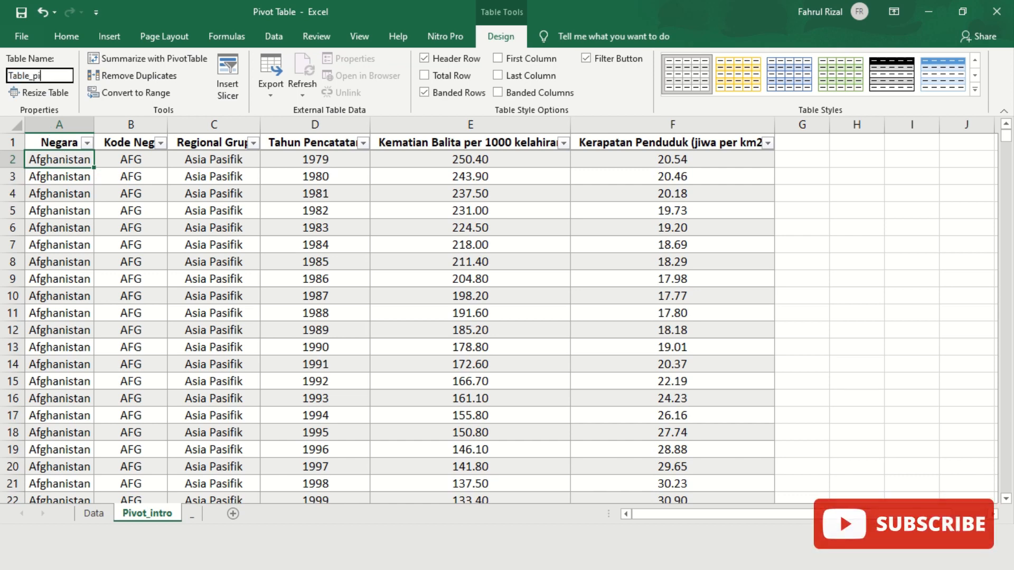
pyautogui.write('vot')
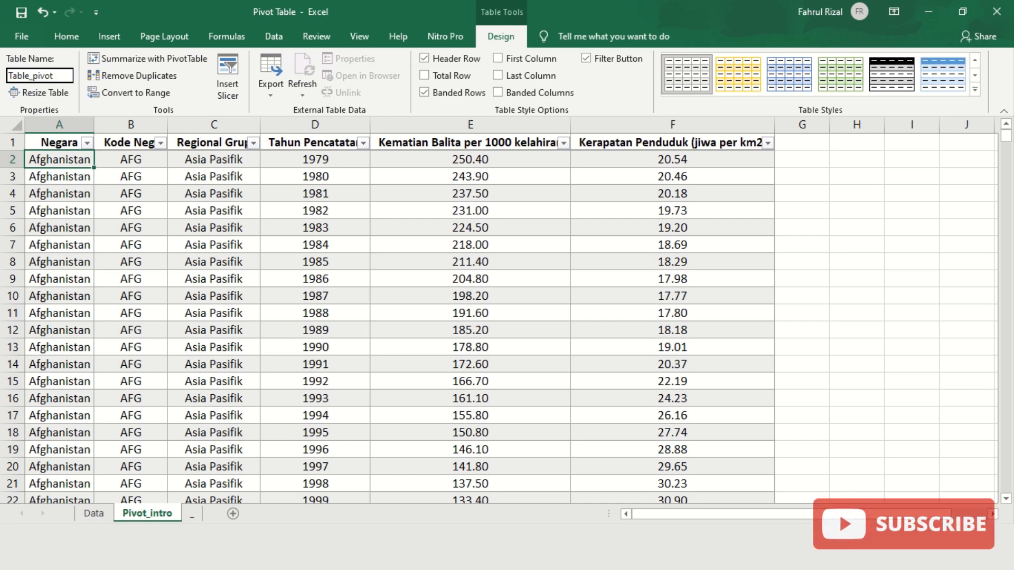
pyautogui.write('1')
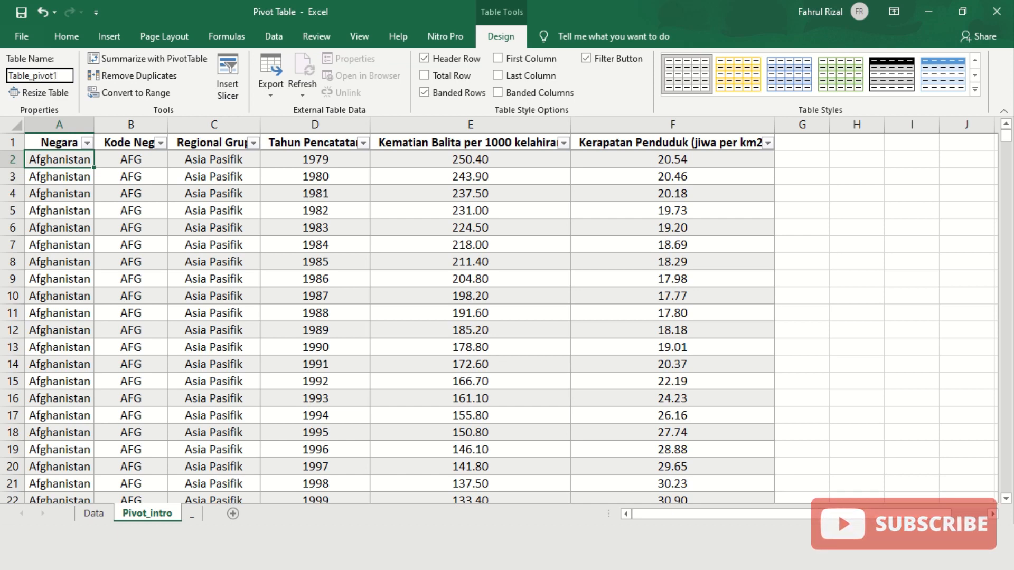
pyautogui.press('Return')
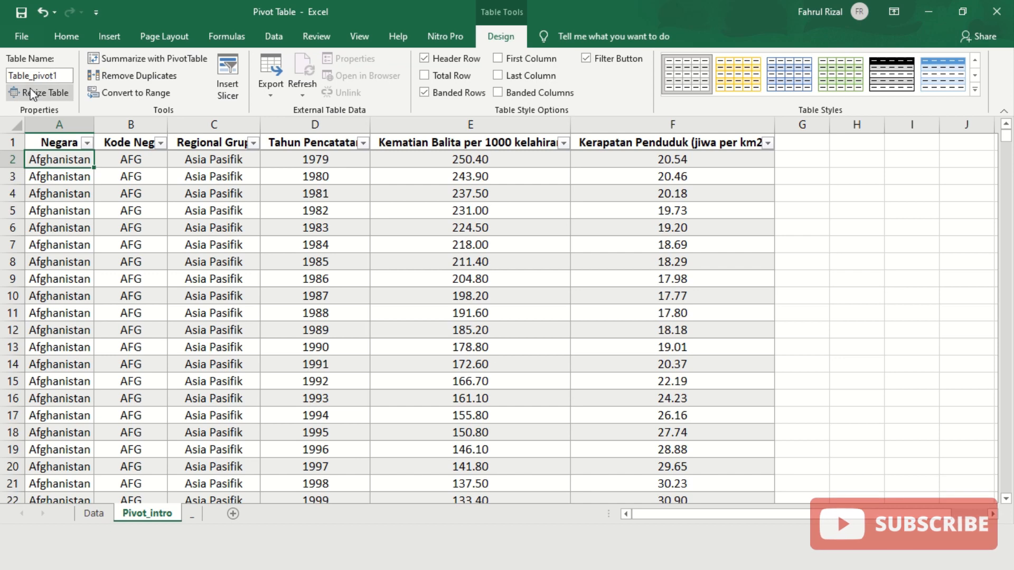
pyautogui.click(128, 159)
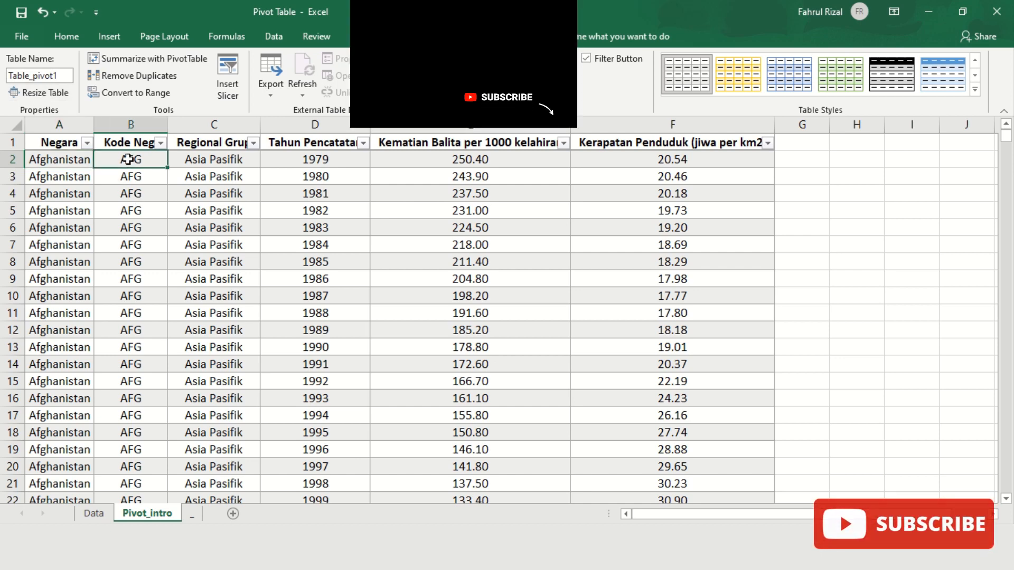
pyautogui.click(67, 36)
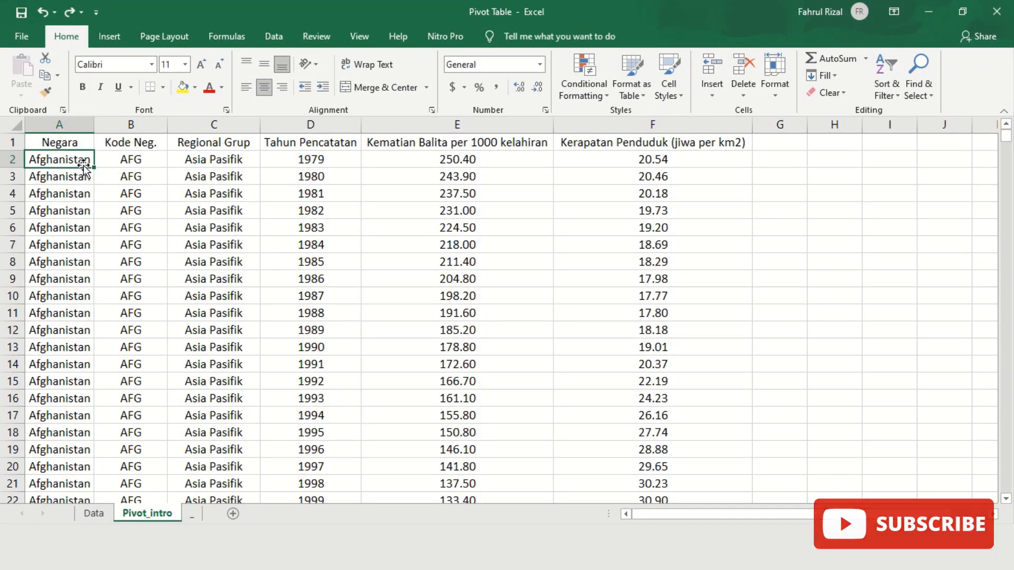
# - Insert a table with headers over the data and apply the first light table style
pyautogui.click(119, 38)
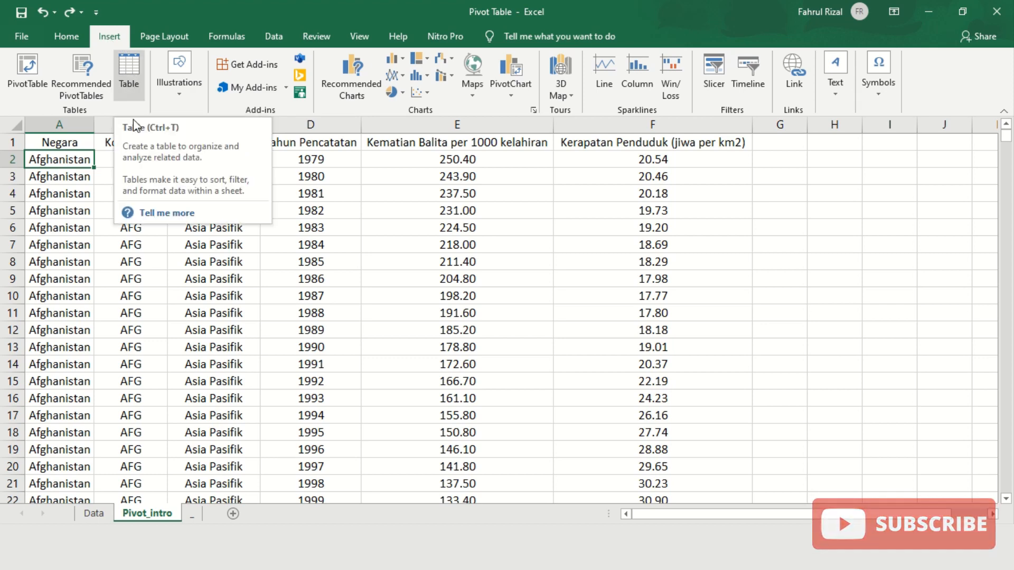
pyautogui.click(117, 159)
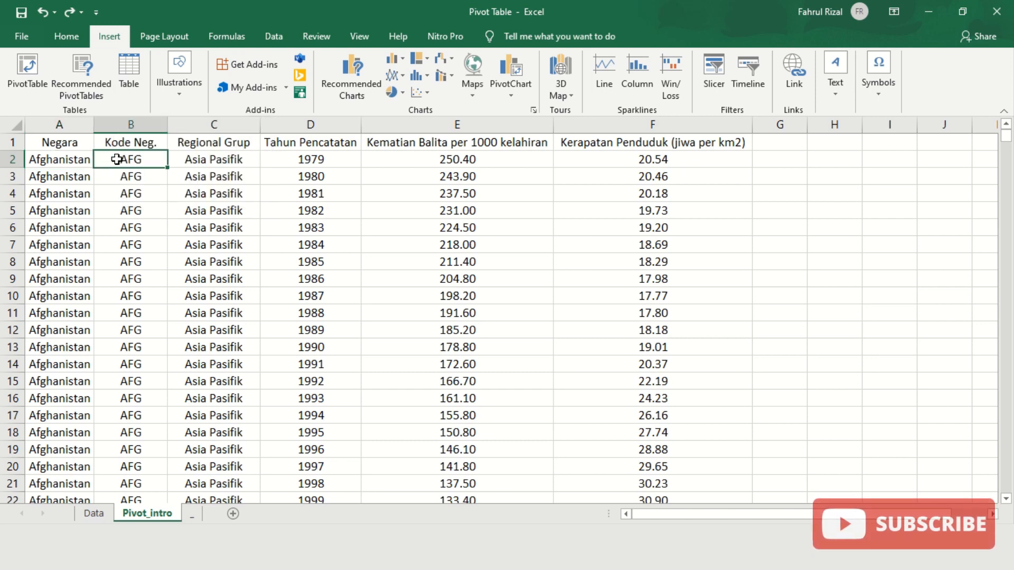
pyautogui.click(126, 69)
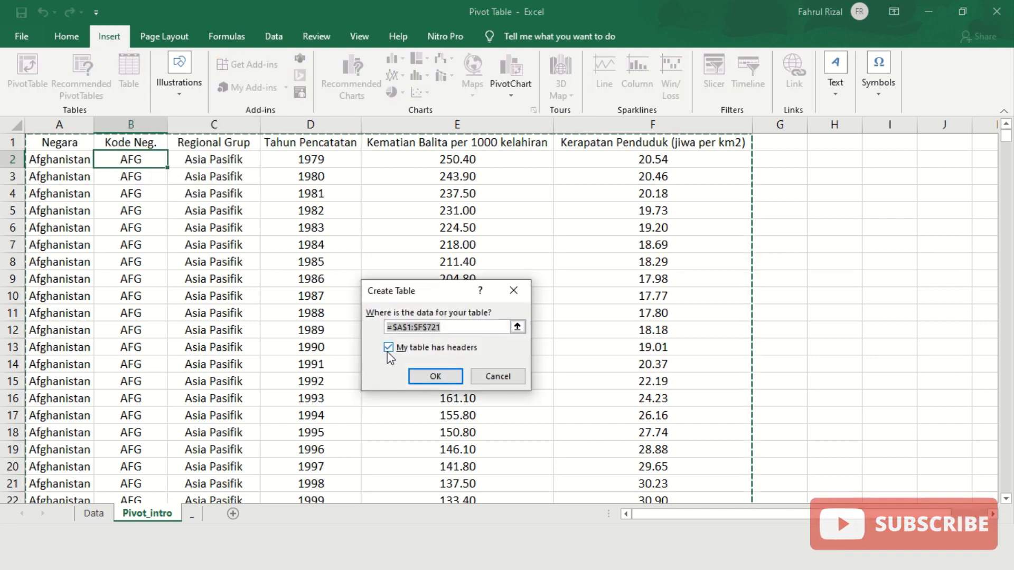
pyautogui.click(435, 375)
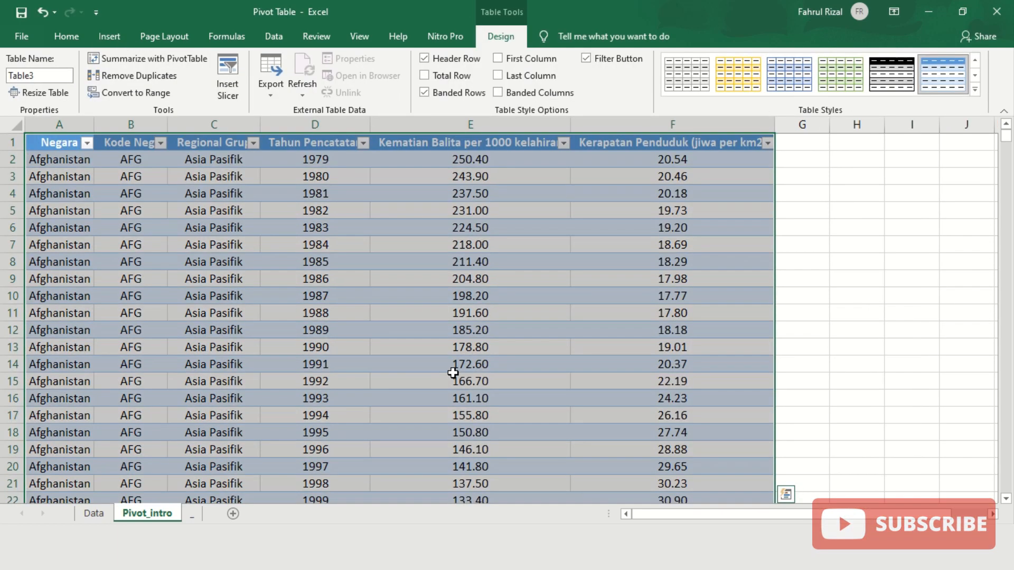
pyautogui.click(676, 79)
# - Rename the new table to Table_Pivot1
pyautogui.click(39, 76)
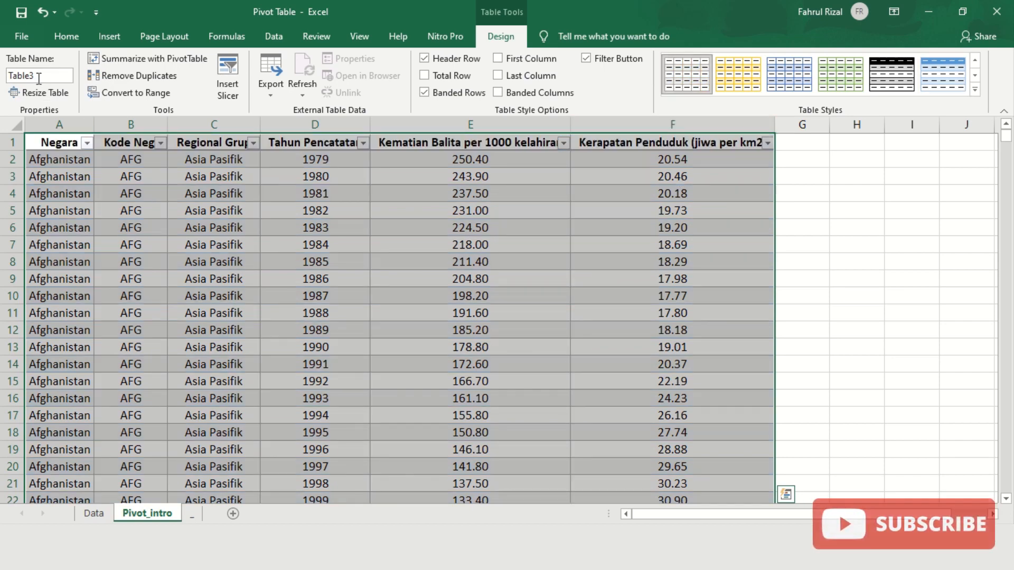
pyautogui.click(39, 77)
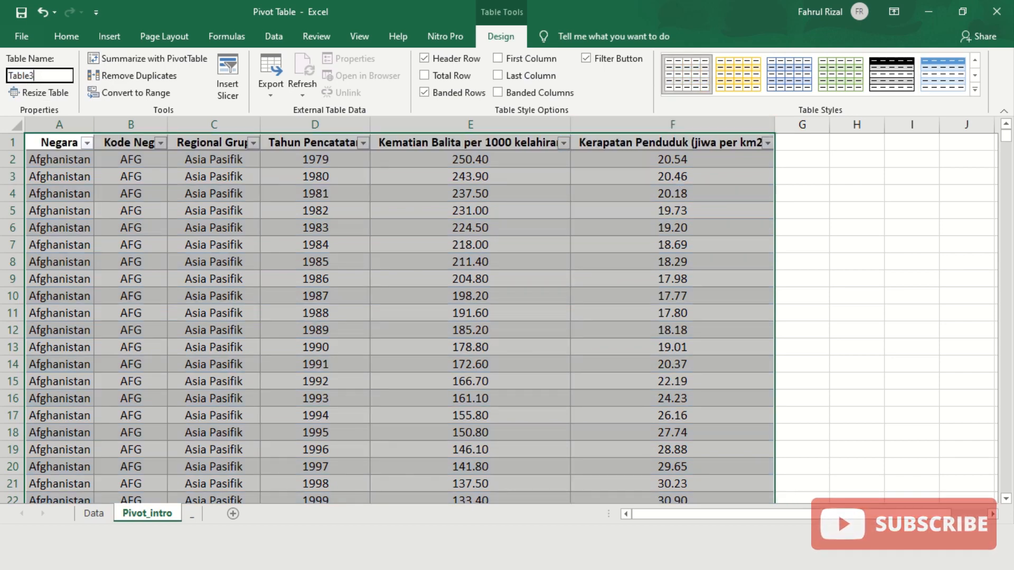
pyautogui.press('BackSpace')
pyautogui.write('_')
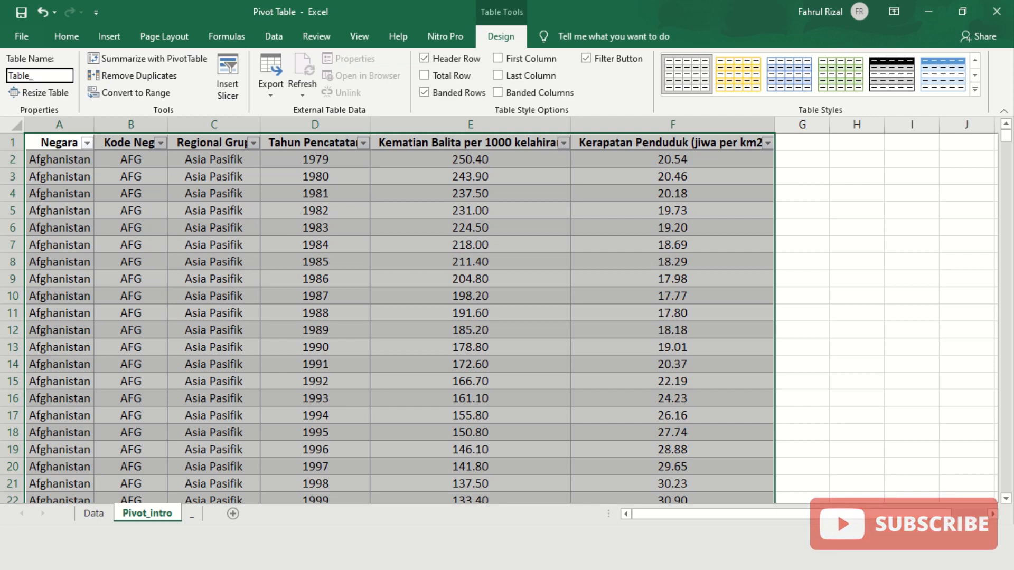
pyautogui.write('Piv')
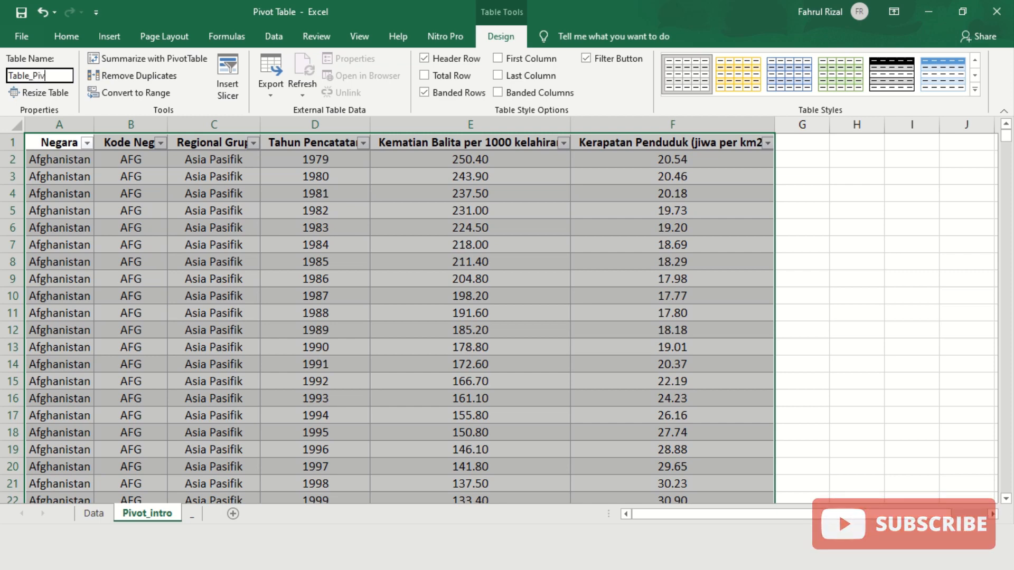
pyautogui.write('ot1')
pyautogui.press('Return')
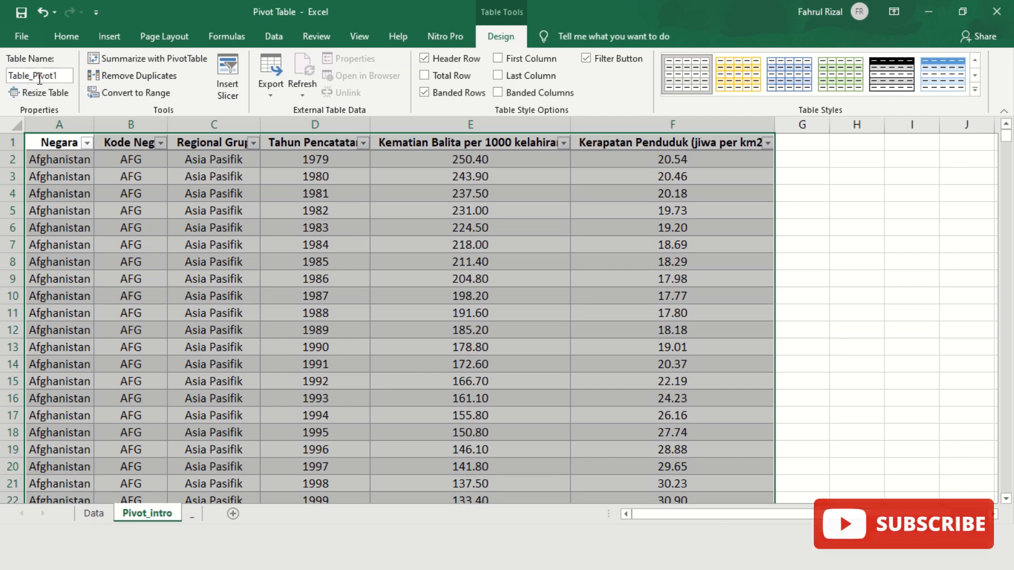
pyautogui.click(448, 181)
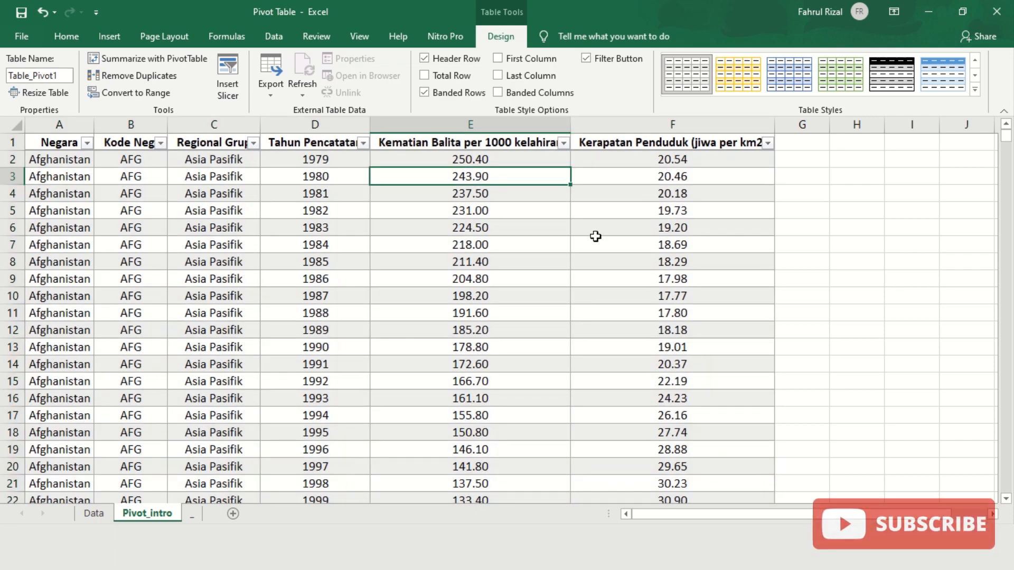
pyautogui.click(47, 159)
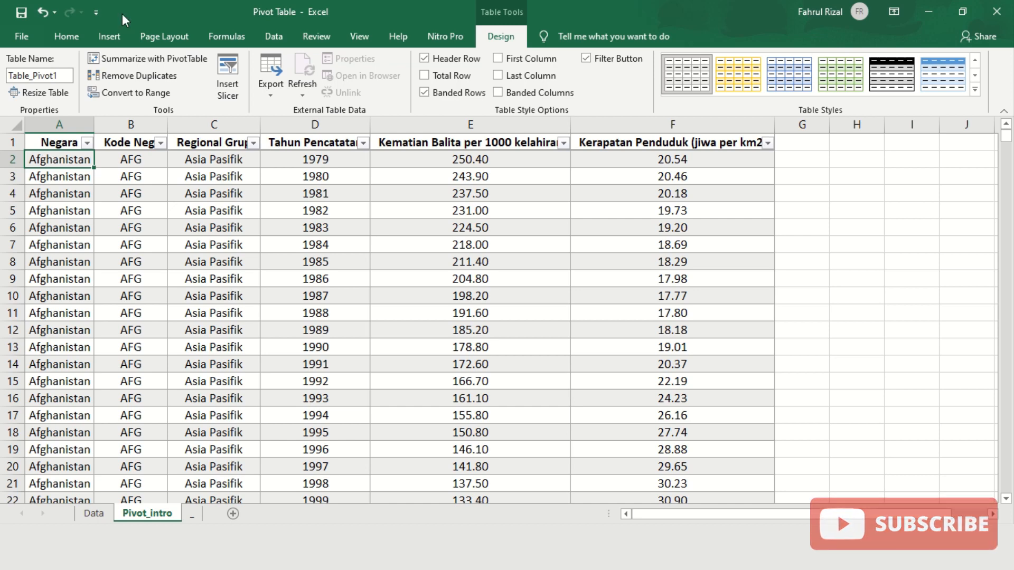
pyautogui.click(64, 38)
# - Insert the recommended Sum of Tahun Pencatatan by Regional Grup PivotTable on a new sheet
pyautogui.click(107, 35)
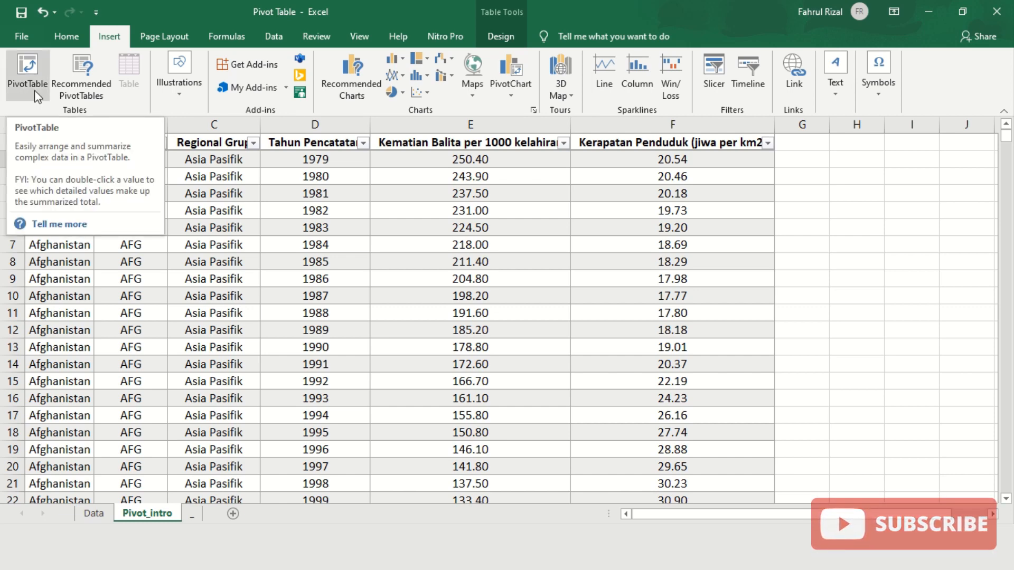
pyautogui.click(83, 96)
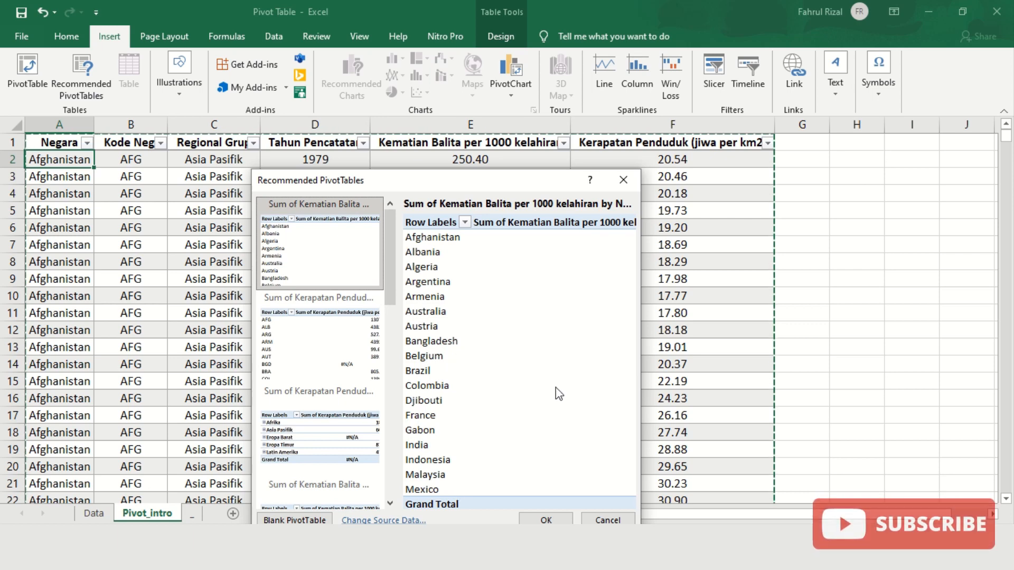
pyautogui.moveTo(455, 188); pyautogui.dragTo(464, 140)
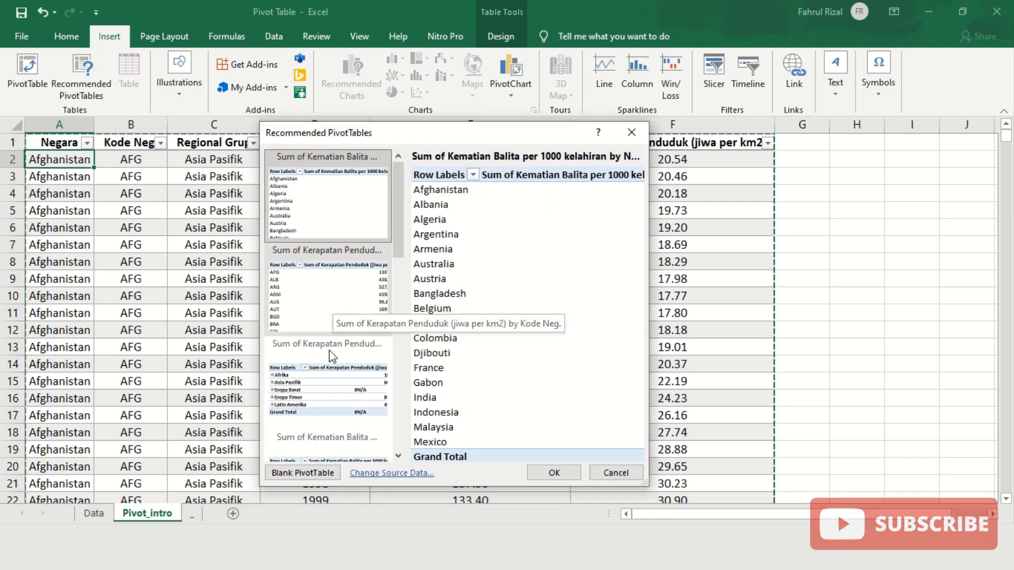
pyautogui.click(321, 401)
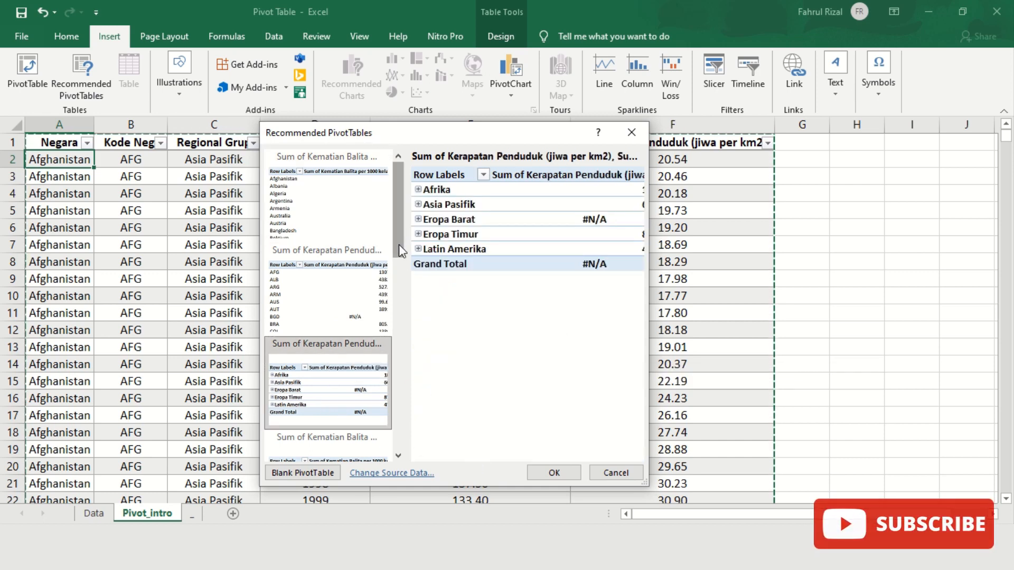
pyautogui.moveTo(398, 245); pyautogui.dragTo(405, 434)
pyautogui.click(333, 245)
pyautogui.click(319, 391)
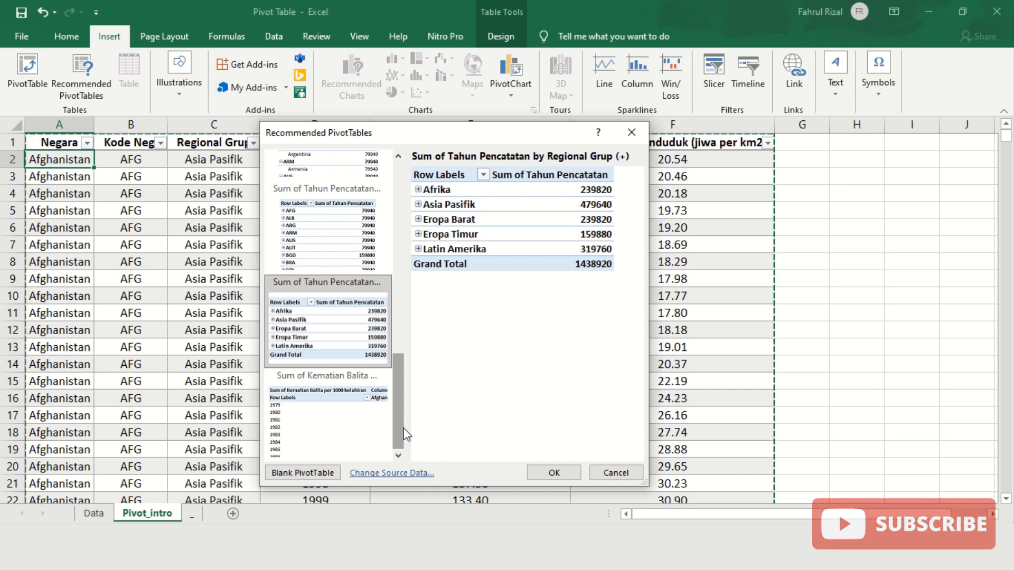
pyautogui.click(565, 477)
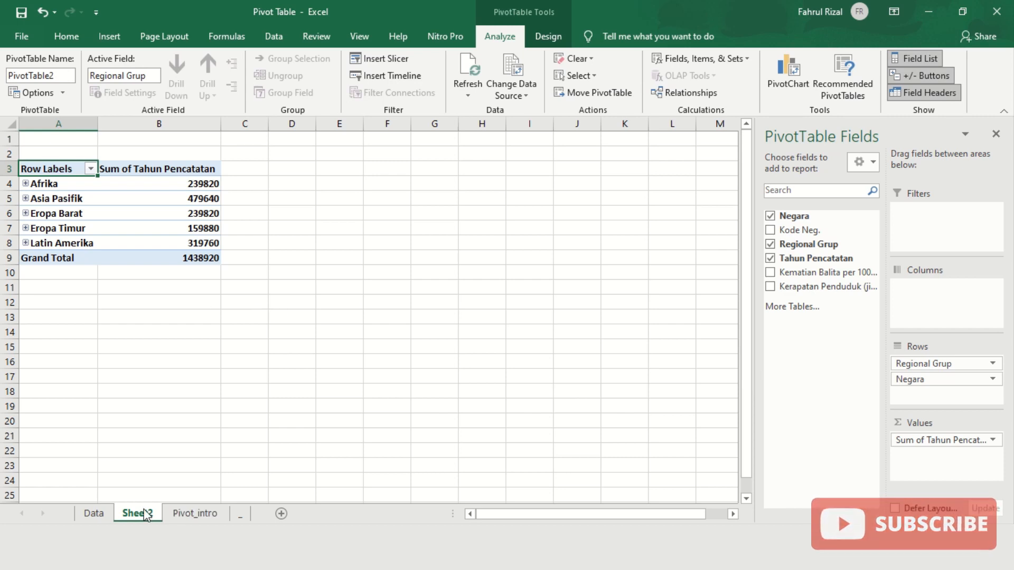
pyautogui.click(228, 272)
pyautogui.keyDown('ctrl'); pyautogui.scroll(3, 219, 308); pyautogui.keyUp('ctrl')
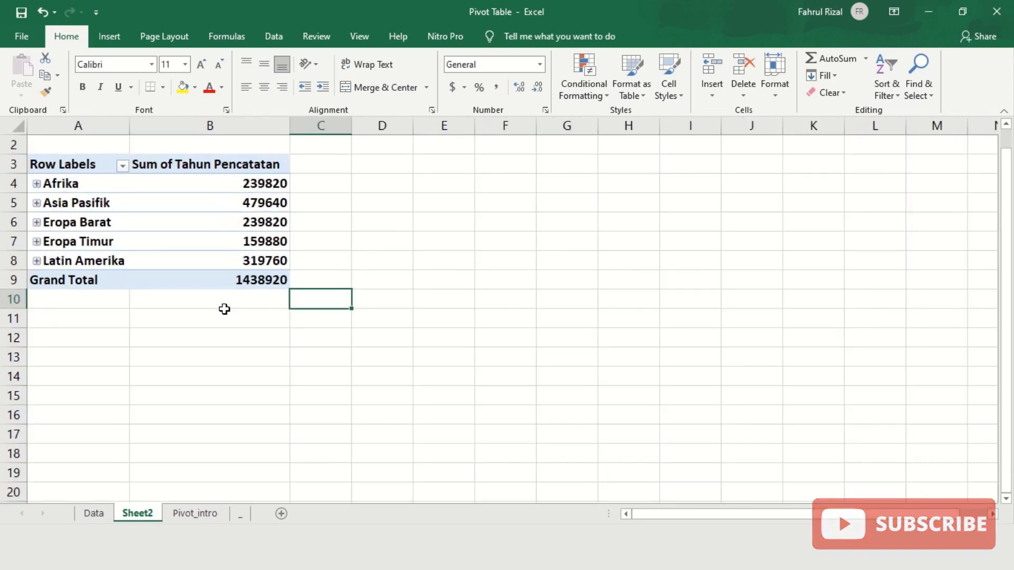
pyautogui.keyDown('ctrl'); pyautogui.scroll(1, 229, 314); pyautogui.keyUp('ctrl')
pyautogui.scroll(1, 206, 333)
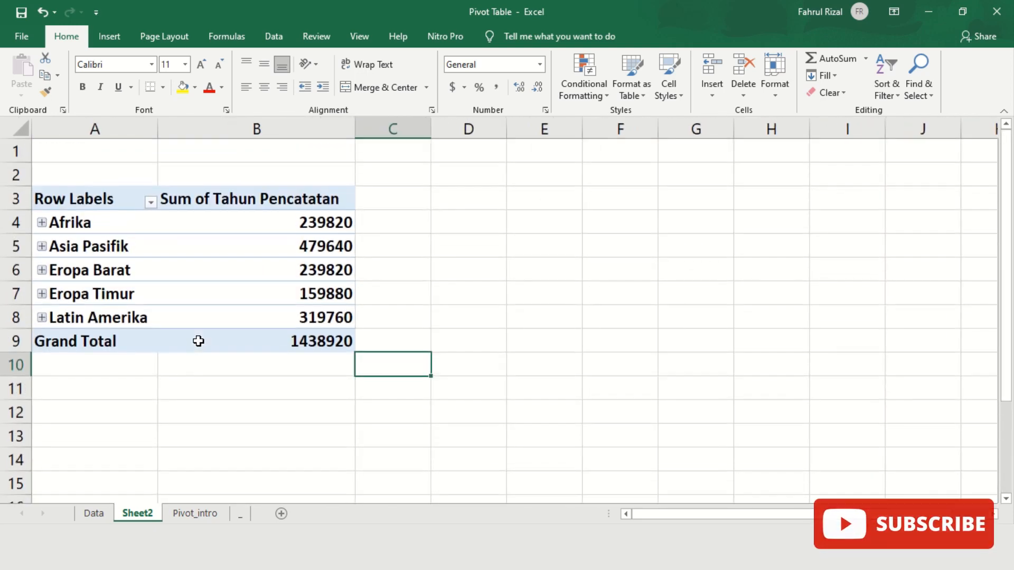
pyautogui.click(186, 206)
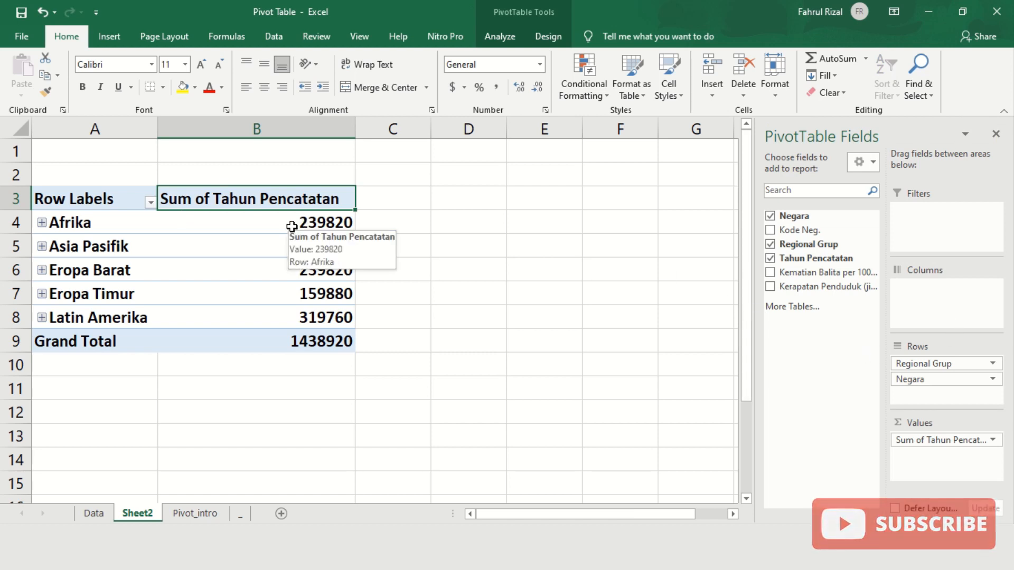
pyautogui.click(42, 223)
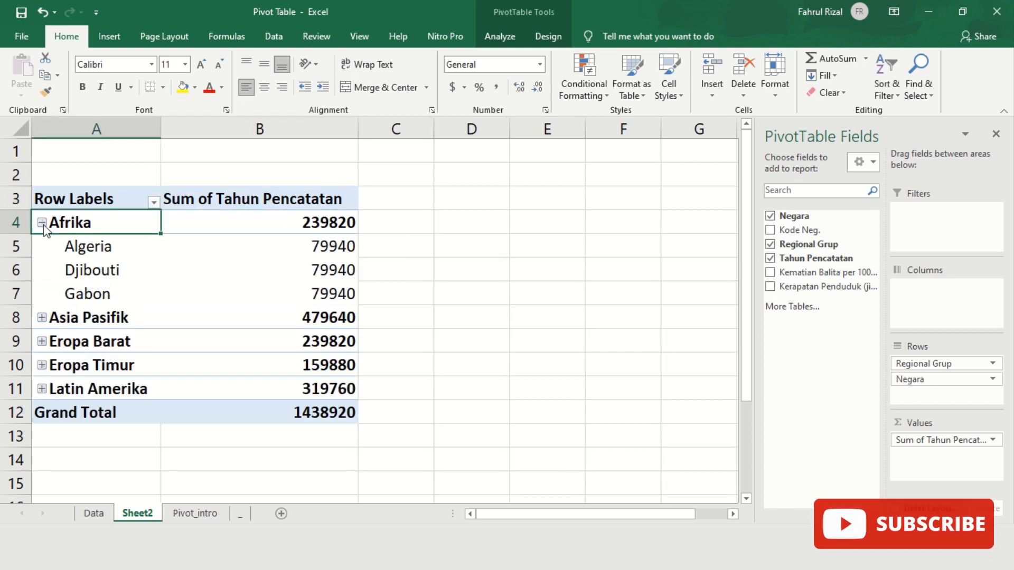
pyautogui.click(42, 223)
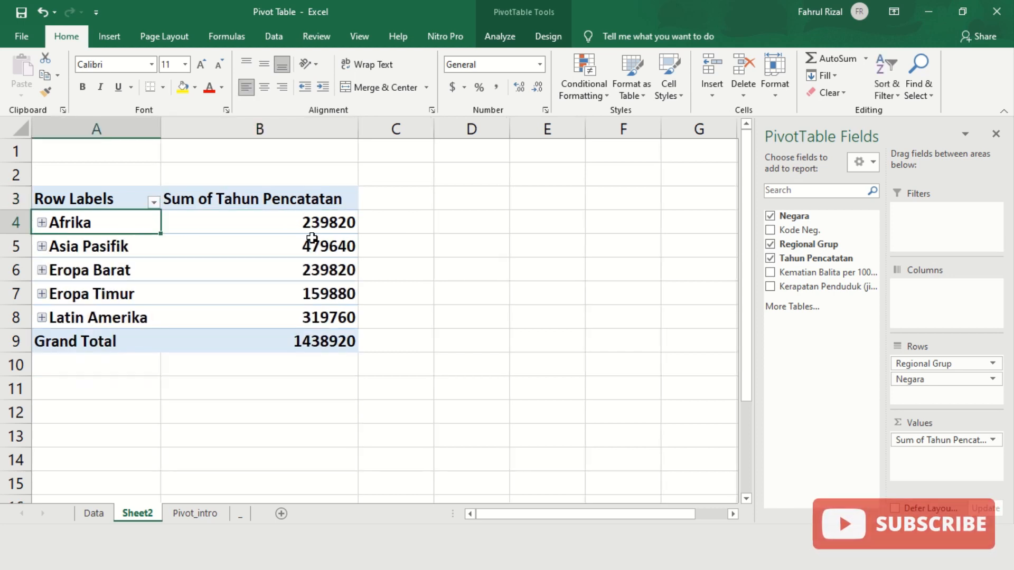
pyautogui.click(310, 225)
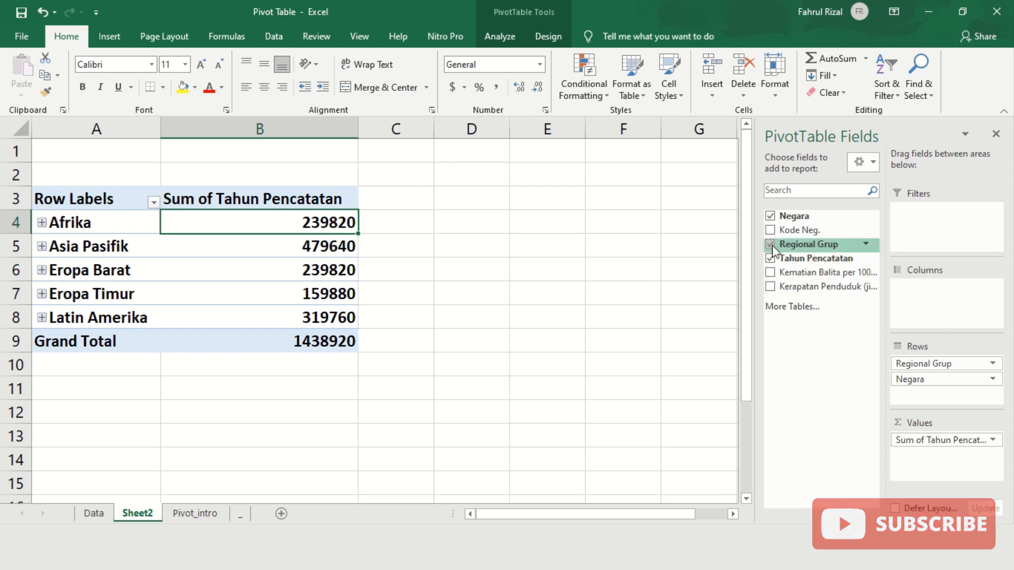
# - Replace Tahun Pencatatan with Kematian Balita per 1000 kelahiran in the values and expand Afrika
pyautogui.click(770, 258)
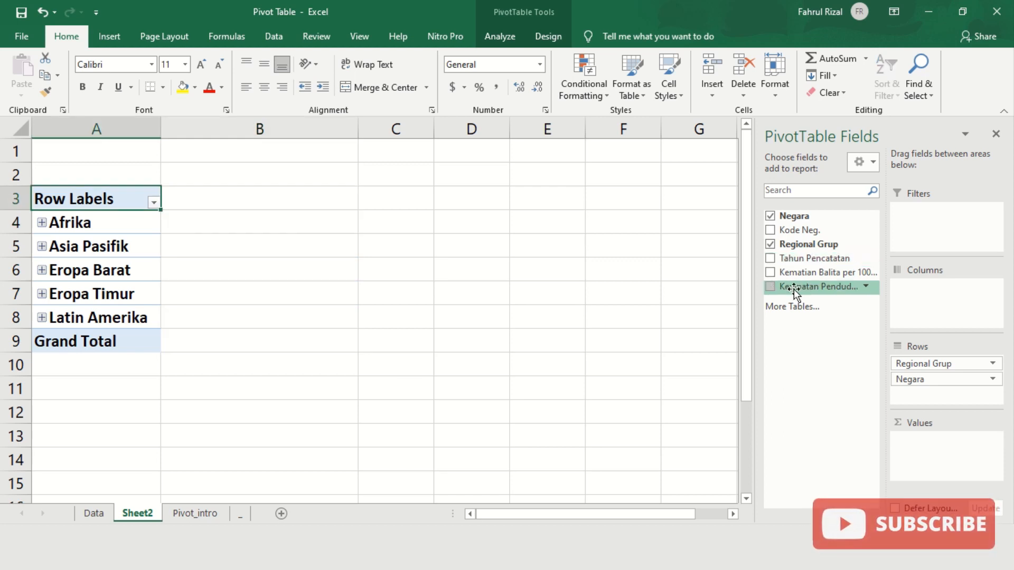
pyautogui.click(772, 260)
pyautogui.click(772, 259)
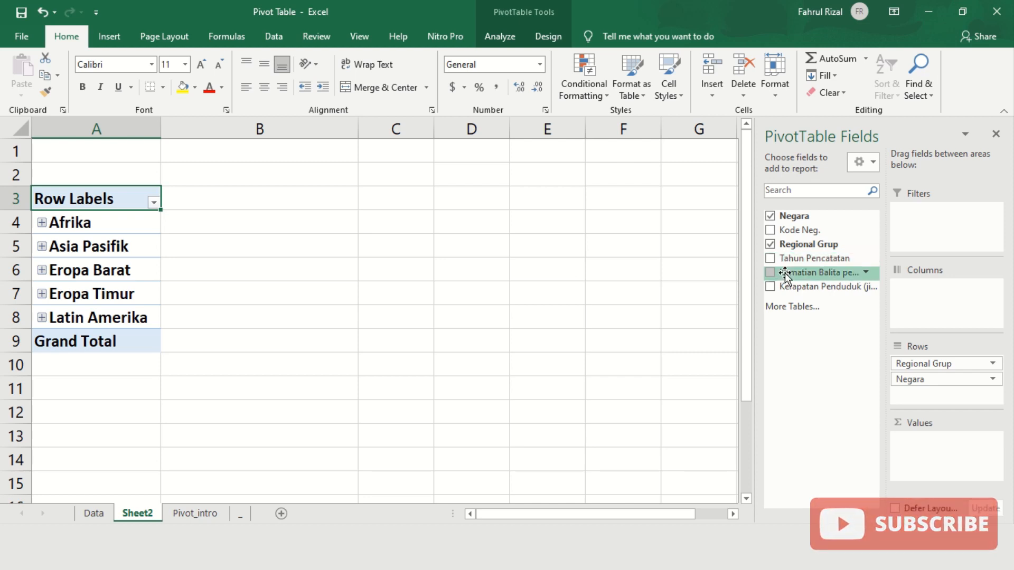
pyautogui.click(772, 274)
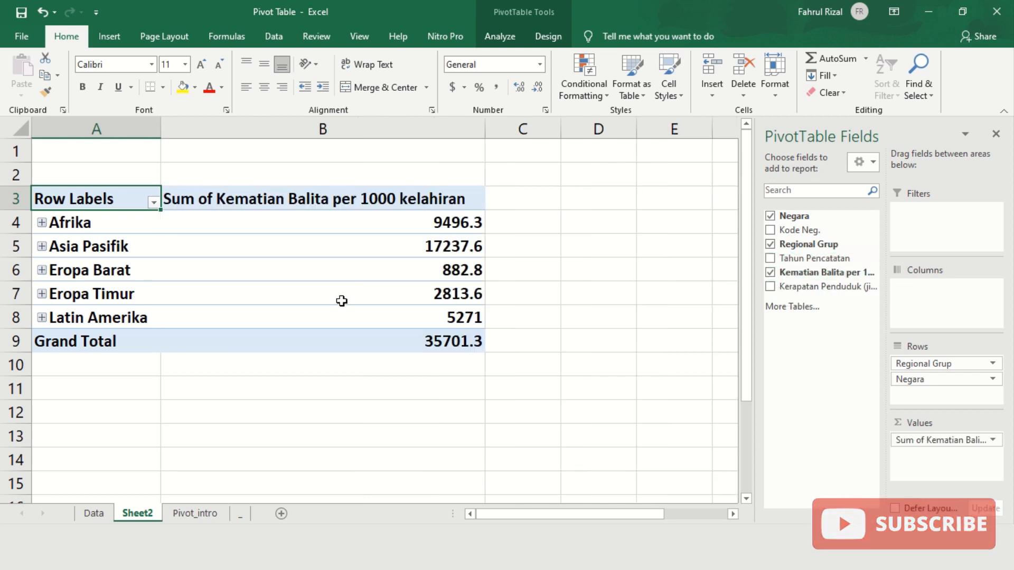
pyautogui.click(41, 223)
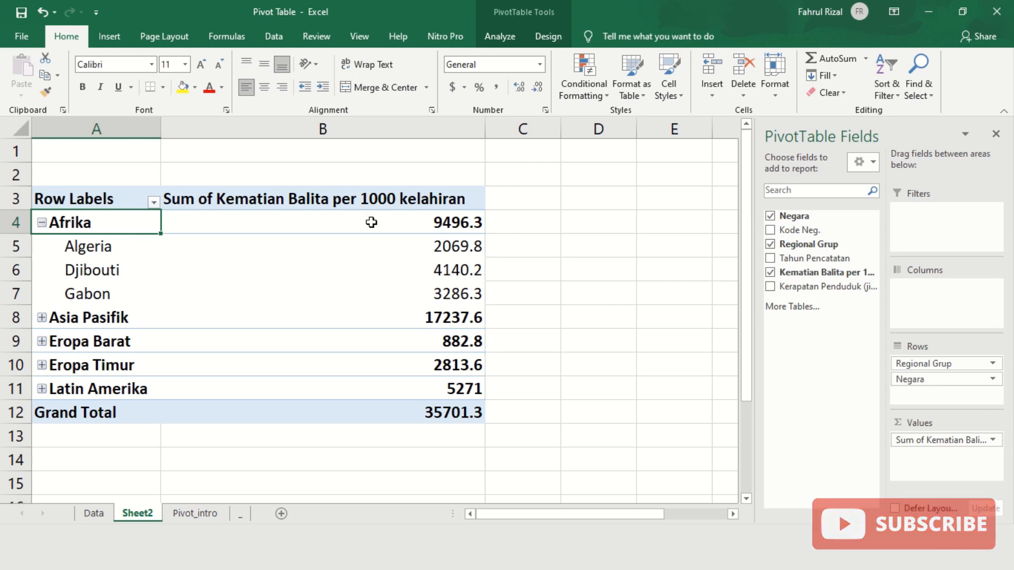
pyautogui.moveTo(416, 226)
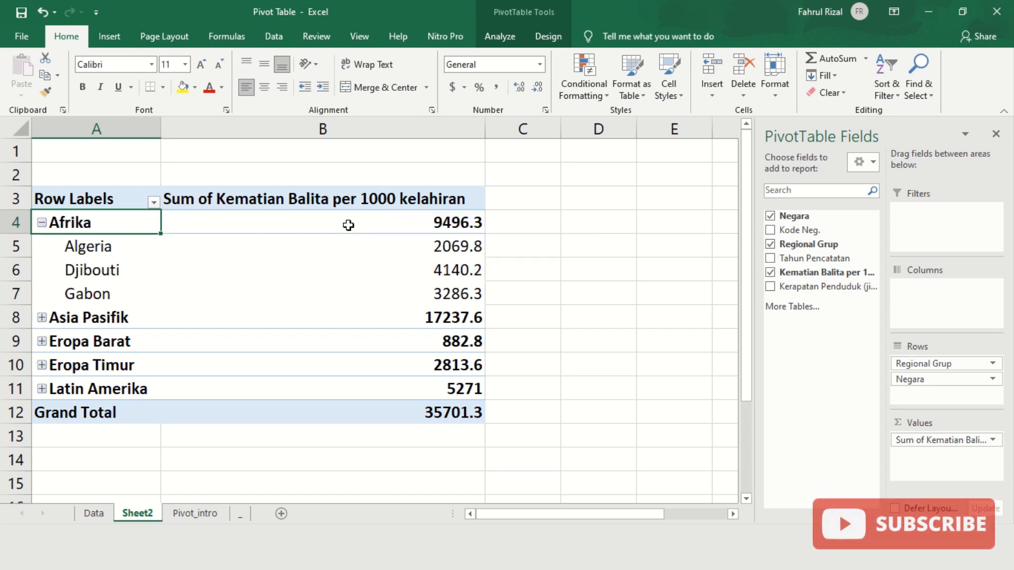
# - Select the Afrika values, then expand and collapse the Asia Pasifik, Eropa Barat and Eropa Timur groups
pyautogui.moveTo(349, 226)
pyautogui.moveTo(349, 226); pyautogui.dragTo(361, 294)
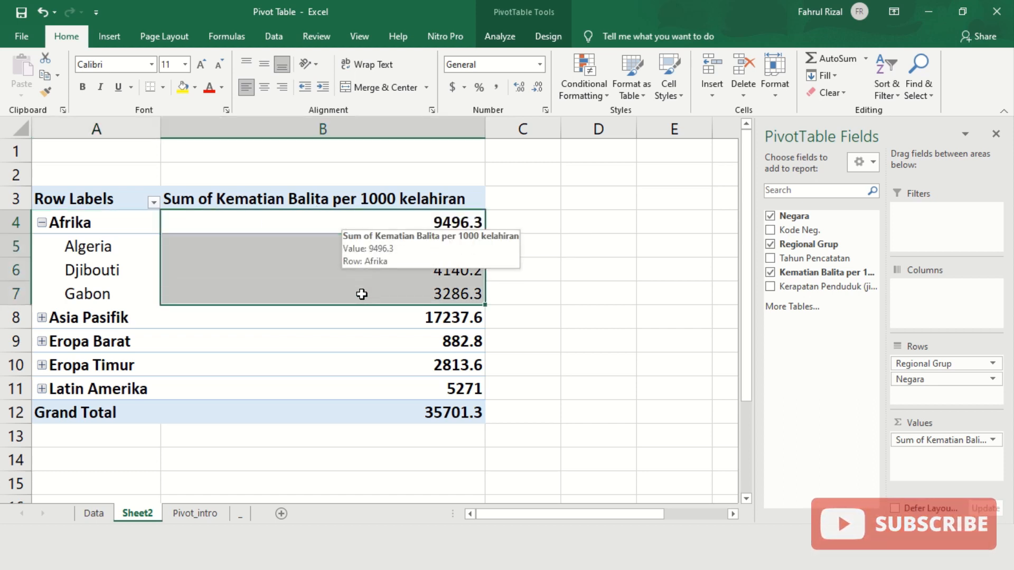
pyautogui.click(41, 319)
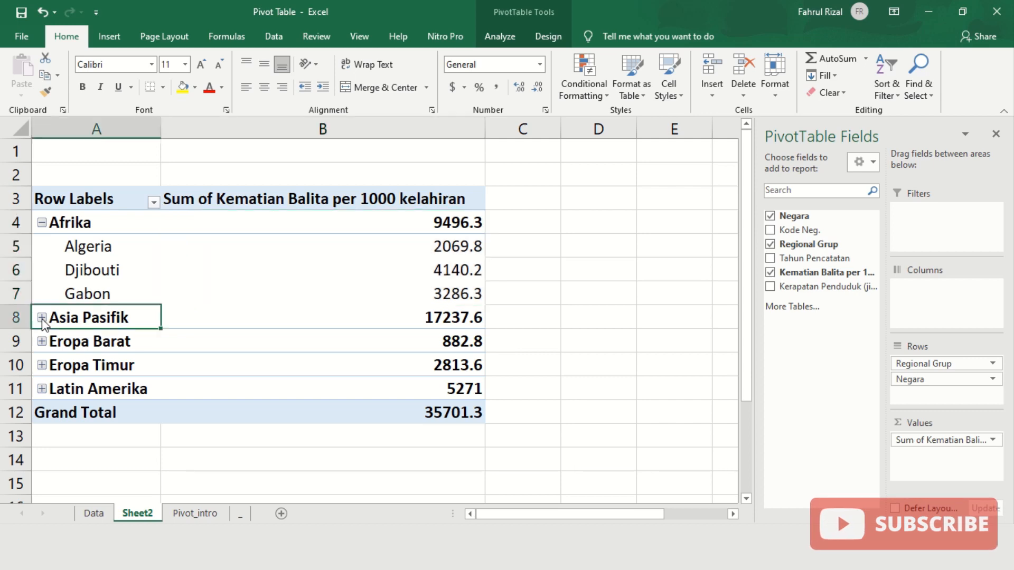
pyautogui.click(42, 318)
pyautogui.click(42, 342)
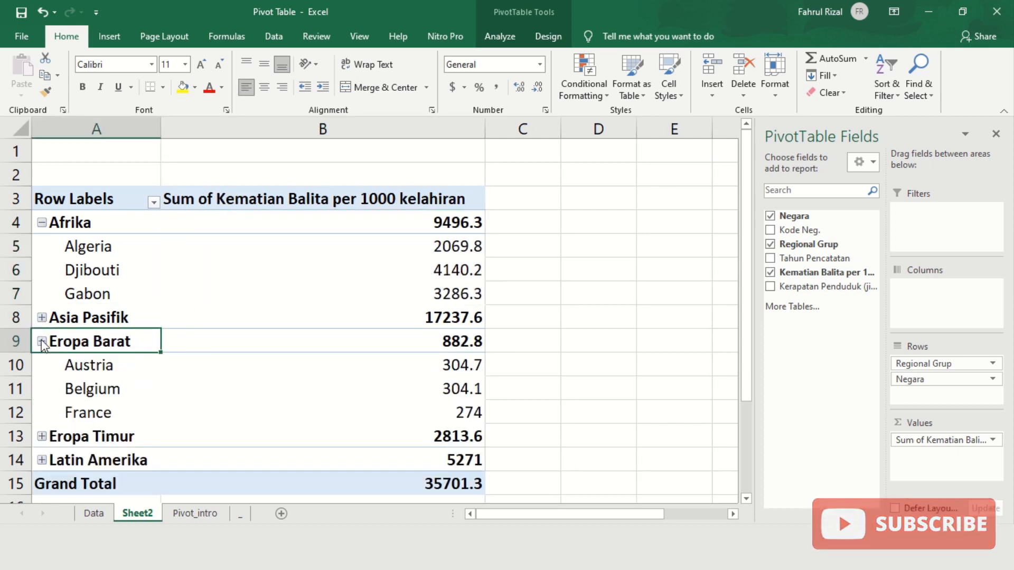
pyautogui.click(41, 343)
pyautogui.click(42, 366)
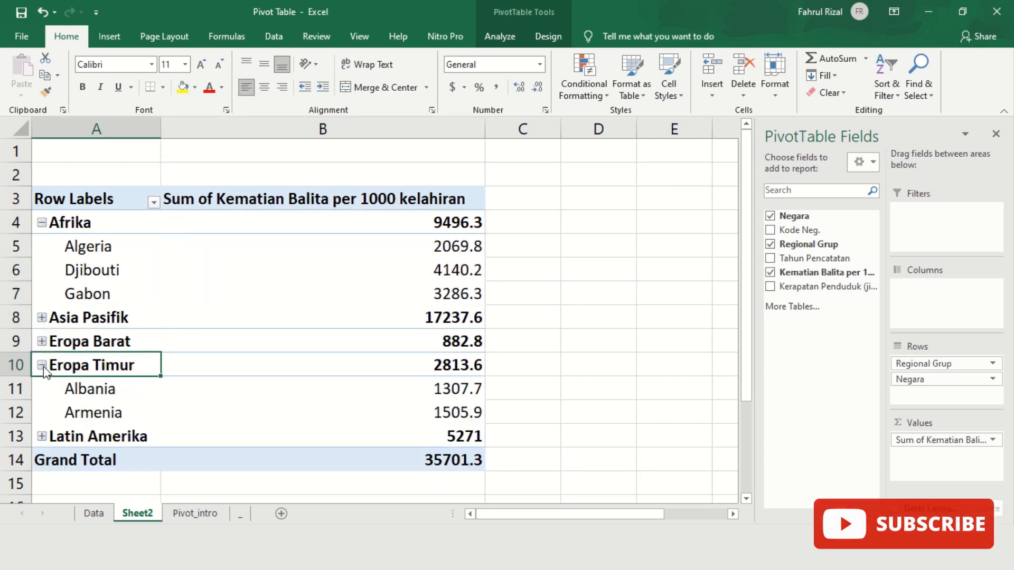
pyautogui.click(42, 366)
# - Expand and collapse the Latin Amerika group, then go to the Pivot_intro sheet
pyautogui.click(42, 390)
pyautogui.click(41, 390)
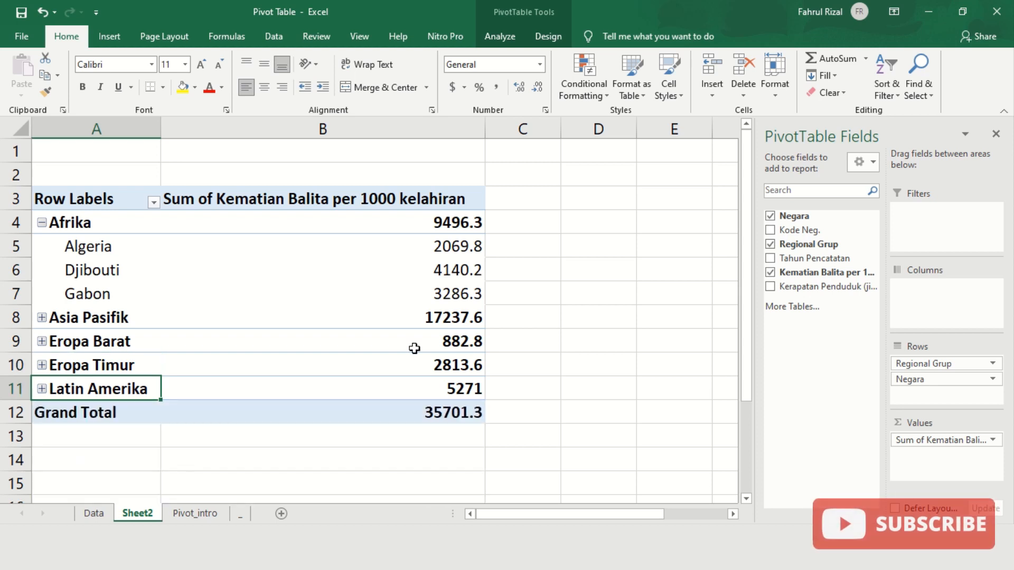
pyautogui.click(529, 344)
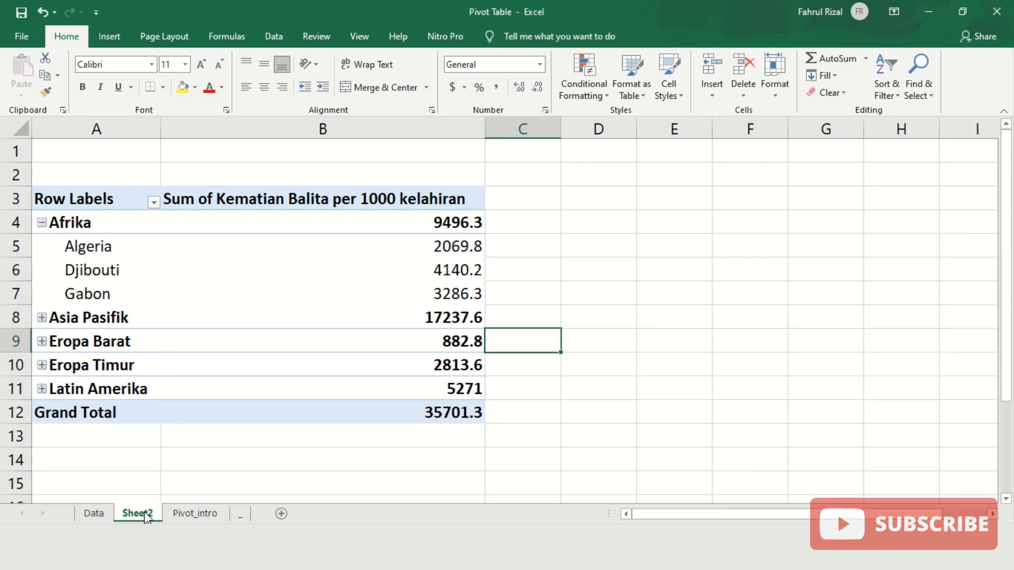
pyautogui.click(178, 513)
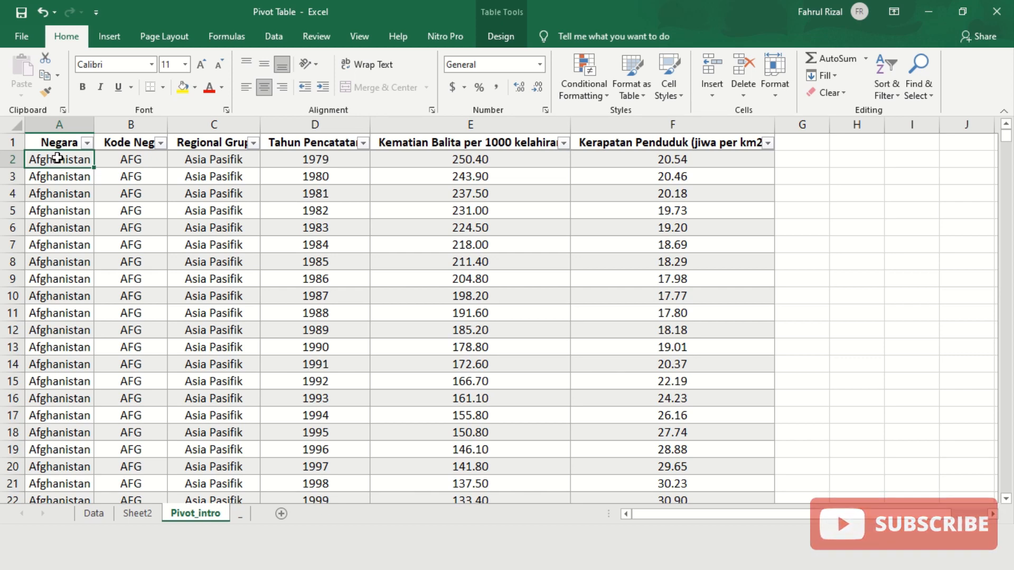
# - Insert a blank PivotTable3 from Table_Pivot1 at cell H1 on the existing Pivot_intro sheet
pyautogui.click(111, 32)
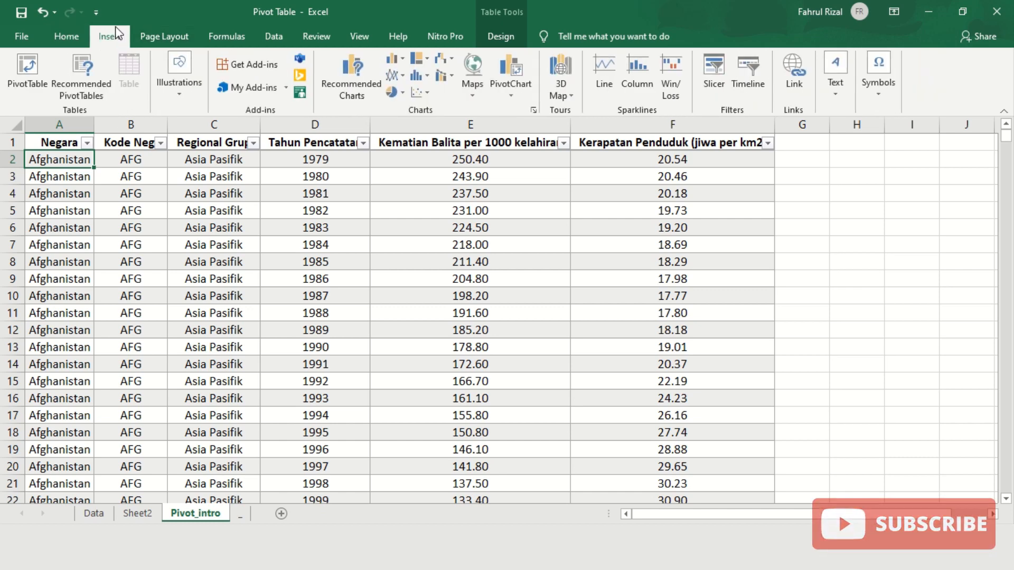
pyautogui.click(38, 84)
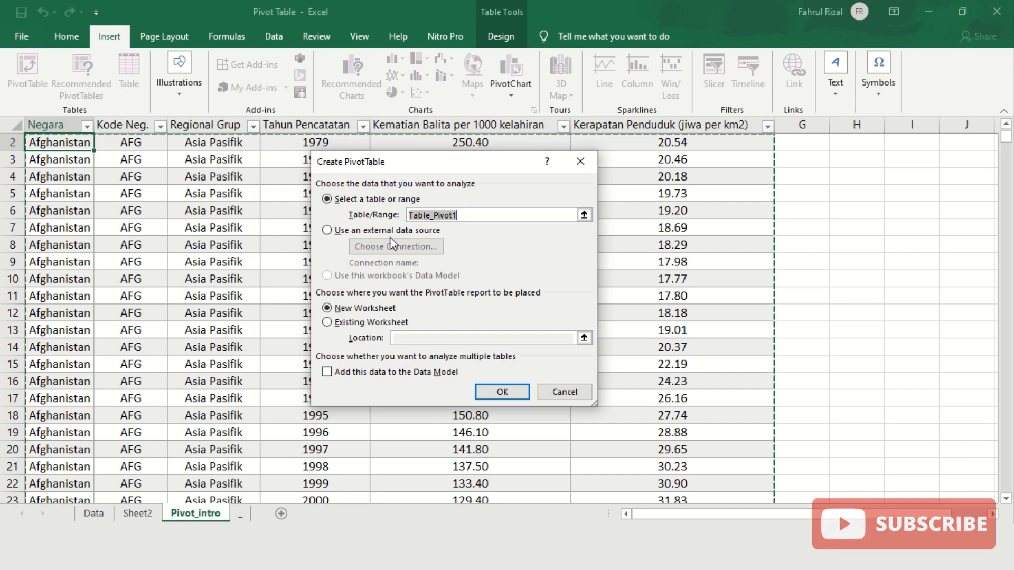
pyautogui.click(335, 324)
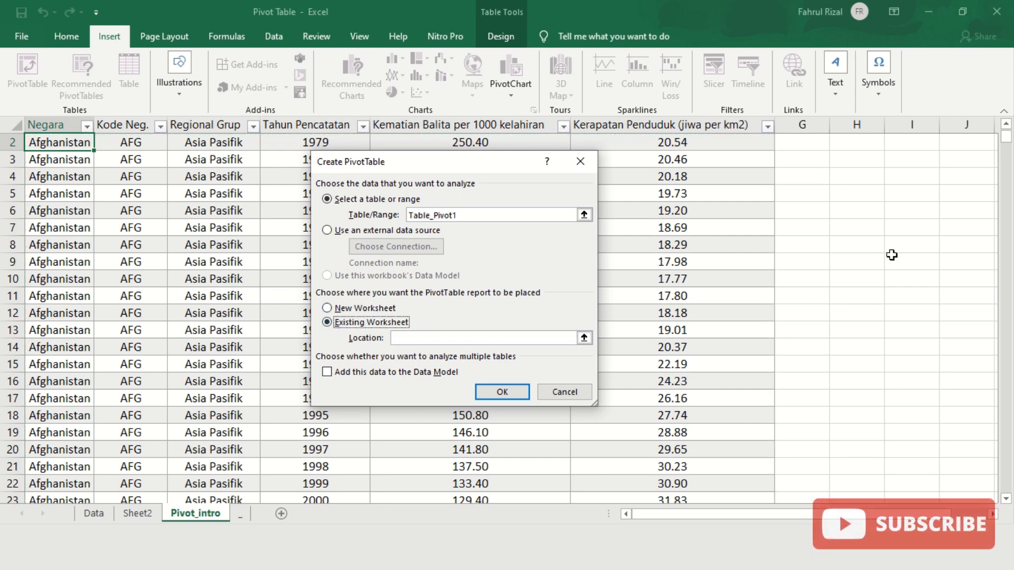
pyautogui.scroll(1, 892, 255)
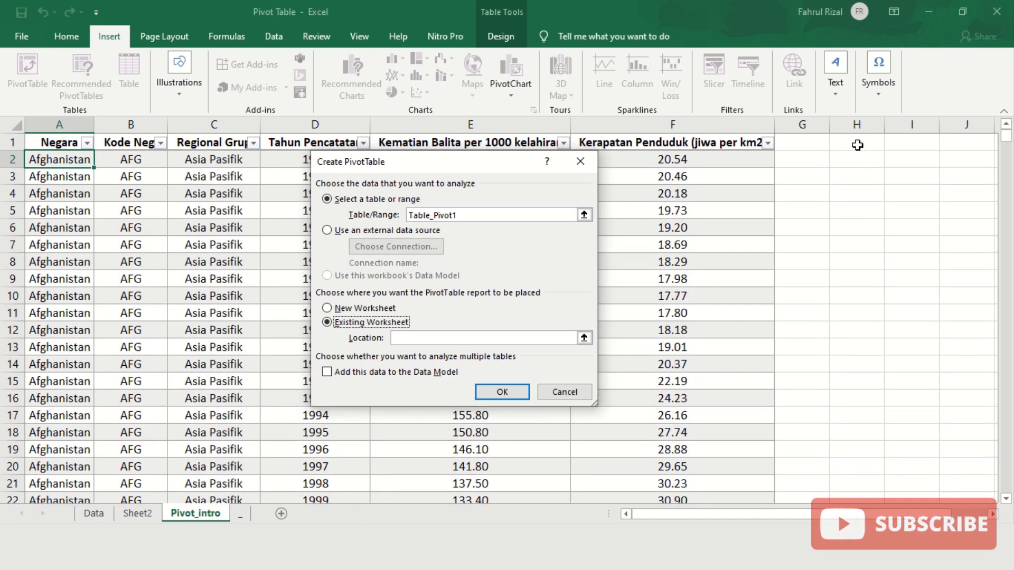
pyautogui.click(857, 145)
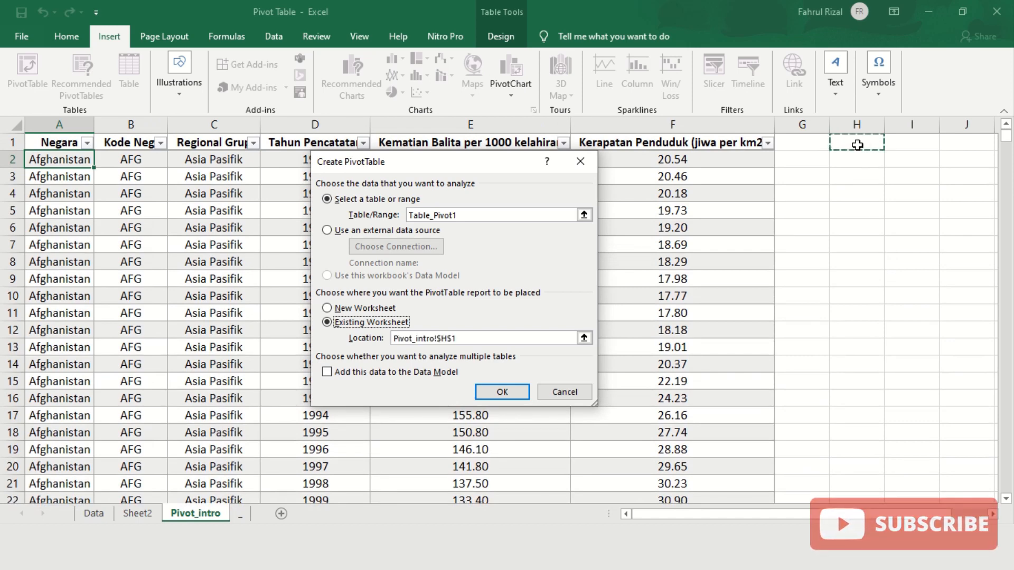
pyautogui.hotkey('shift', 'Tab')
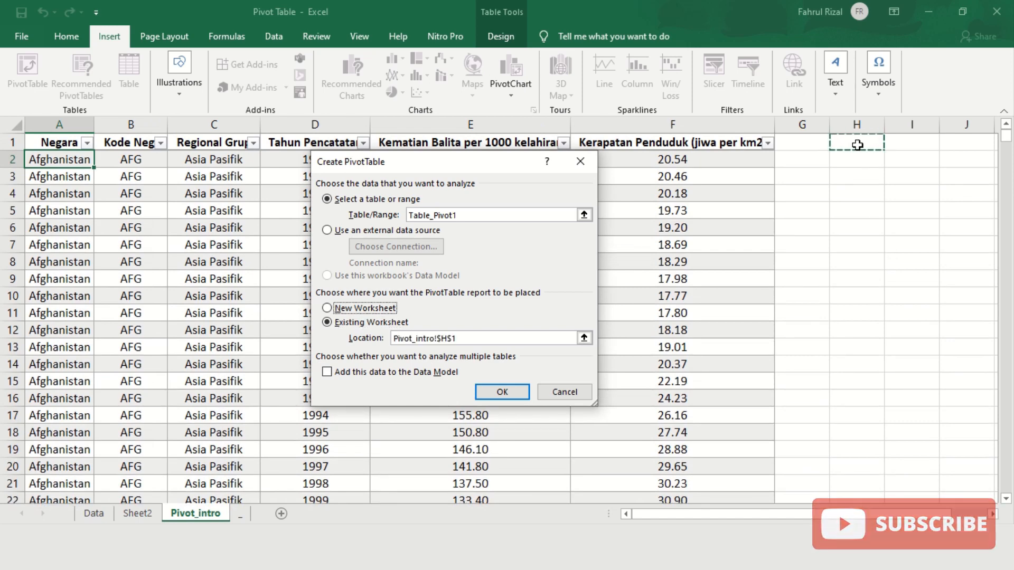
pyautogui.press('space')
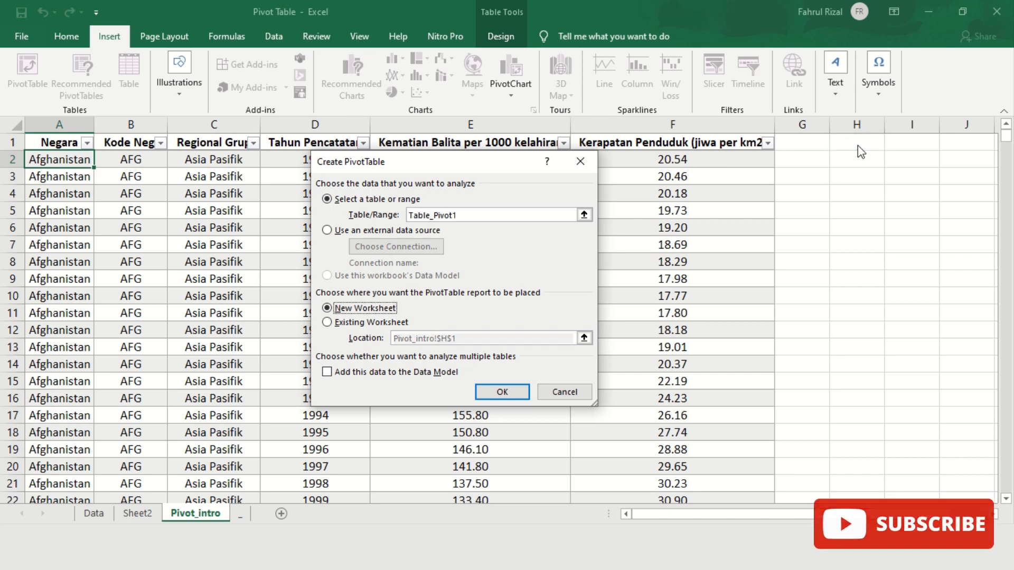
pyautogui.click(353, 323)
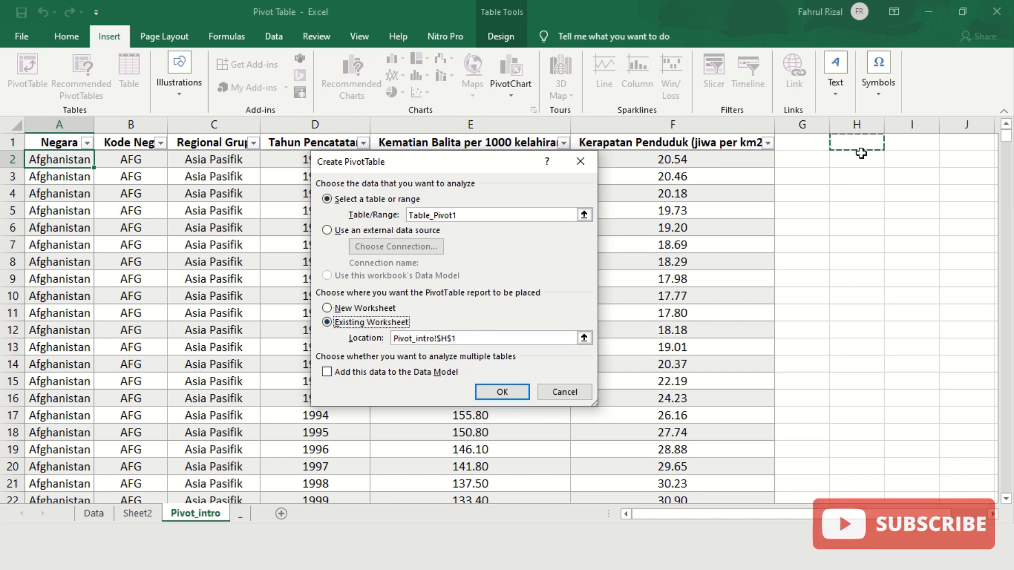
pyautogui.click(516, 392)
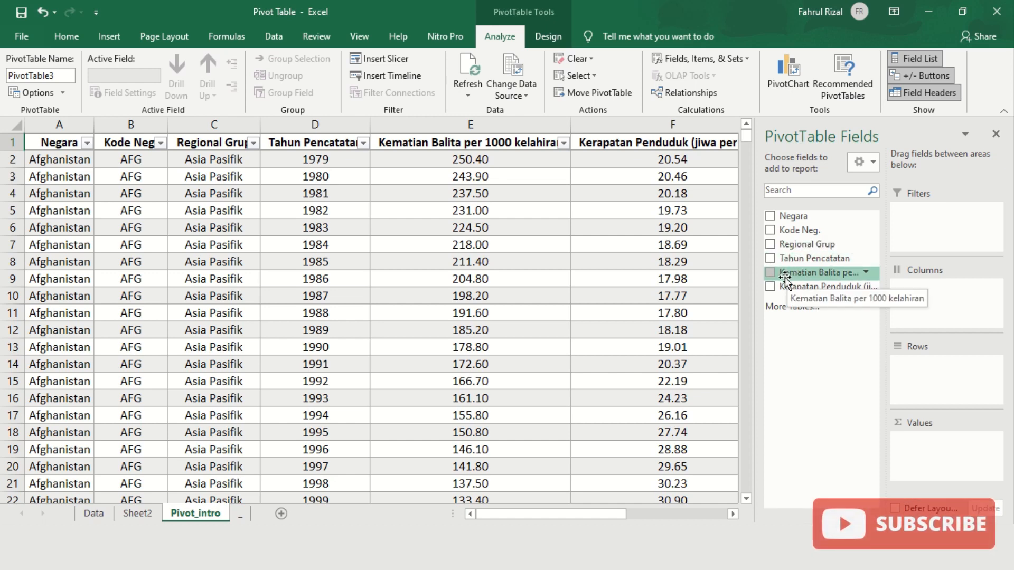
# - Put Negara in Columns, Tahun Pencatatan in Rows, Kematian Balita in Values, and Regional Grup in Filters
pyautogui.click(771, 217)
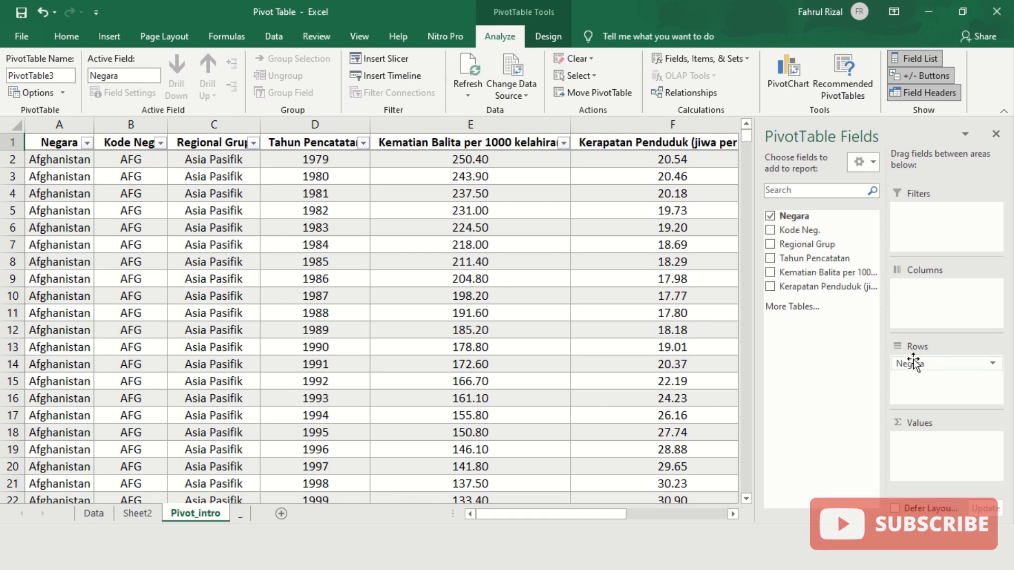
pyautogui.moveTo(909, 364); pyautogui.dragTo(933, 302)
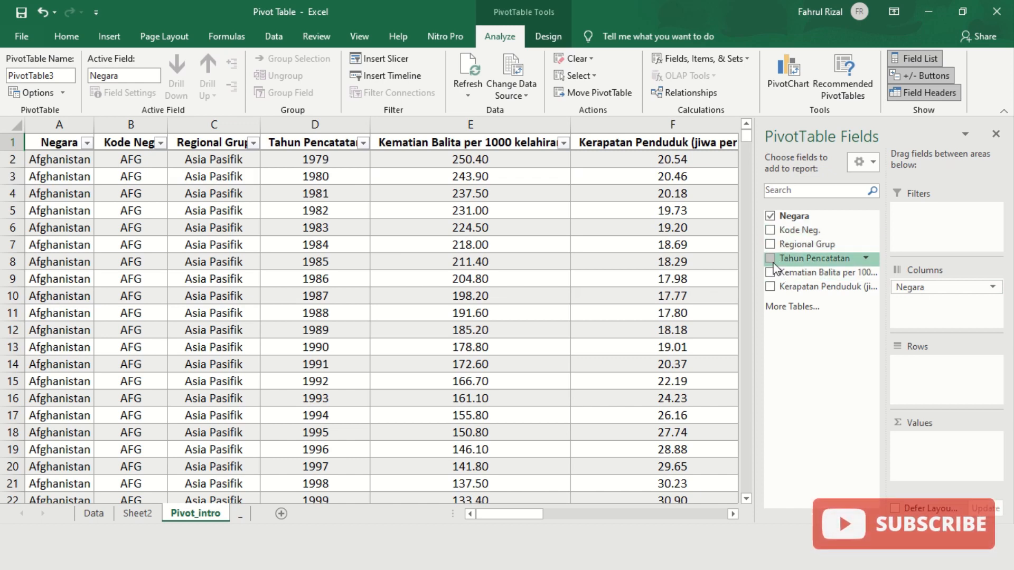
pyautogui.moveTo(774, 264); pyautogui.dragTo(937, 370)
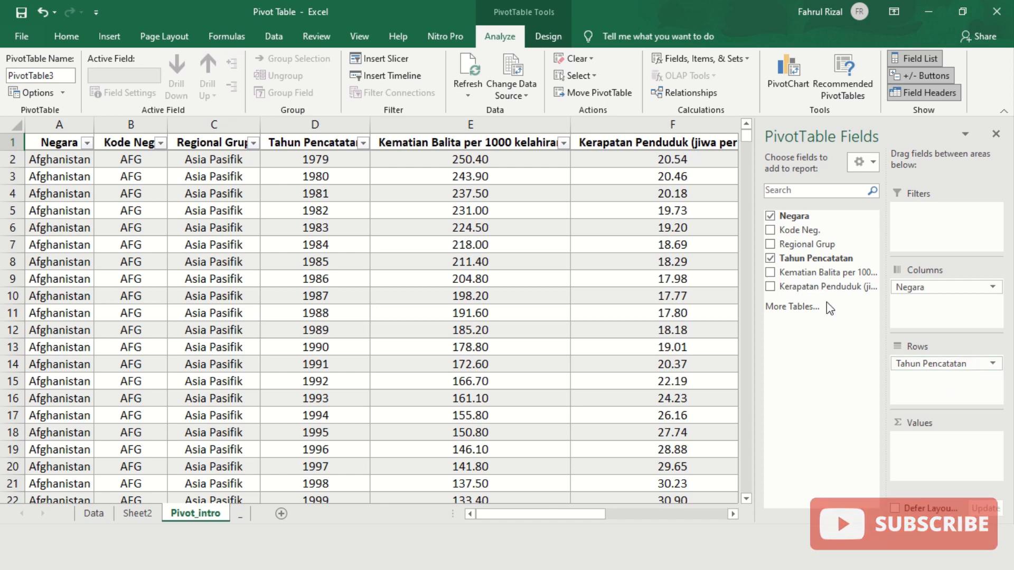
pyautogui.click(770, 273)
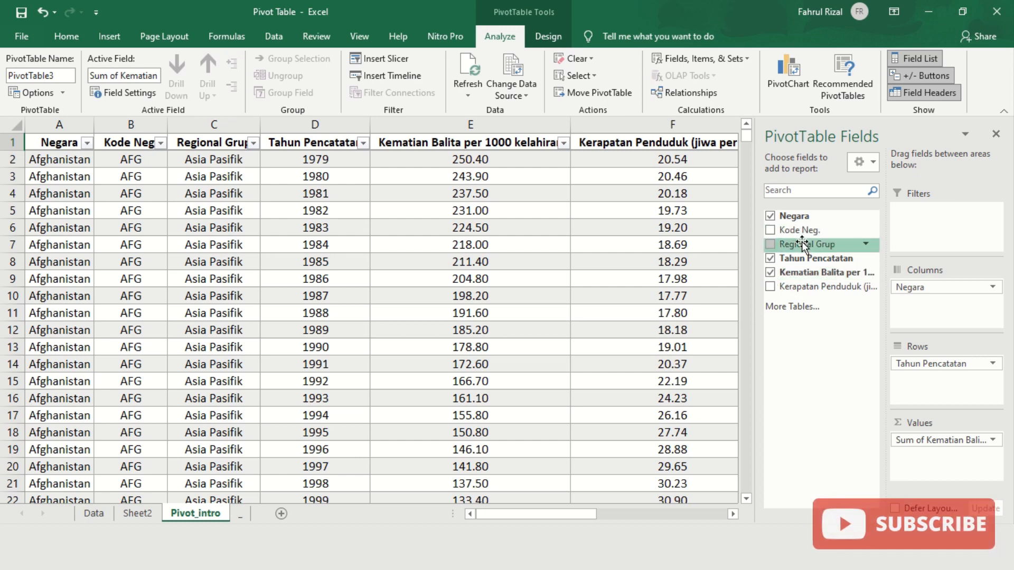
pyautogui.moveTo(786, 245); pyautogui.dragTo(927, 219)
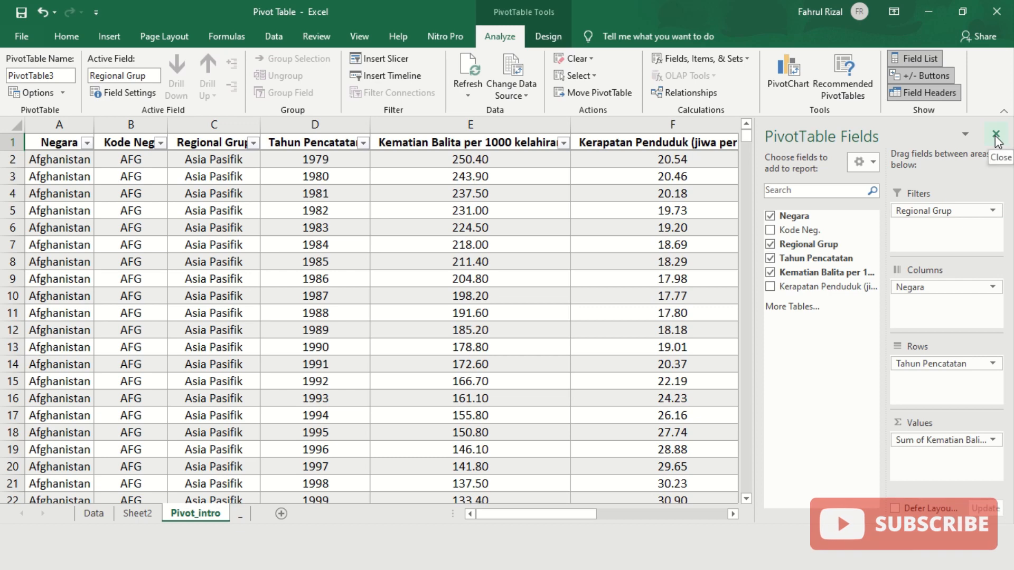
pyautogui.click(922, 60)
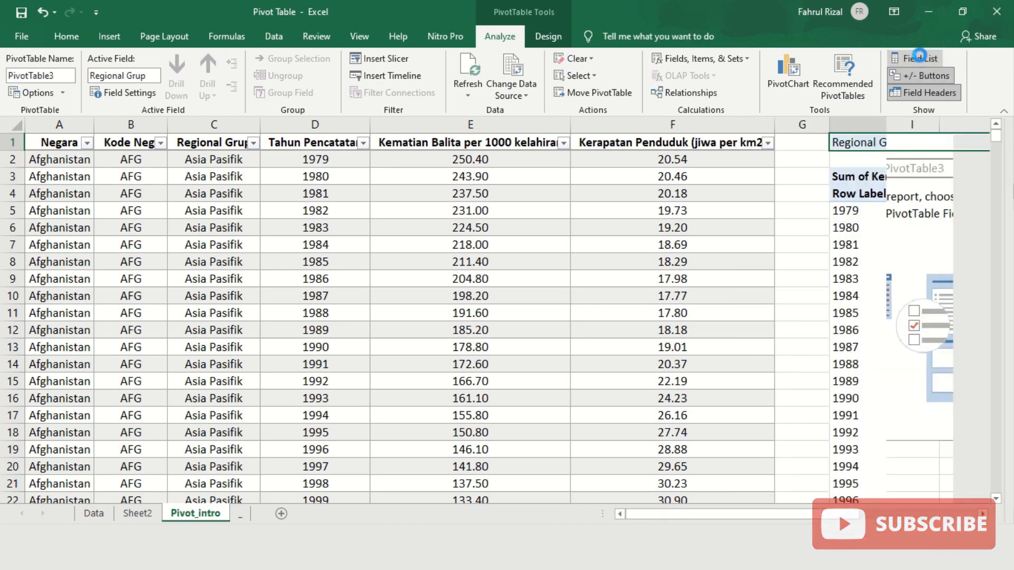
pyautogui.moveTo(771, 514); pyautogui.dragTo(892, 518)
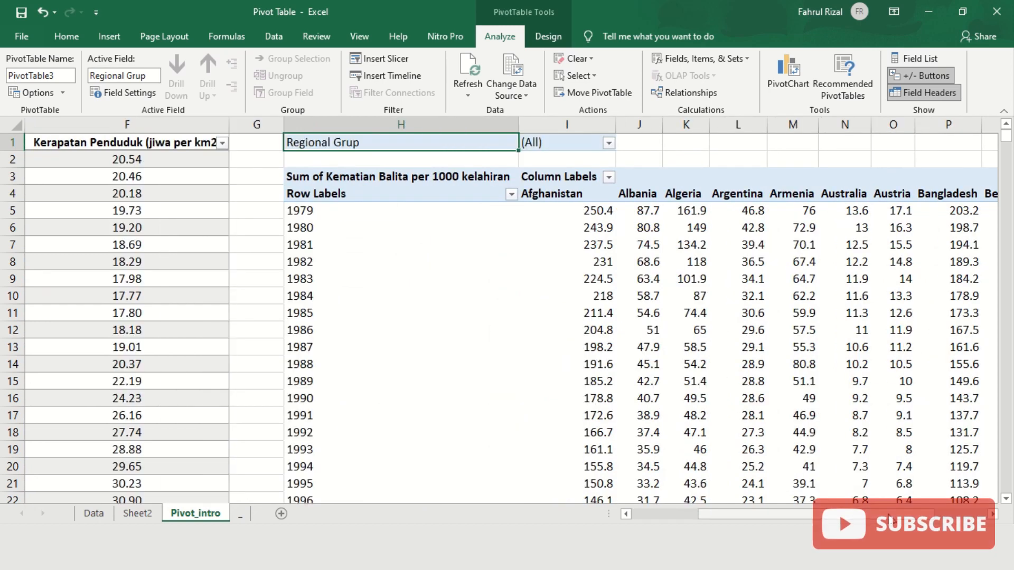
# - Select the 1979 year label and scroll through the pivot's current layout
pyautogui.click(348, 214)
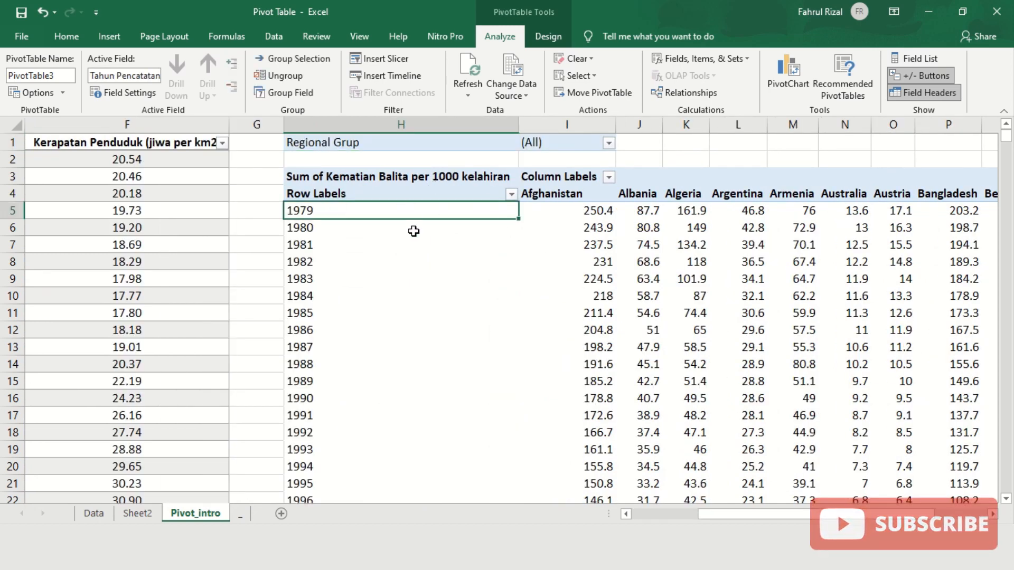
pyautogui.scroll(-13, 437, 301)
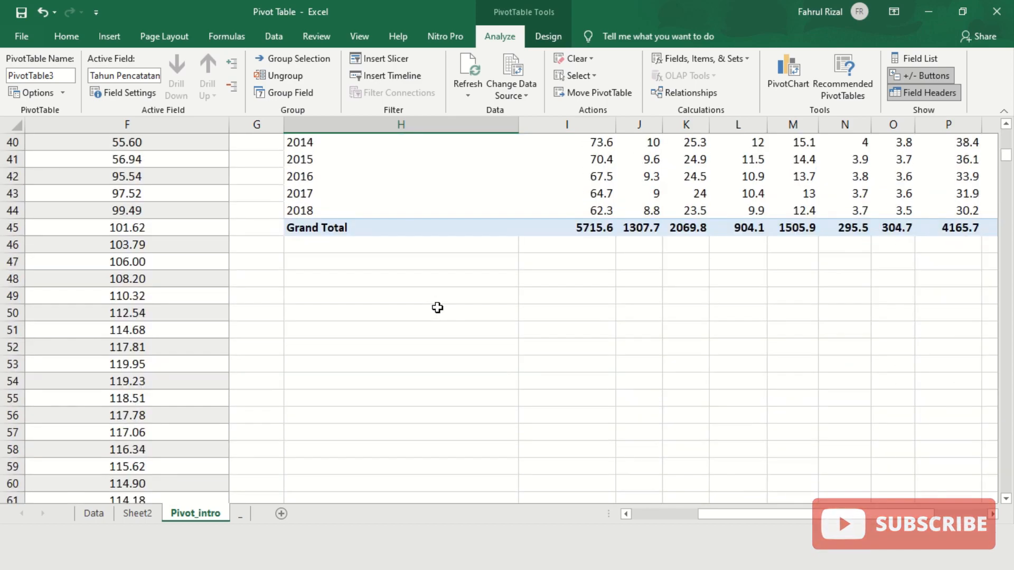
pyautogui.scroll(5, 437, 307)
pyautogui.scroll(8, 437, 306)
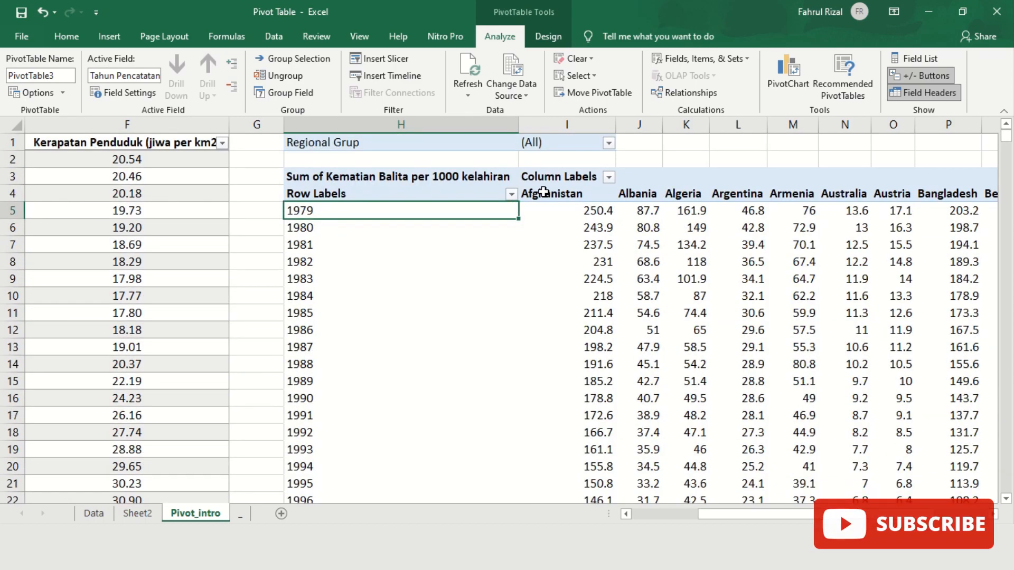
pyautogui.moveTo(720, 515)
pyautogui.mouseDown()
pyautogui.moveTo(820, 522)
pyautogui.moveTo(705, 516)
pyautogui.moveTo(725, 519)
pyautogui.mouseUp()
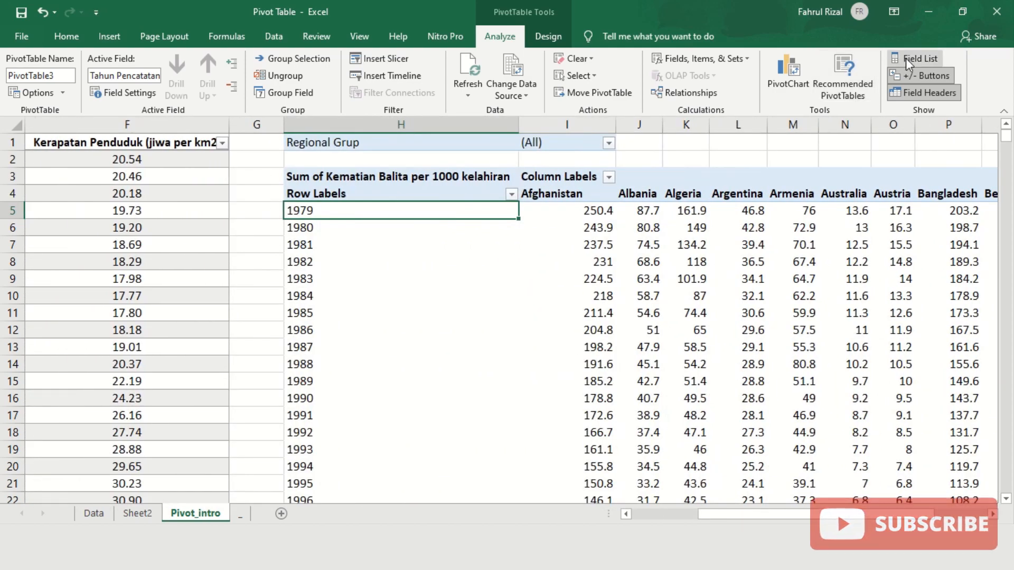
# - Move Negara to Rows and Tahun Pencatatan to Columns so years 1979–2018 run across
pyautogui.click(905, 58)
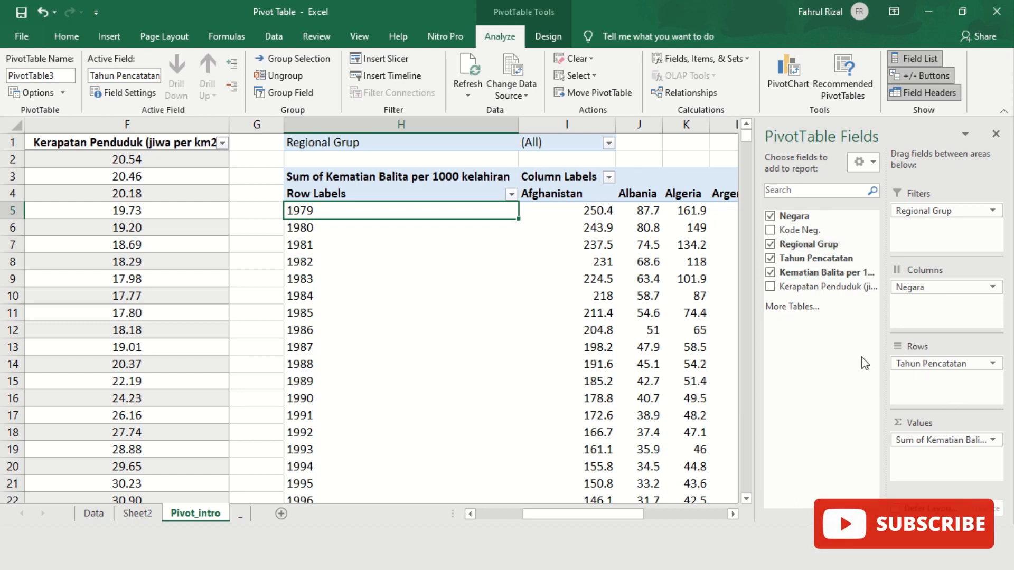
pyautogui.click(932, 288)
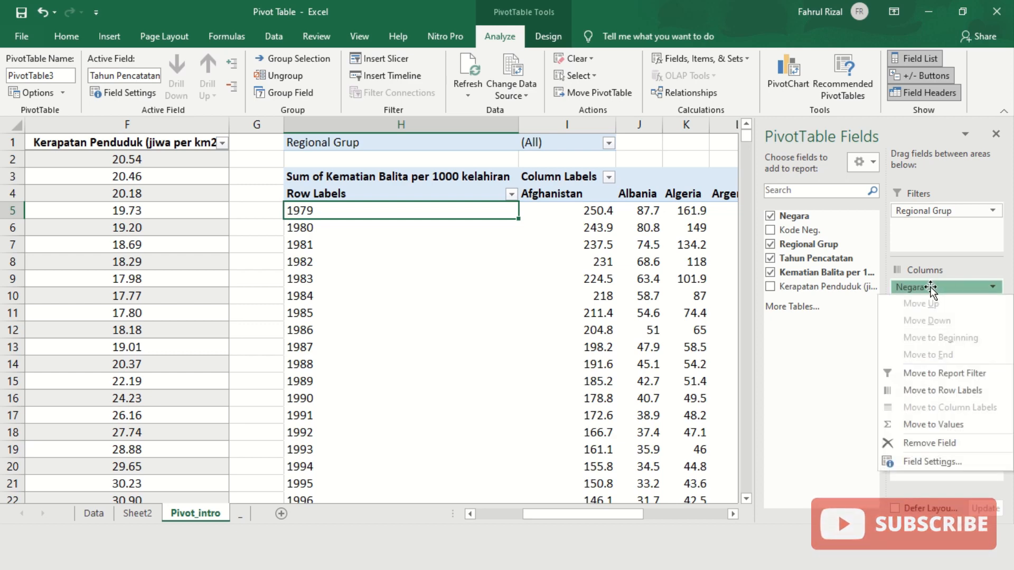
pyautogui.moveTo(931, 290)
pyautogui.mouseDown()
pyautogui.moveTo(954, 396)
pyautogui.moveTo(977, 366)
pyautogui.moveTo(943, 297)
pyautogui.mouseUp()
pyautogui.click(930, 363)
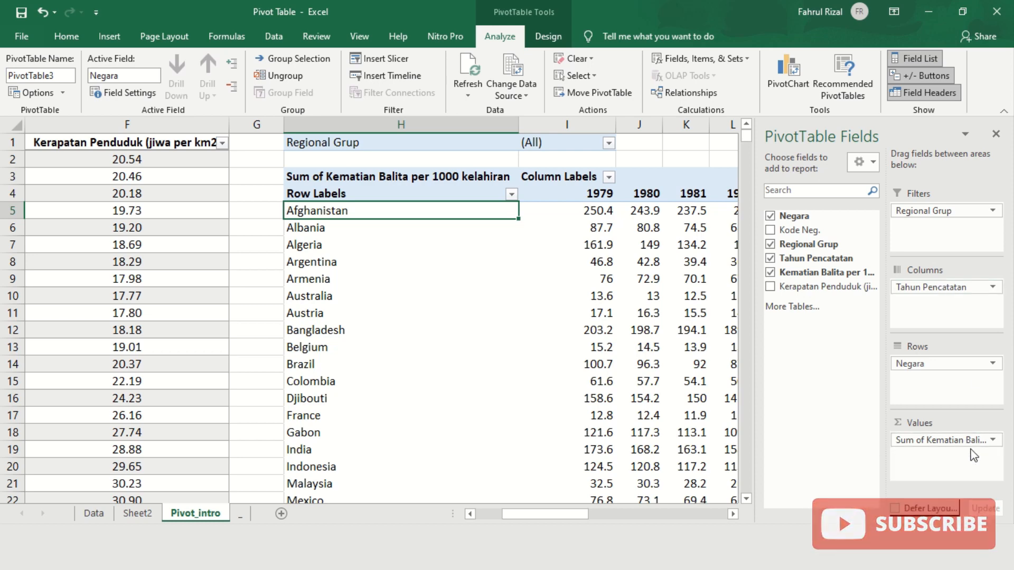
pyautogui.click(920, 58)
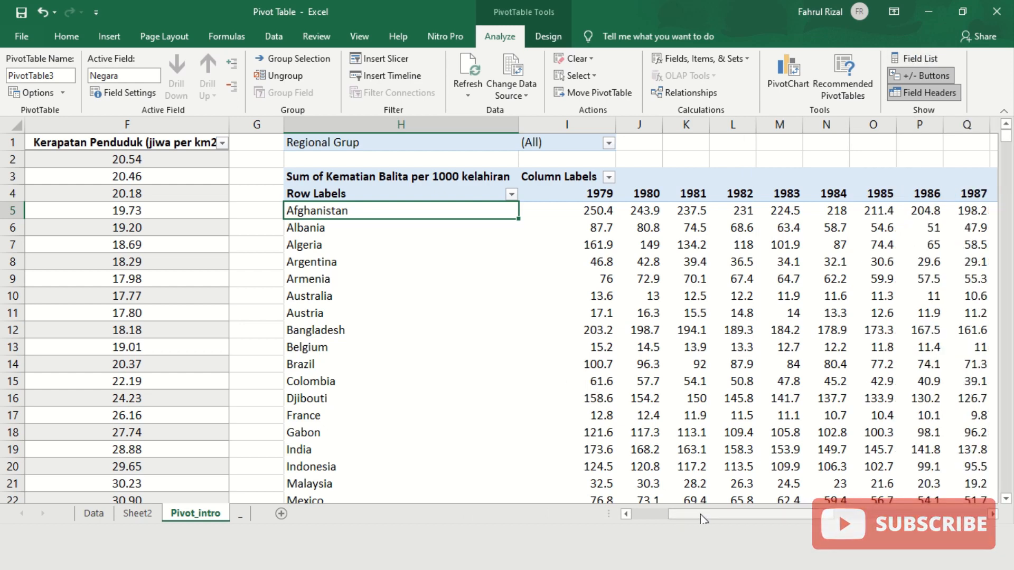
pyautogui.moveTo(701, 519)
pyautogui.mouseDown()
pyautogui.moveTo(858, 520)
pyautogui.moveTo(708, 510)
pyautogui.mouseUp()
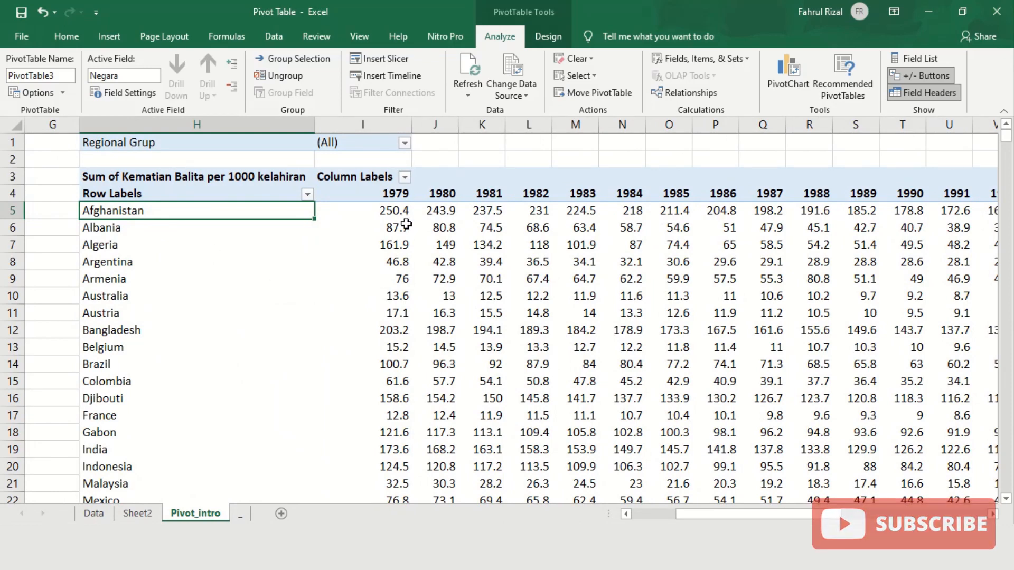
# - Filter Regional Grup to Afrika and inspect the Grand Total row, including the 1979 total of 442.1
pyautogui.click(405, 143)
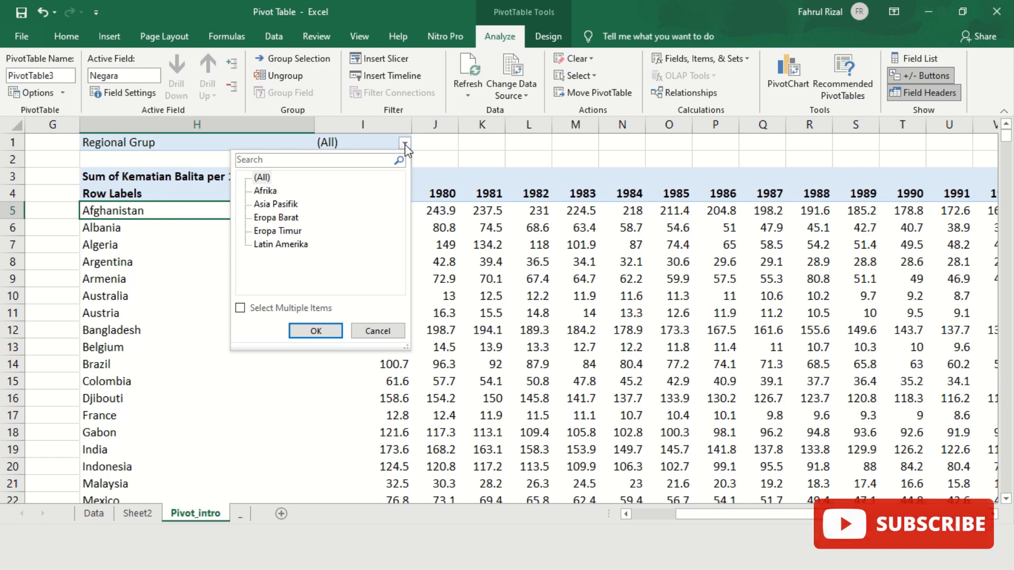
pyautogui.click(264, 192)
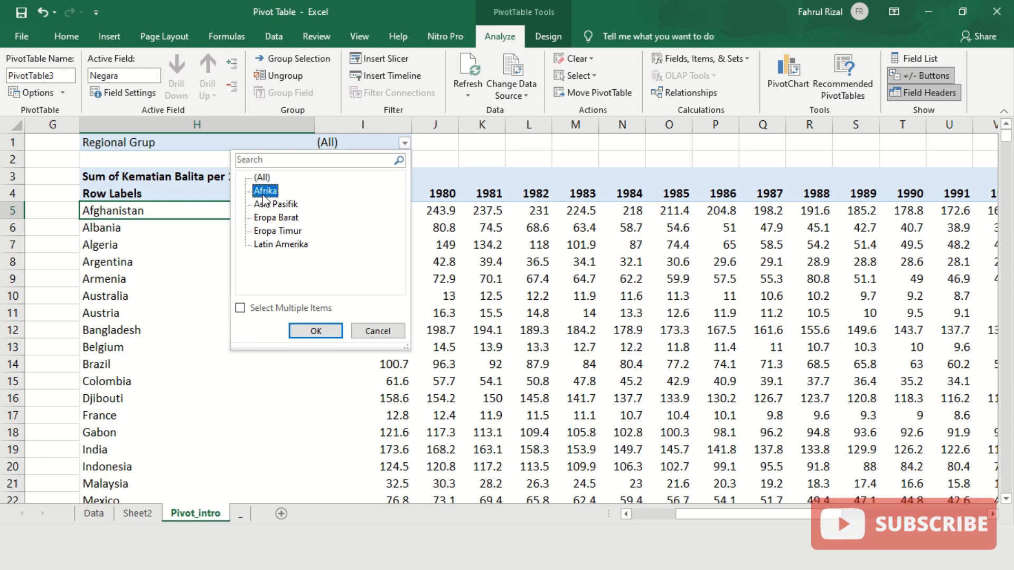
pyautogui.click(312, 336)
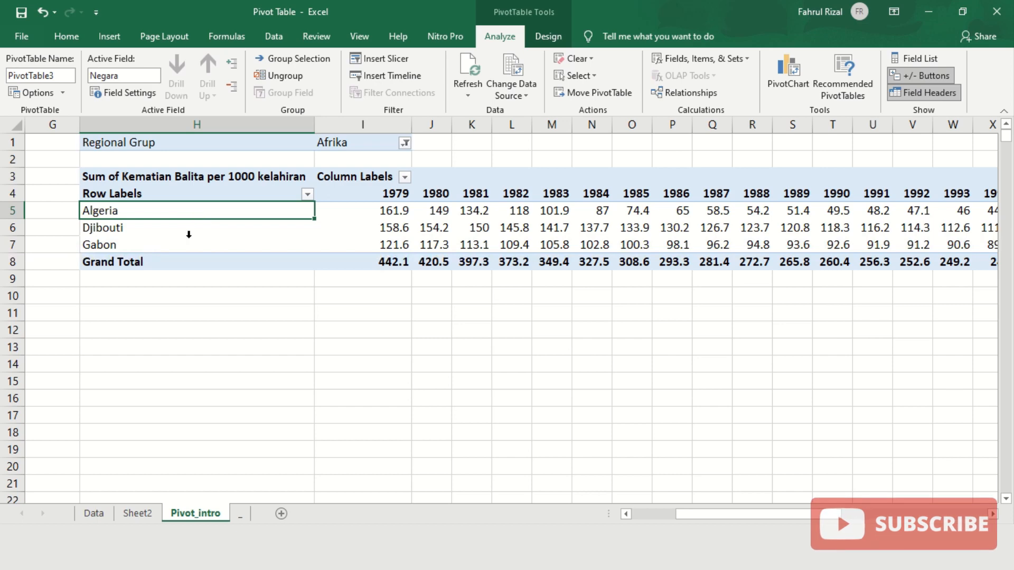
pyautogui.click(132, 262)
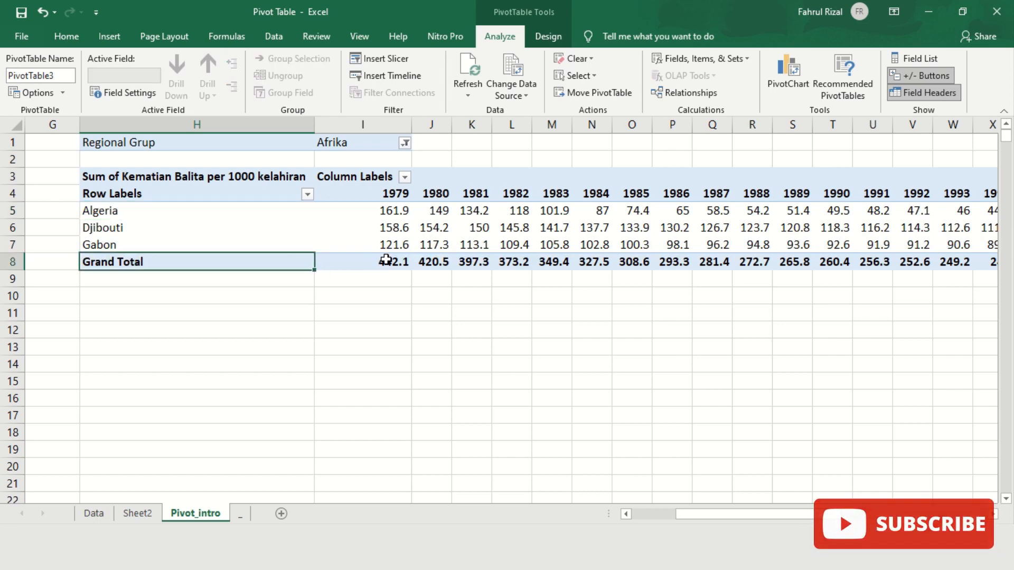
pyautogui.click(365, 258)
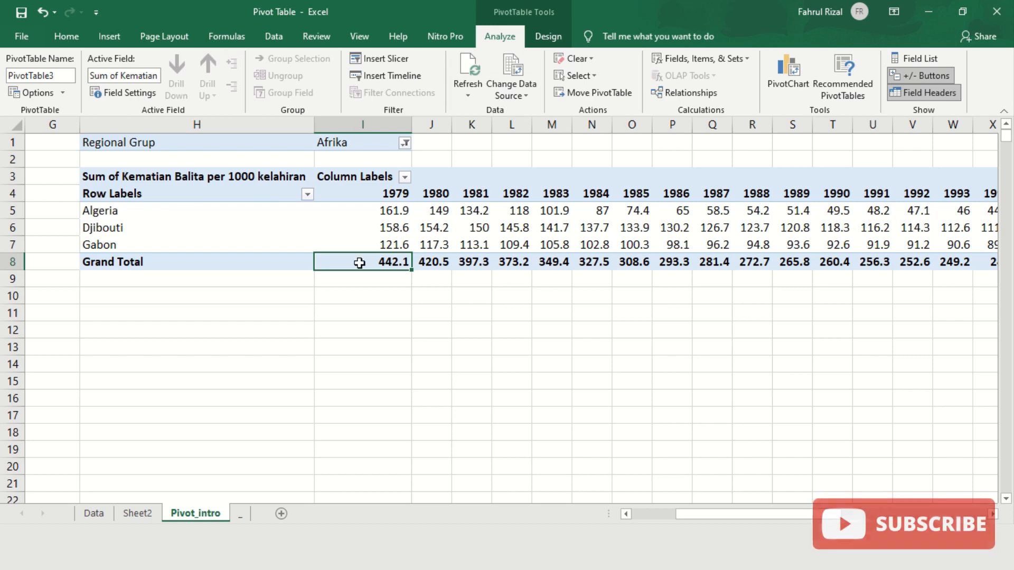
pyautogui.moveTo(360, 262)
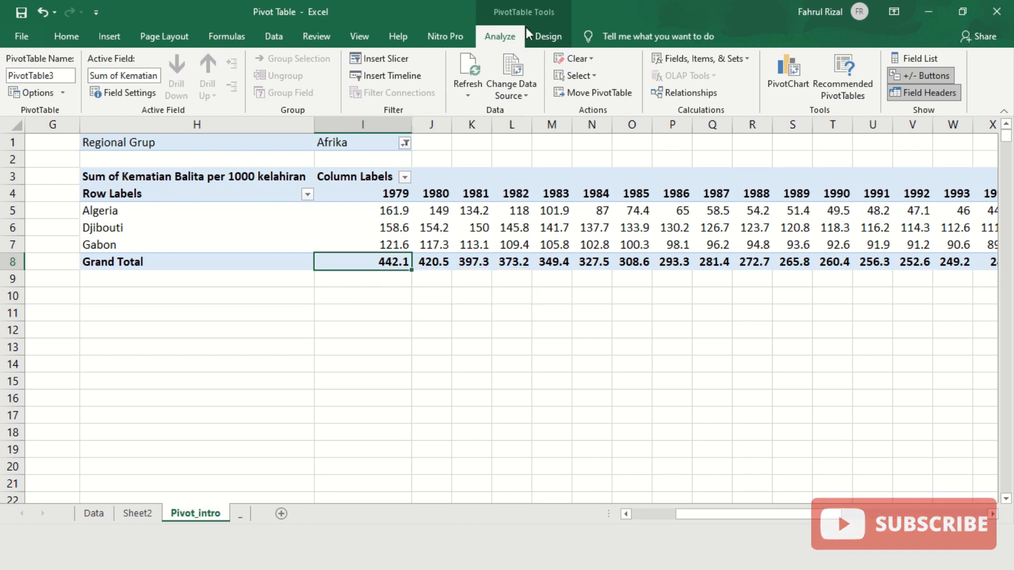
# - Set Grand Totals to Off for Rows and Columns from the PivotTable Design options
pyautogui.click(547, 38)
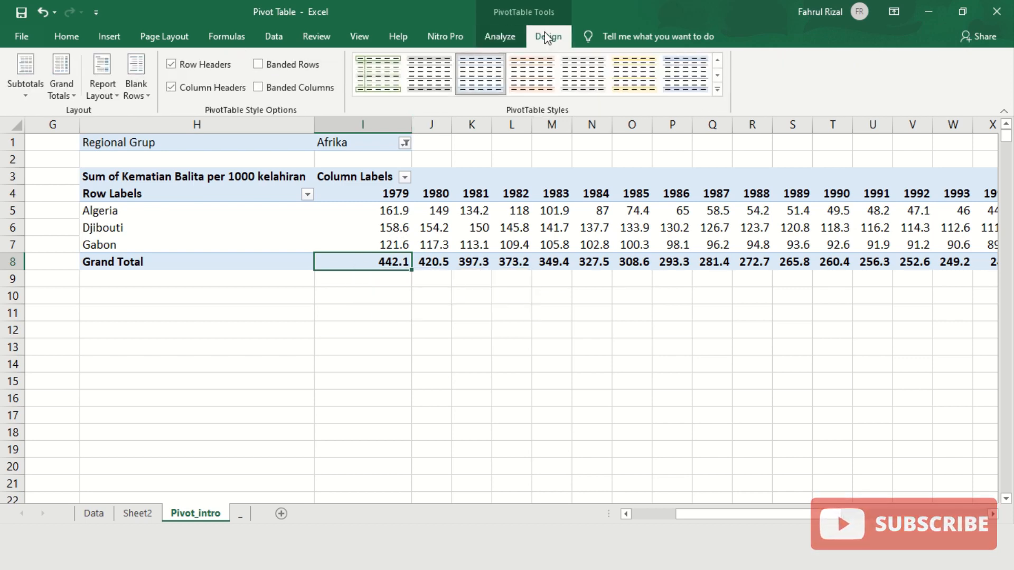
pyautogui.click(68, 97)
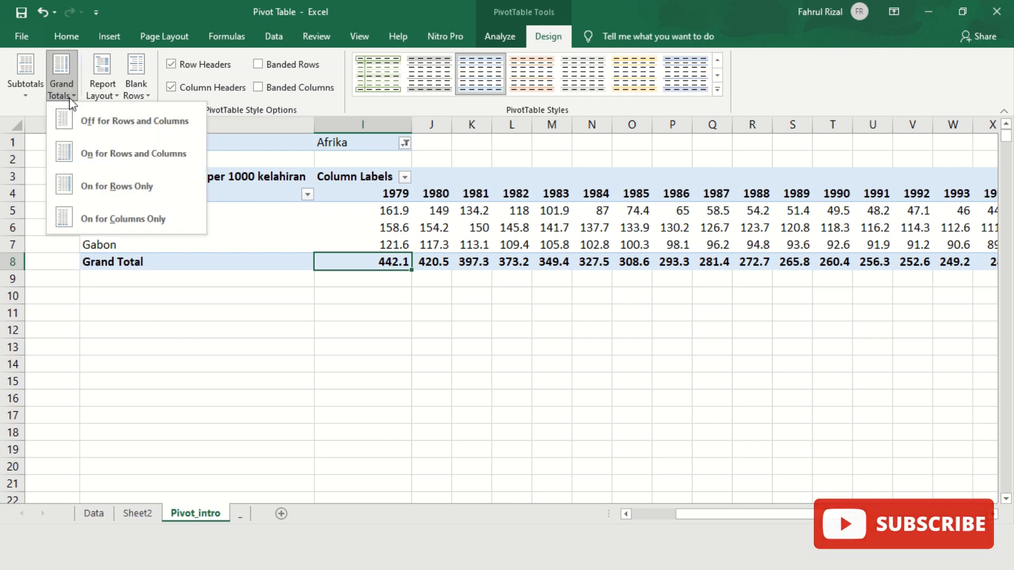
pyautogui.click(100, 122)
pyautogui.moveTo(717, 520); pyautogui.dragTo(839, 519)
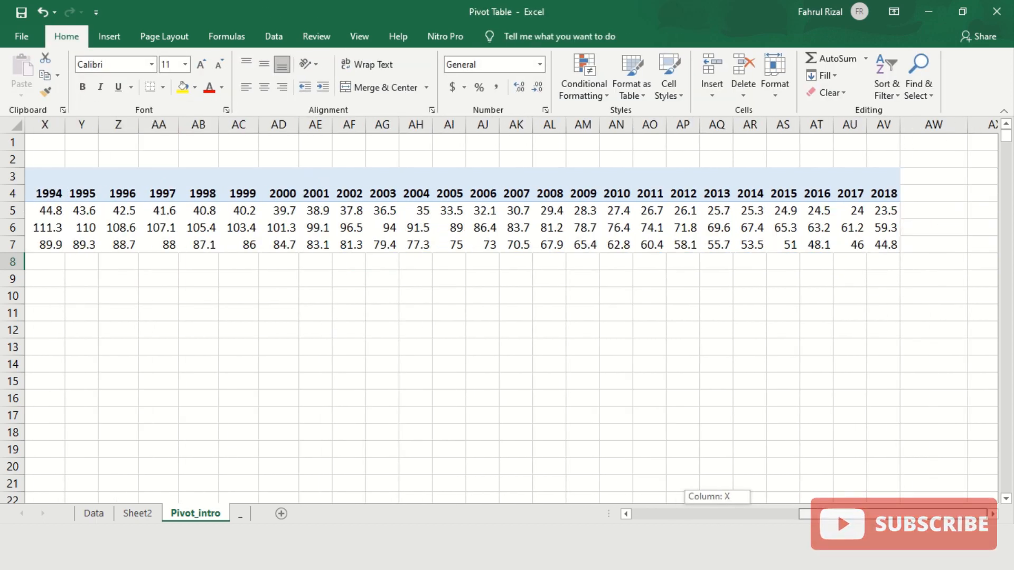
pyautogui.moveTo(855, 520); pyautogui.dragTo(718, 509)
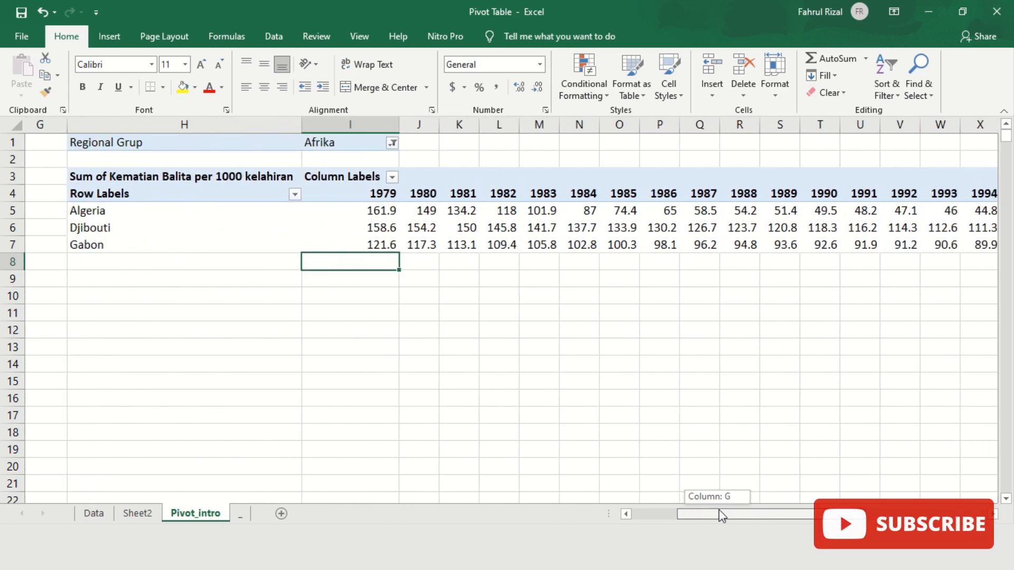
# - Filter the year columns to show only 2014, 2015, 2016, 2017 and 2018
pyautogui.click(405, 179)
pyautogui.click(257, 322)
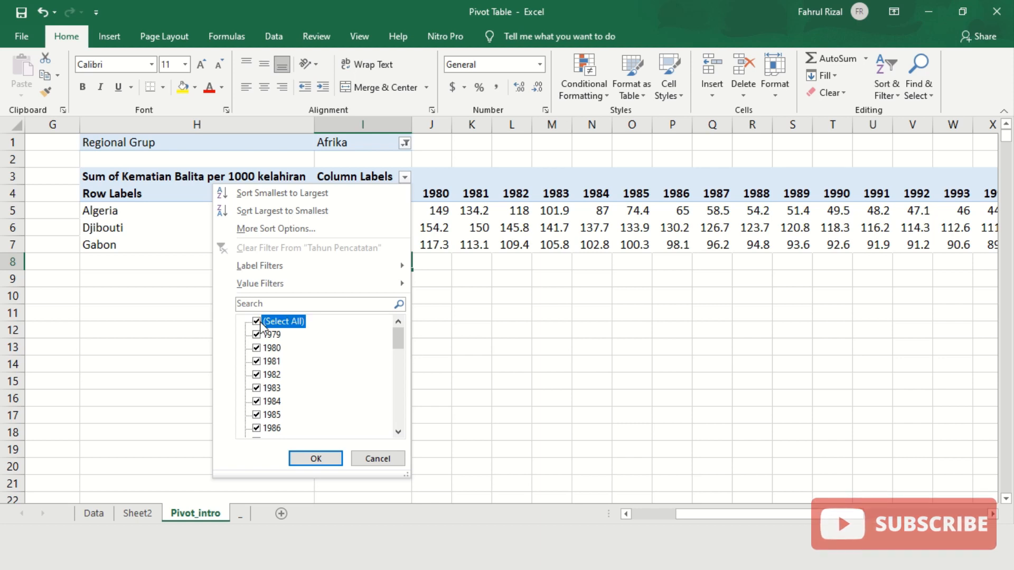
pyautogui.moveTo(398, 340); pyautogui.dragTo(407, 443)
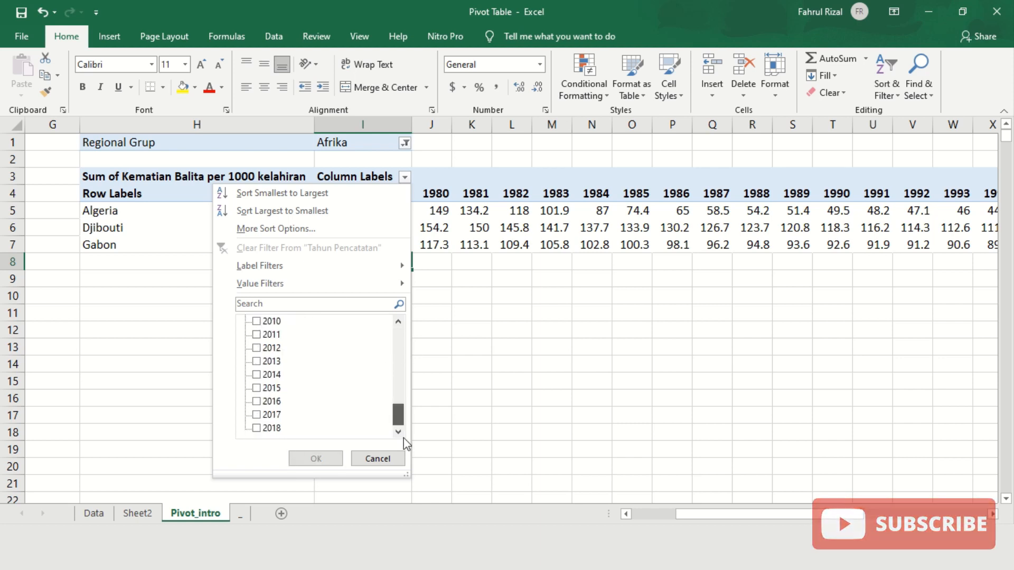
pyautogui.click(256, 429)
pyautogui.click(257, 414)
pyautogui.click(256, 401)
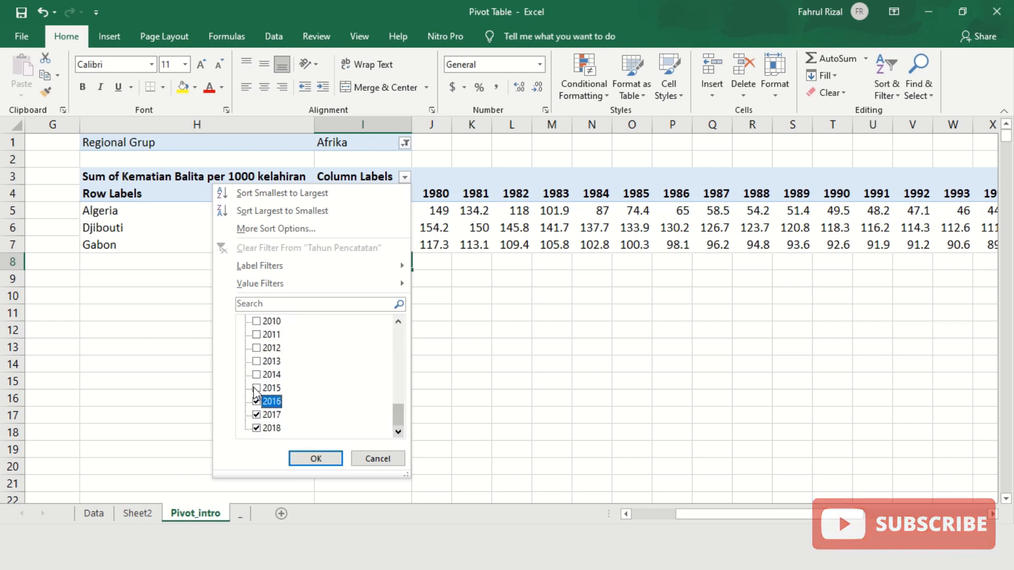
pyautogui.click(256, 388)
pyautogui.click(257, 375)
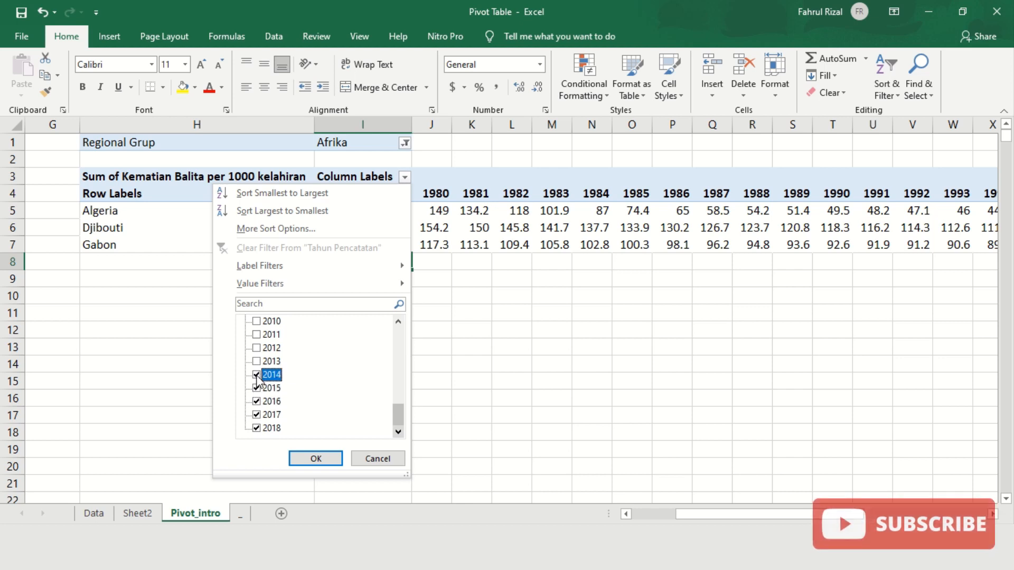
pyautogui.click(333, 458)
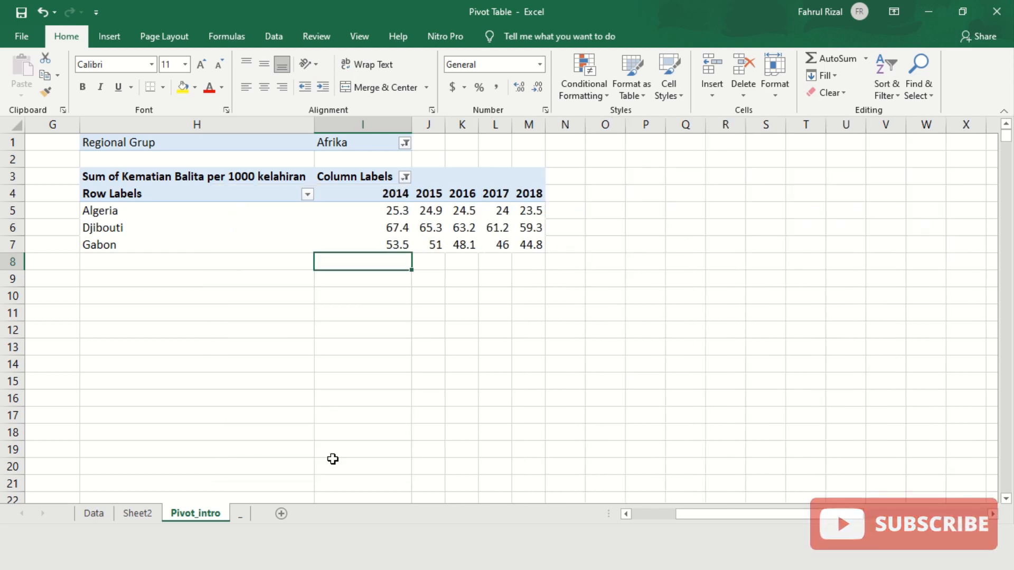
pyautogui.click(449, 310)
pyautogui.moveTo(727, 511); pyautogui.dragTo(726, 516)
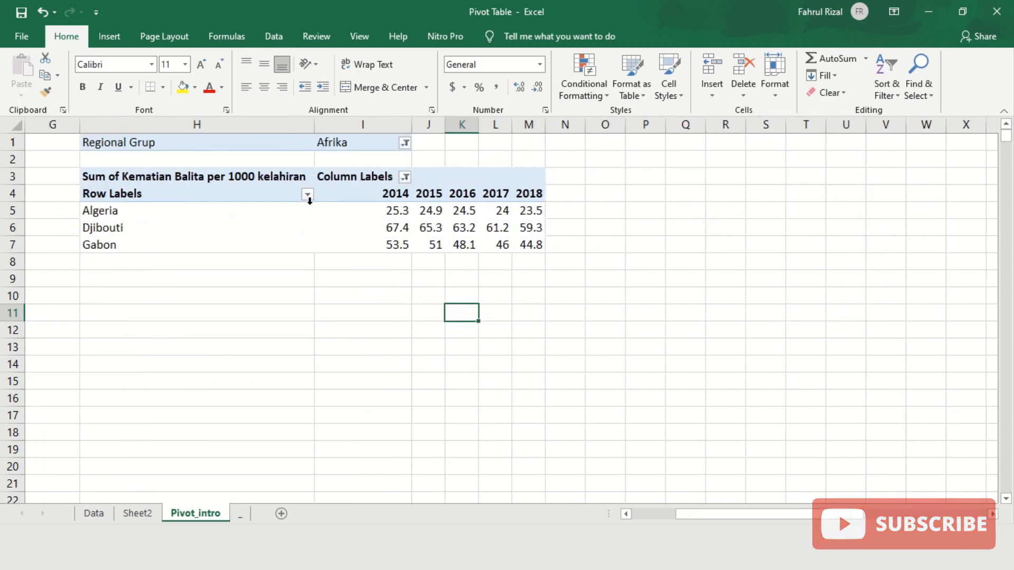
# - Filter the Regional Grup to Asia Pasifik, then to Eropa Barat
pyautogui.click(405, 145)
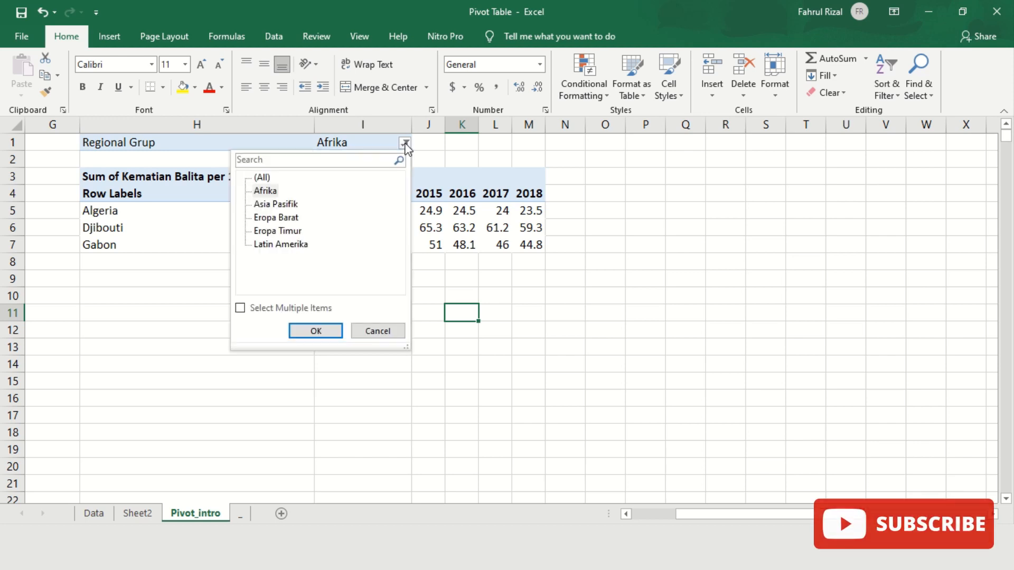
pyautogui.click(277, 205)
pyautogui.click(316, 332)
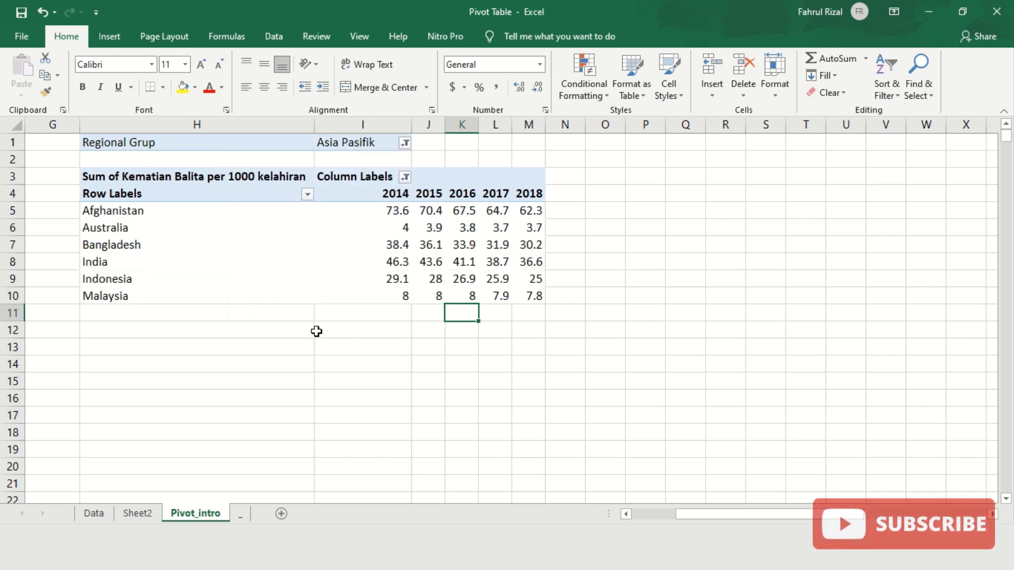
pyautogui.click(405, 143)
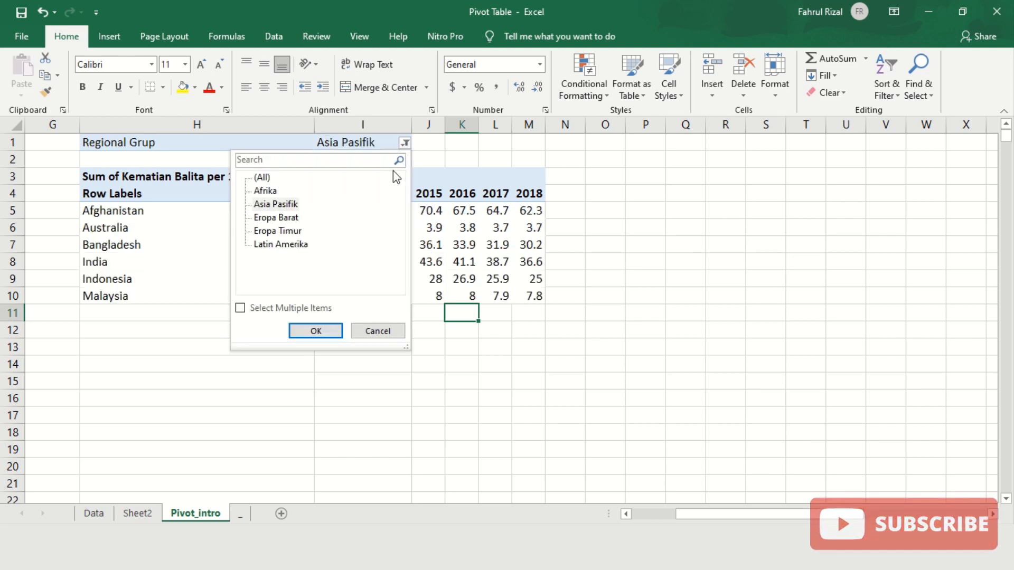
pyautogui.click(295, 217)
pyautogui.click(316, 331)
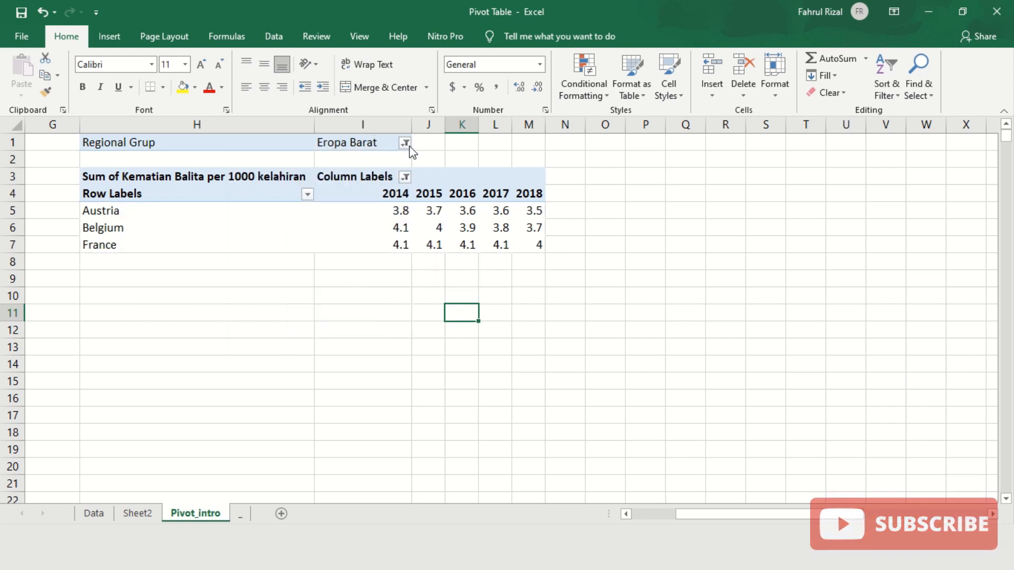
# - Filter the Regional Grup to Eropa Timur, then settle on Latin Amerika
pyautogui.click(405, 144)
pyautogui.click(278, 231)
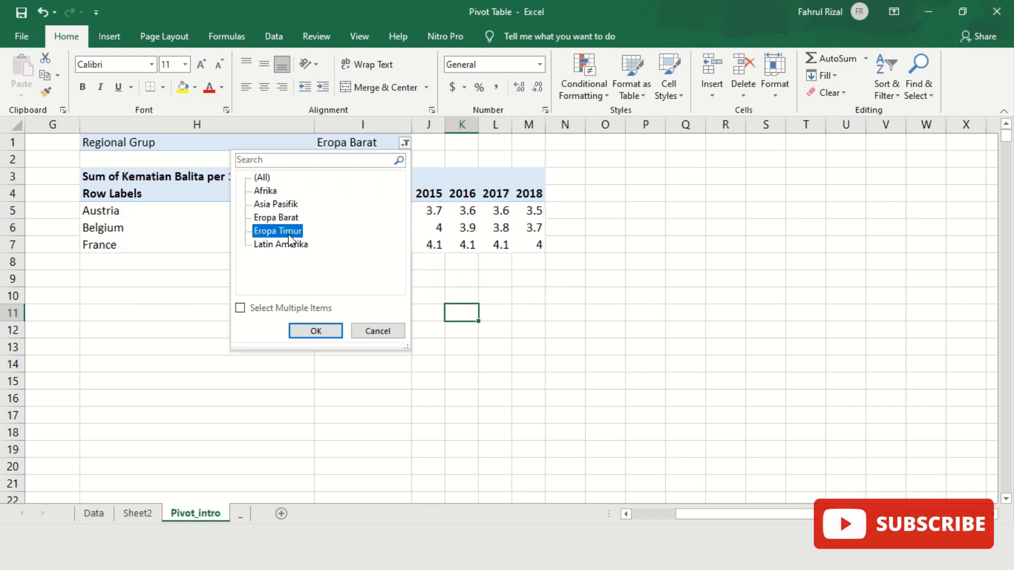
pyautogui.click(315, 331)
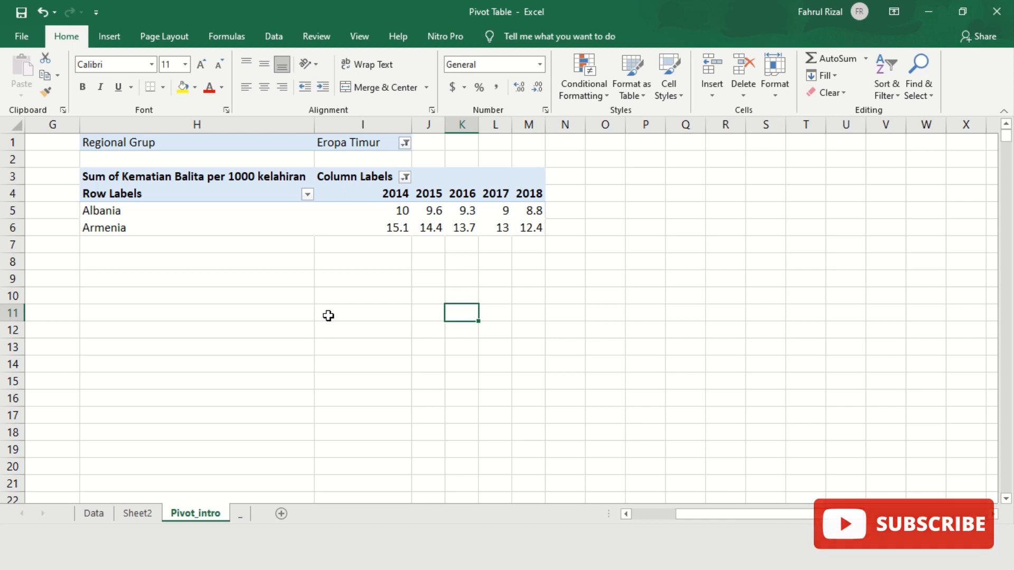
pyautogui.click(405, 144)
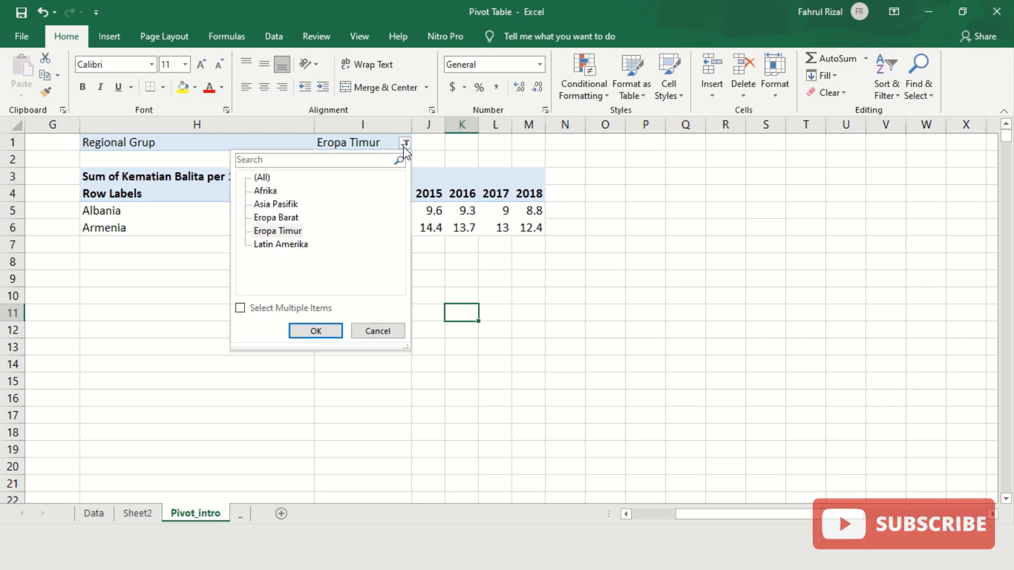
pyautogui.click(269, 245)
pyautogui.click(298, 329)
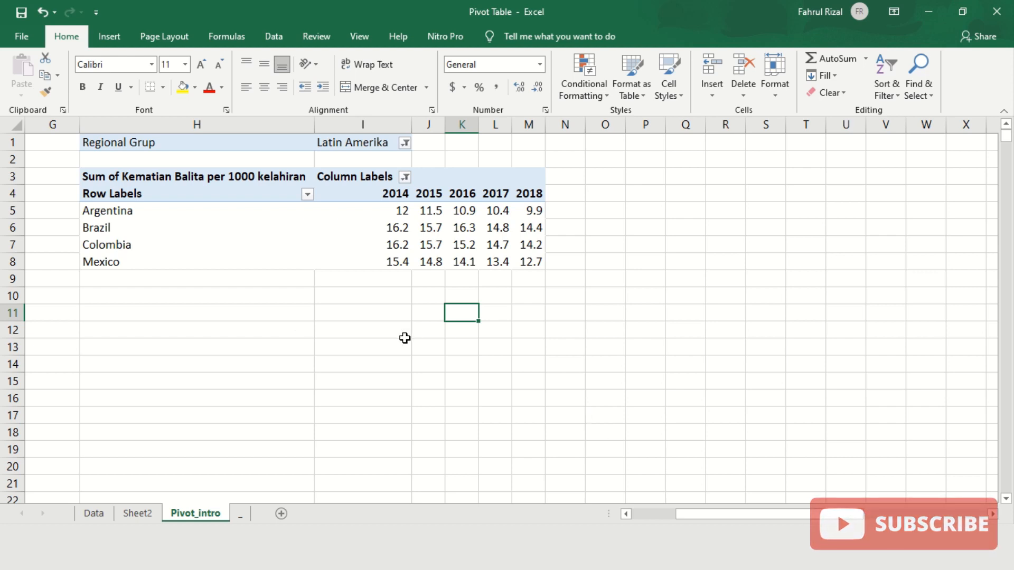
pyautogui.click(178, 227)
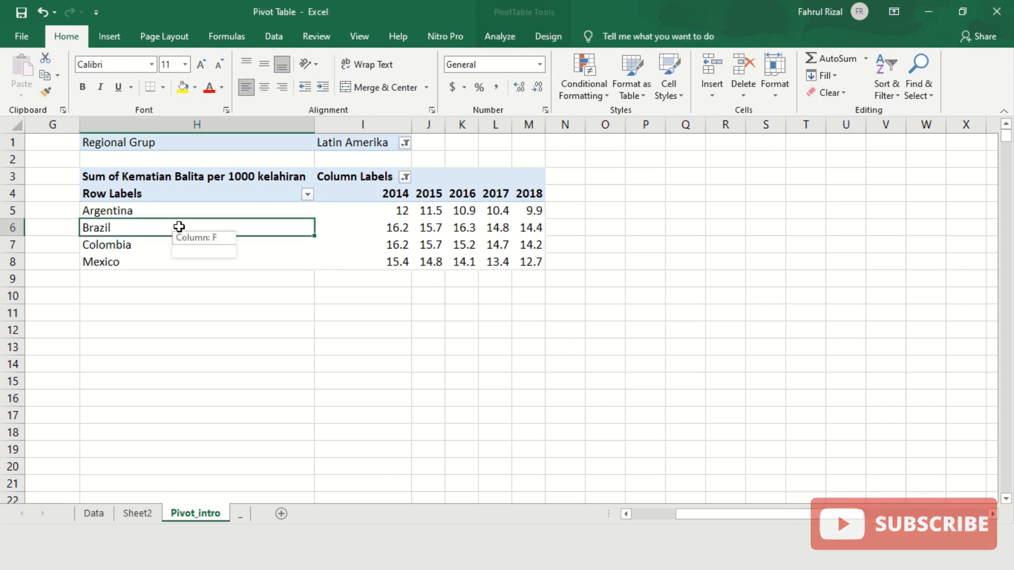
# - Select the Sum of Kematian Balita header and show the PivotTable Fields list from PivotTable Analyze
pyautogui.click(499, 35)
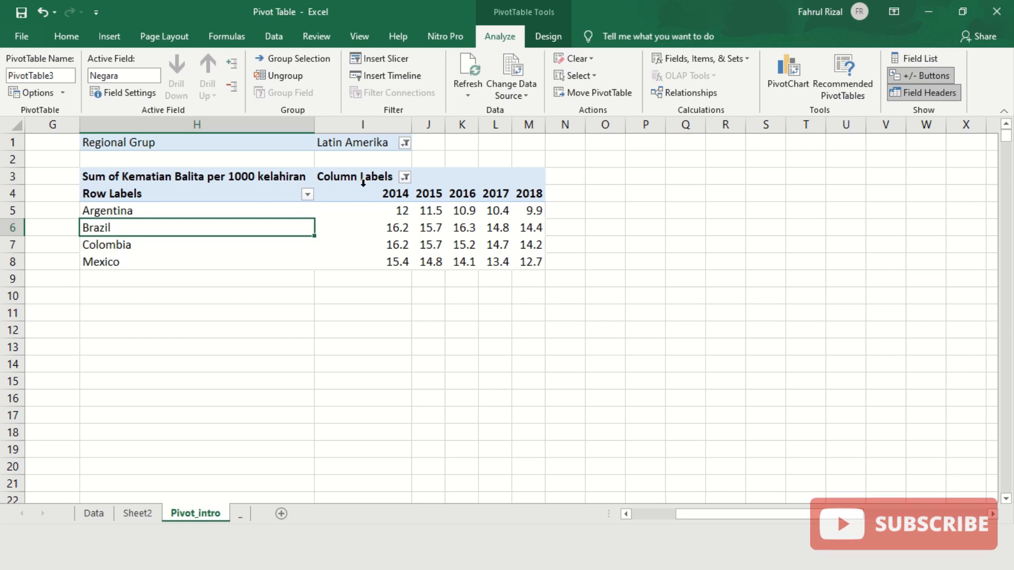
pyautogui.click(96, 176)
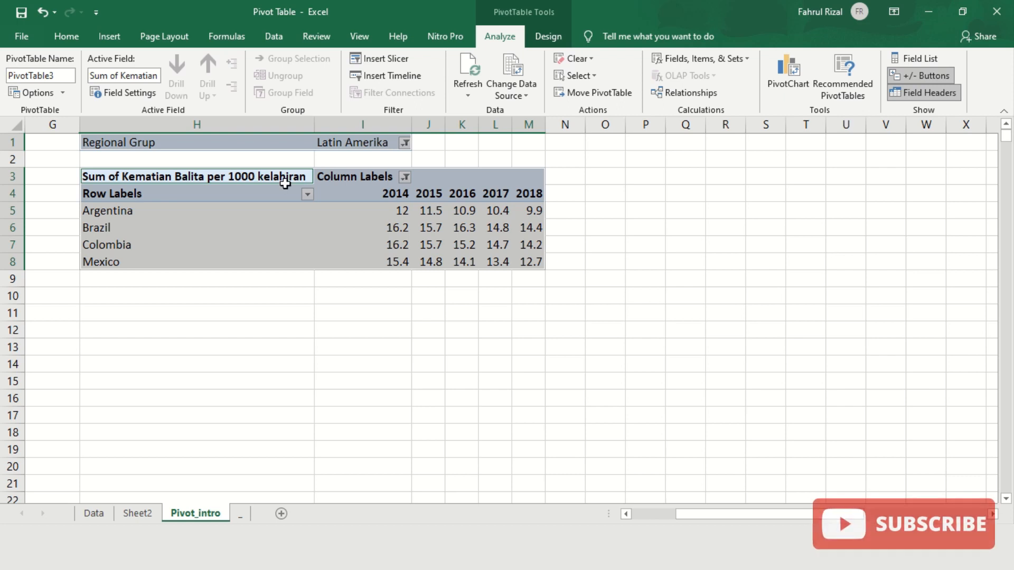
pyautogui.click(910, 58)
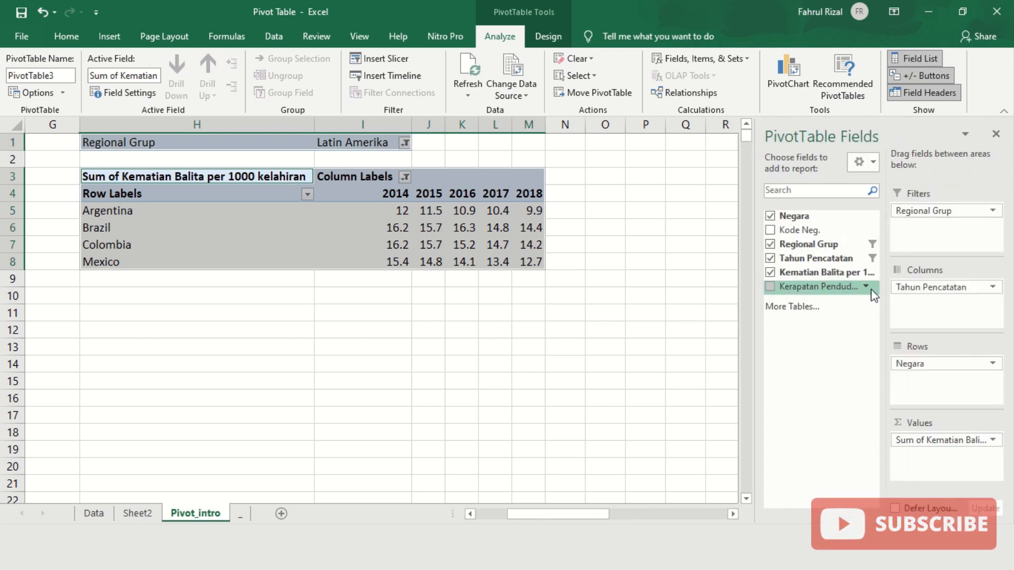
# - Replace Kematian Balita with Kerapatan Penduduk (jiwa per km2) in Values and hide the field list
pyautogui.click(771, 273)
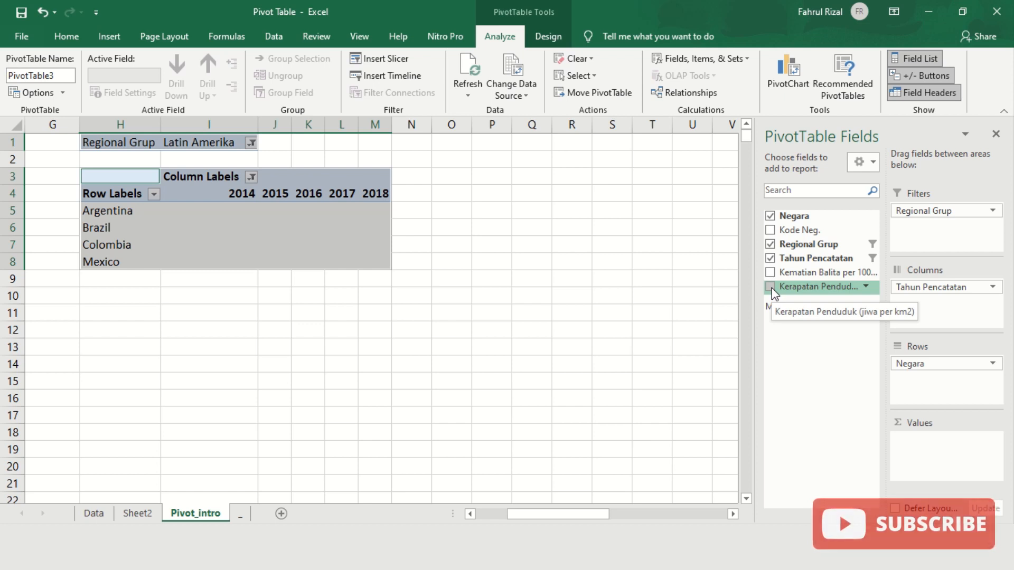
pyautogui.click(771, 286)
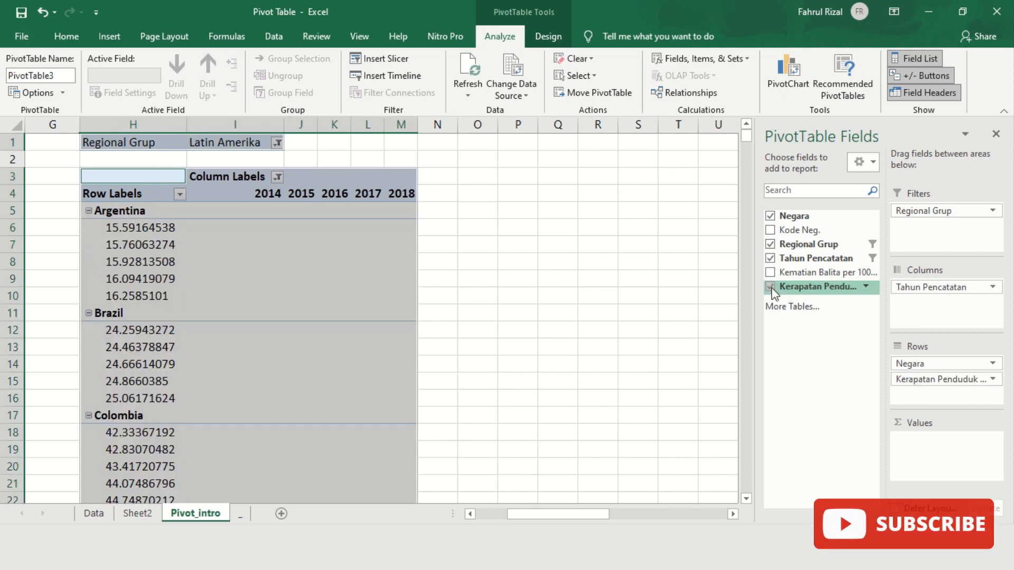
pyautogui.click(923, 383)
pyautogui.moveTo(922, 380); pyautogui.dragTo(943, 442)
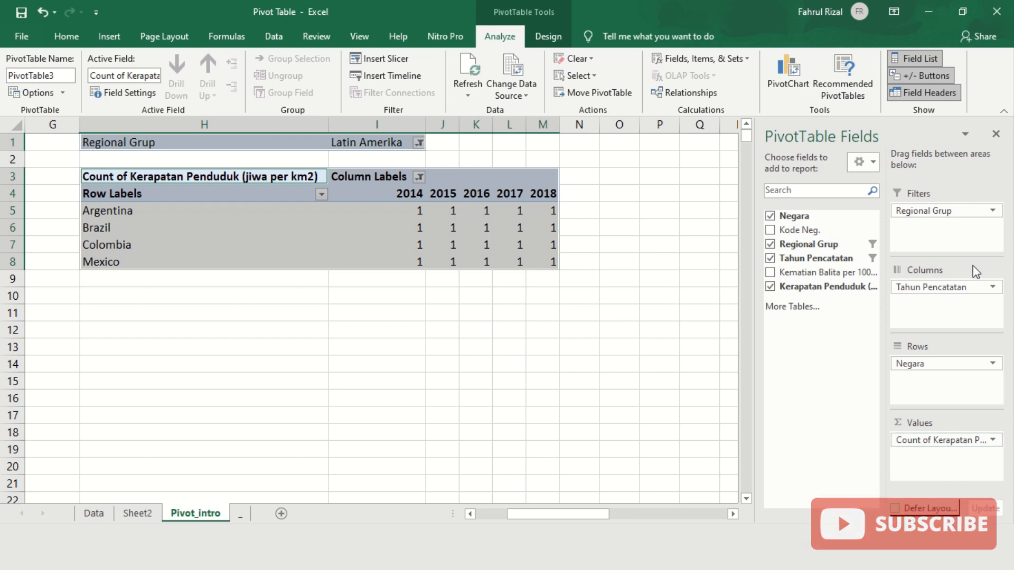
pyautogui.click(919, 57)
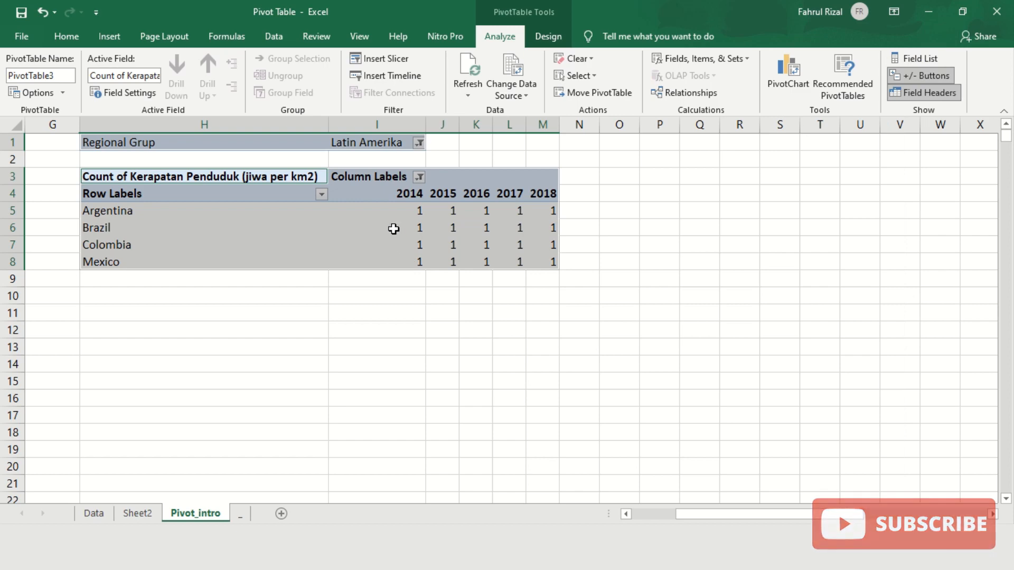
pyautogui.click(402, 291)
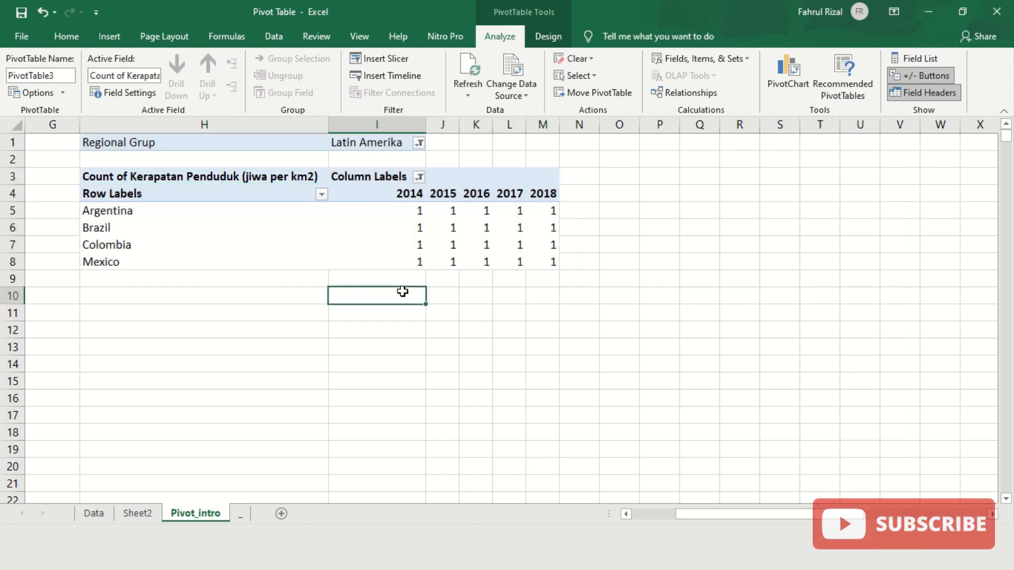
pyautogui.click(393, 213)
pyautogui.click(443, 213)
pyautogui.click(483, 211)
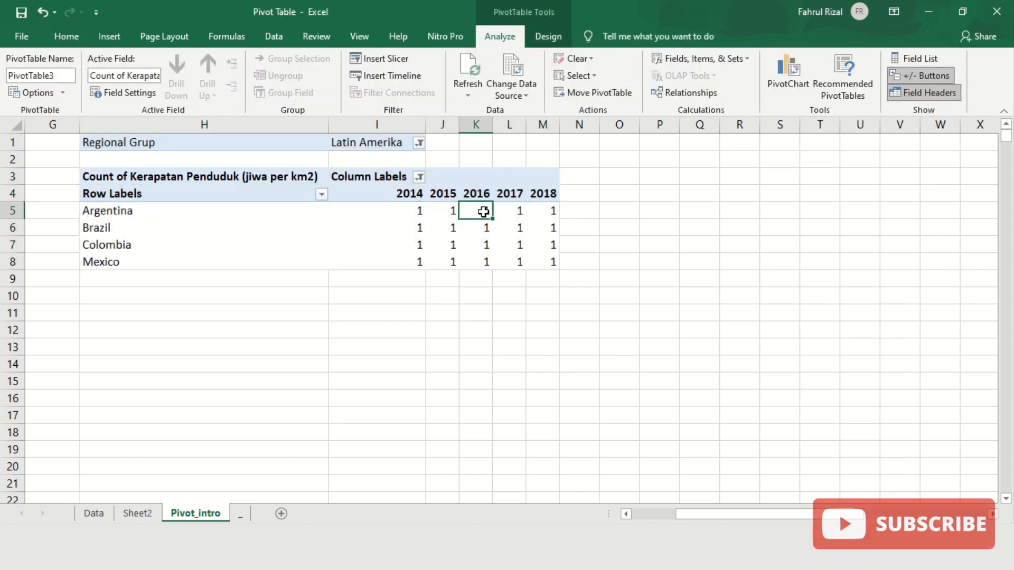
pyautogui.click(381, 209)
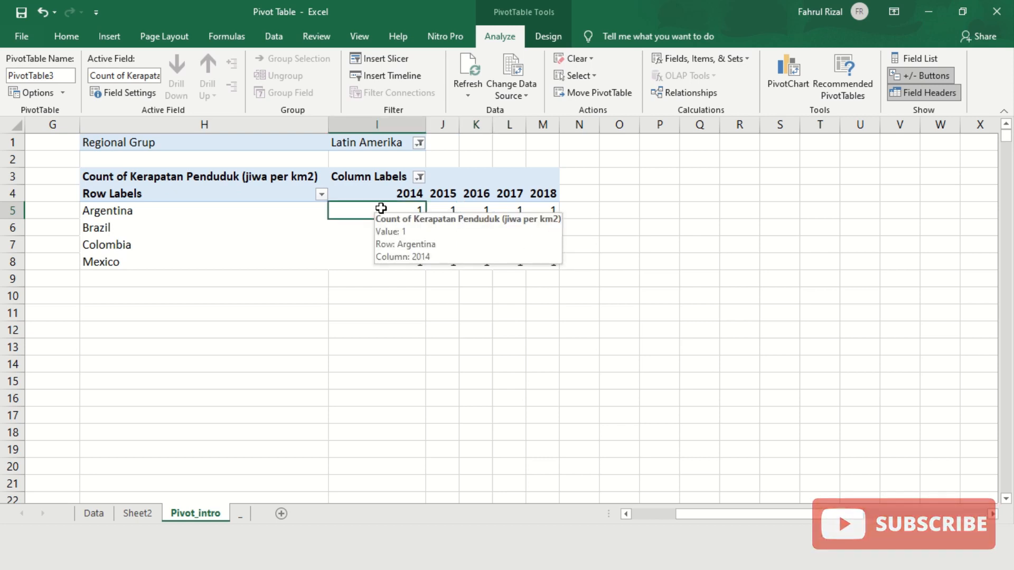
pyautogui.moveTo(757, 515); pyautogui.dragTo(728, 520)
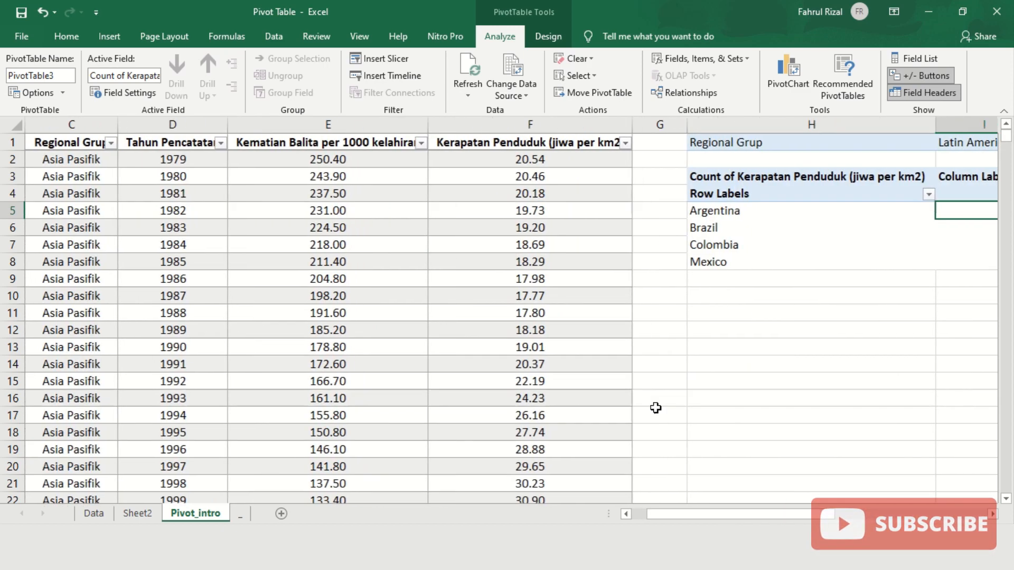
pyautogui.click(505, 161)
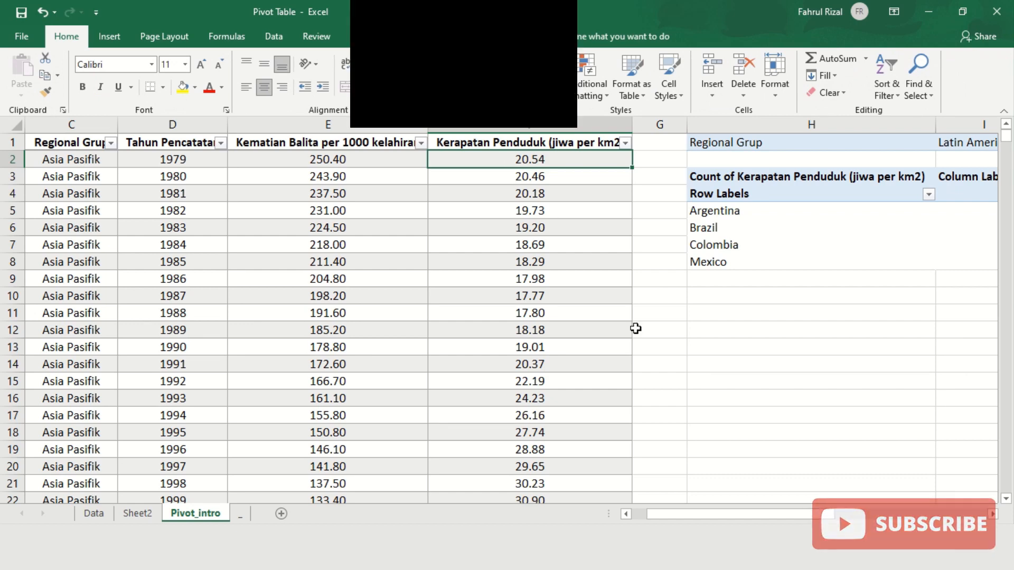
pyautogui.moveTo(721, 512); pyautogui.dragTo(741, 523)
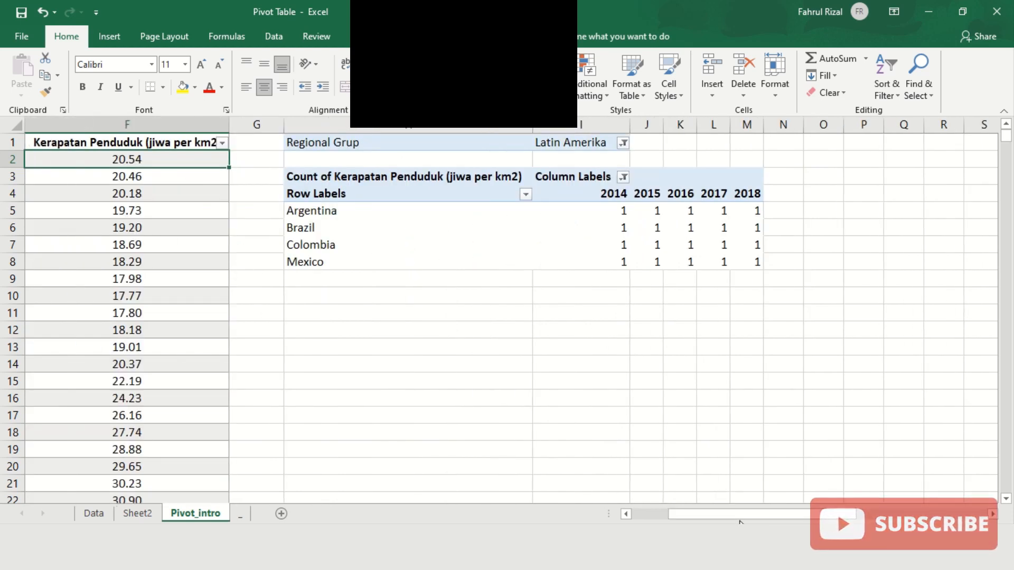
pyautogui.click(593, 214)
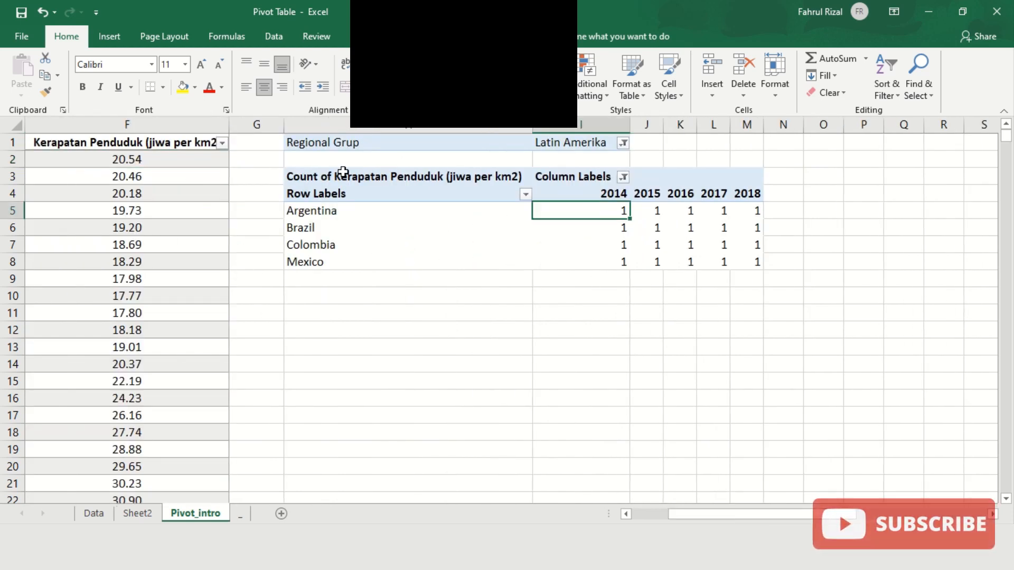
pyautogui.click(300, 177)
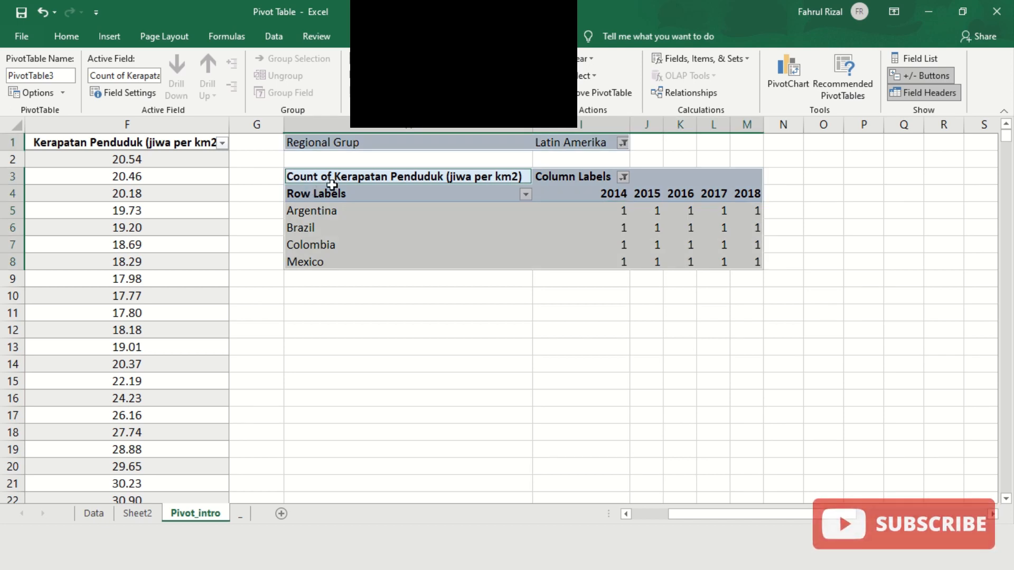
pyautogui.click(64, 94)
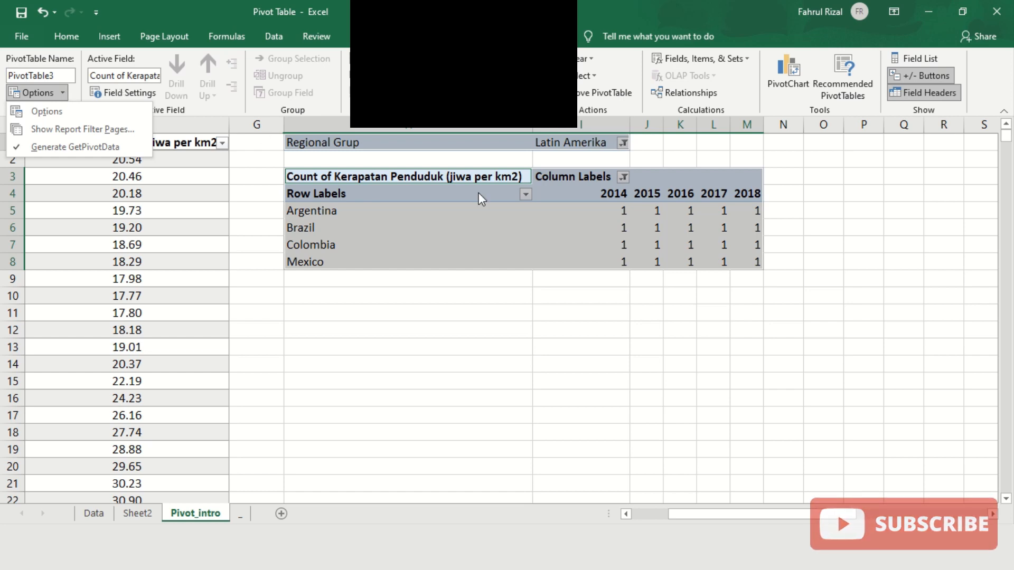
pyautogui.click(660, 310)
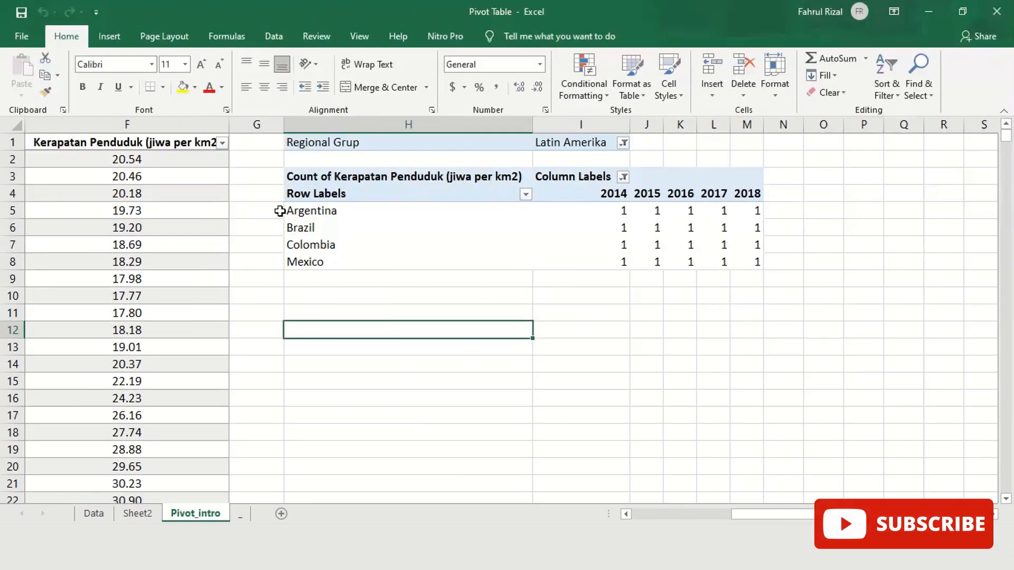
# - Change the Kerapatan Penduduk value field's summary from Count to Sum in Field Settings
pyautogui.click(588, 213)
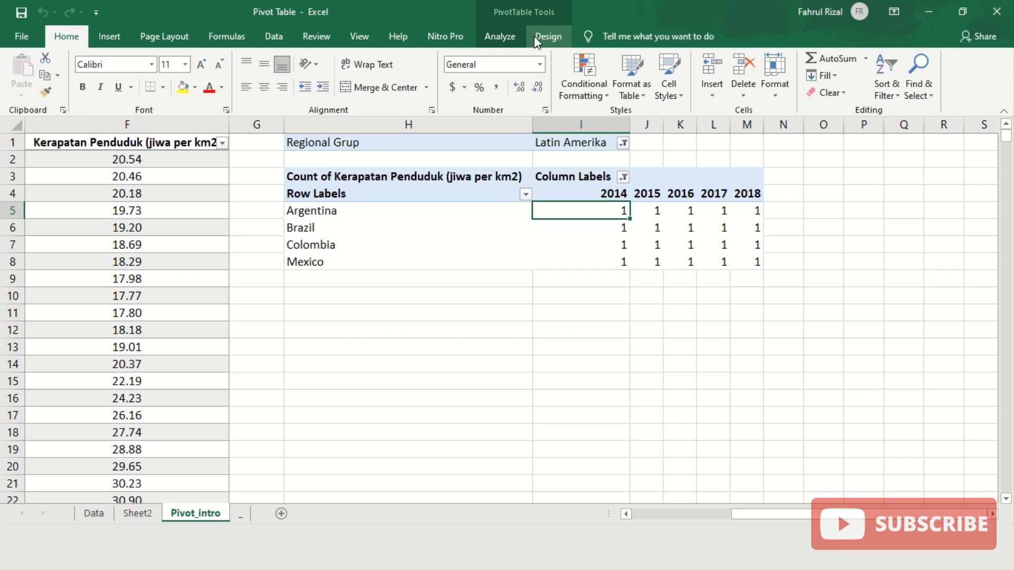
pyautogui.click(505, 37)
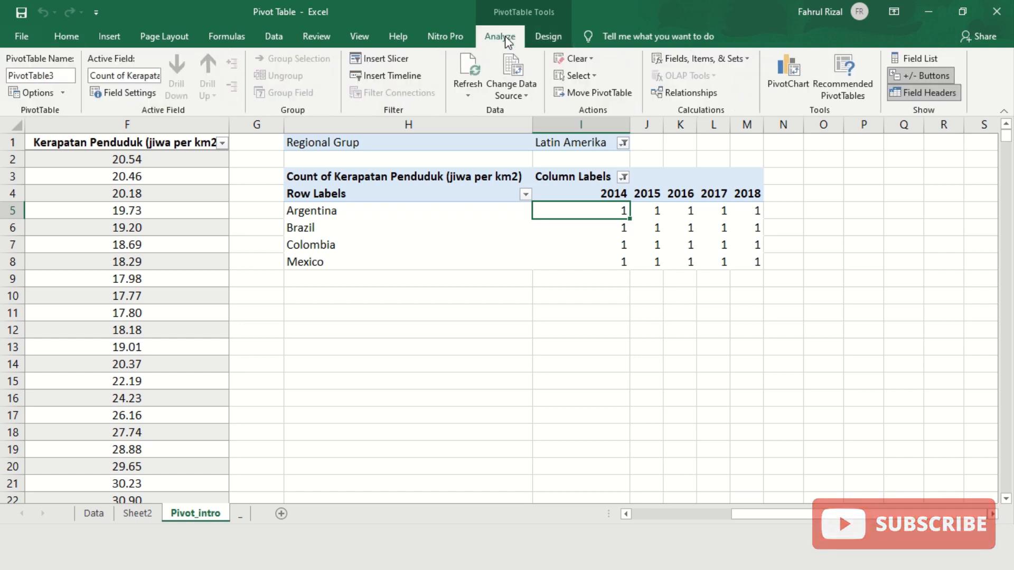
pyautogui.click(126, 93)
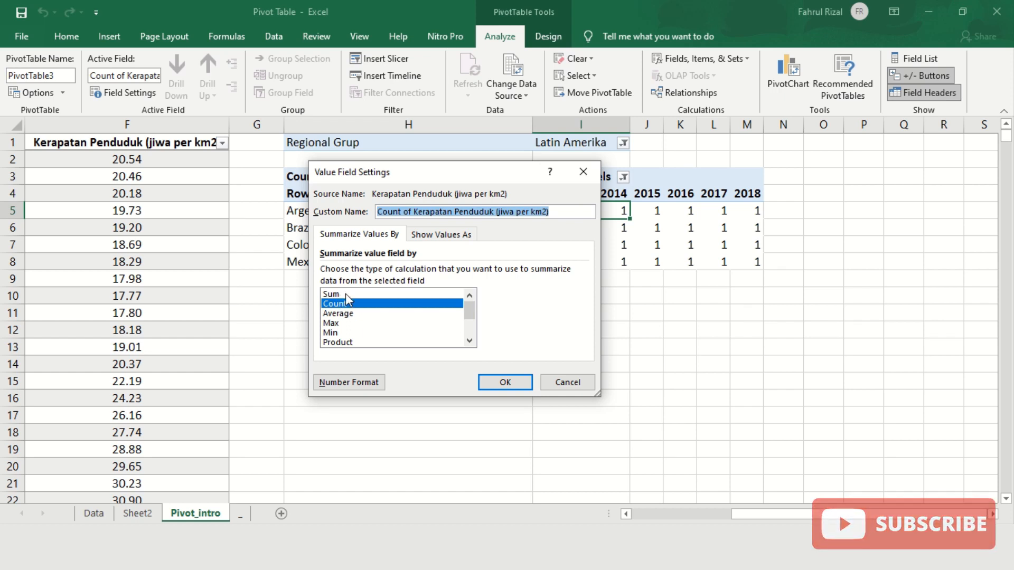
pyautogui.click(345, 294)
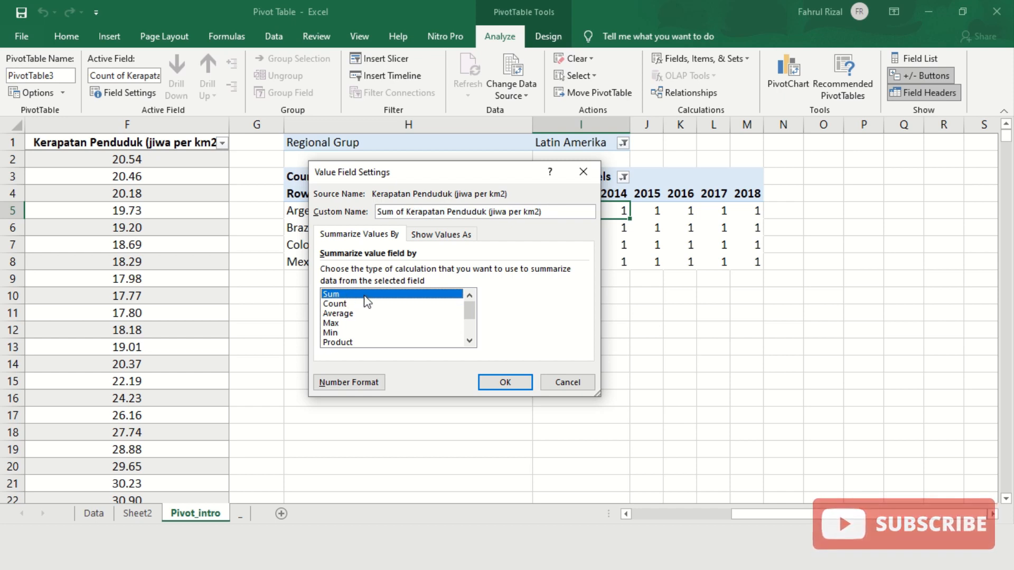
pyautogui.click(520, 385)
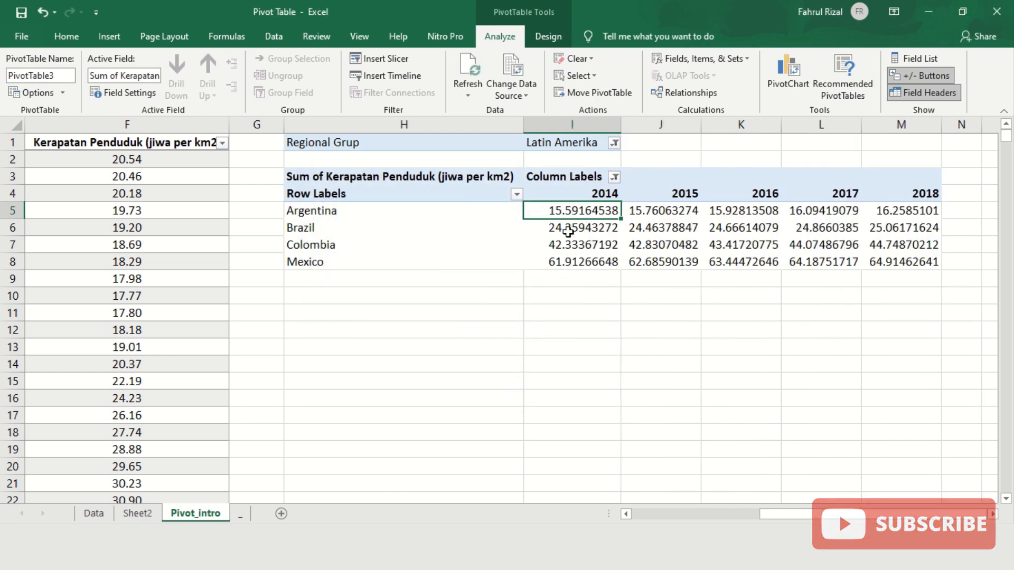
pyautogui.moveTo(573, 211)
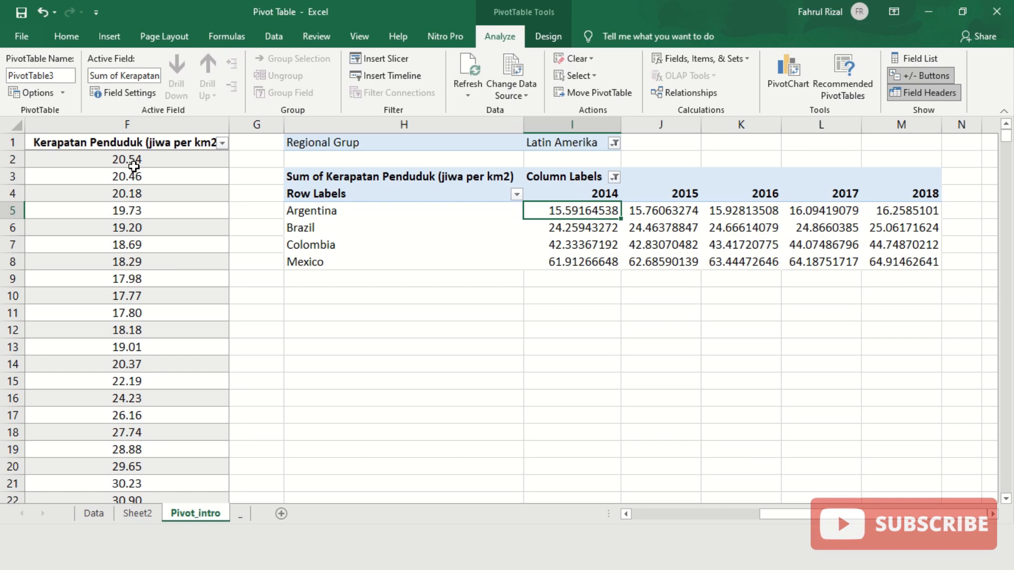
pyautogui.moveTo(770, 514)
pyautogui.mouseDown()
pyautogui.moveTo(696, 510)
pyautogui.moveTo(769, 518)
pyautogui.mouseUp()
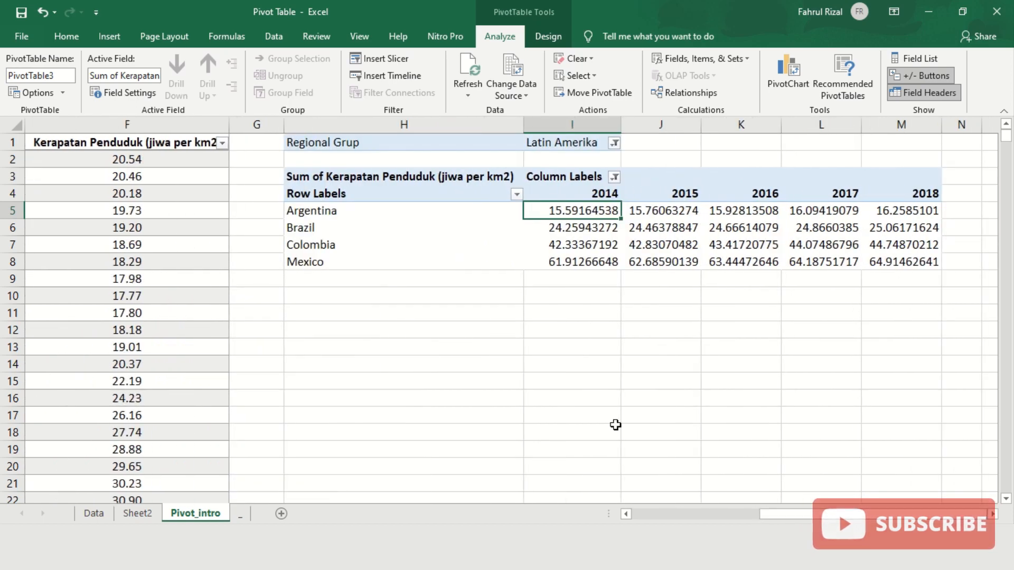
pyautogui.click(179, 160)
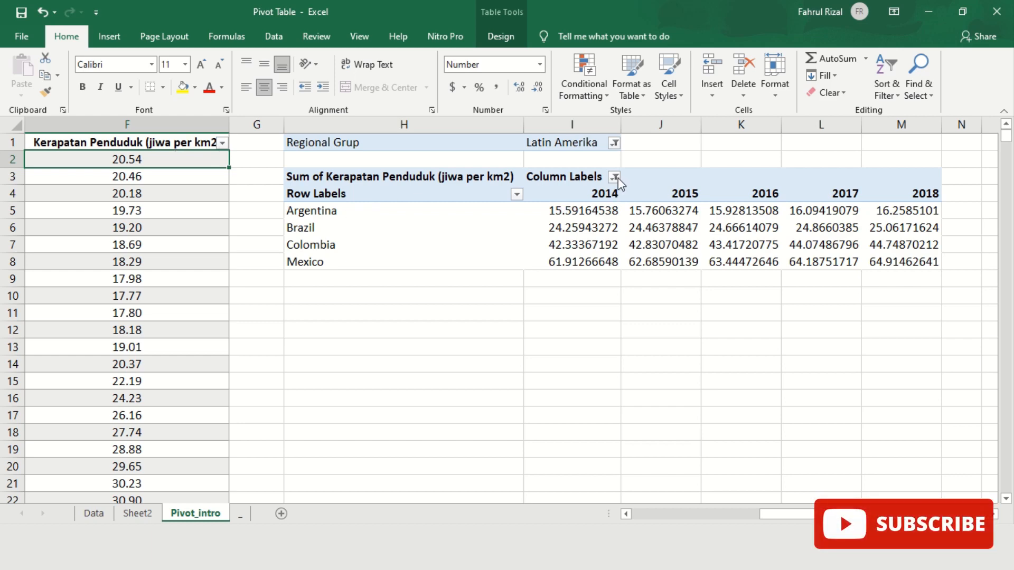
# - Set the Regional Grup filter to Asia Pasifik
pyautogui.click(614, 142)
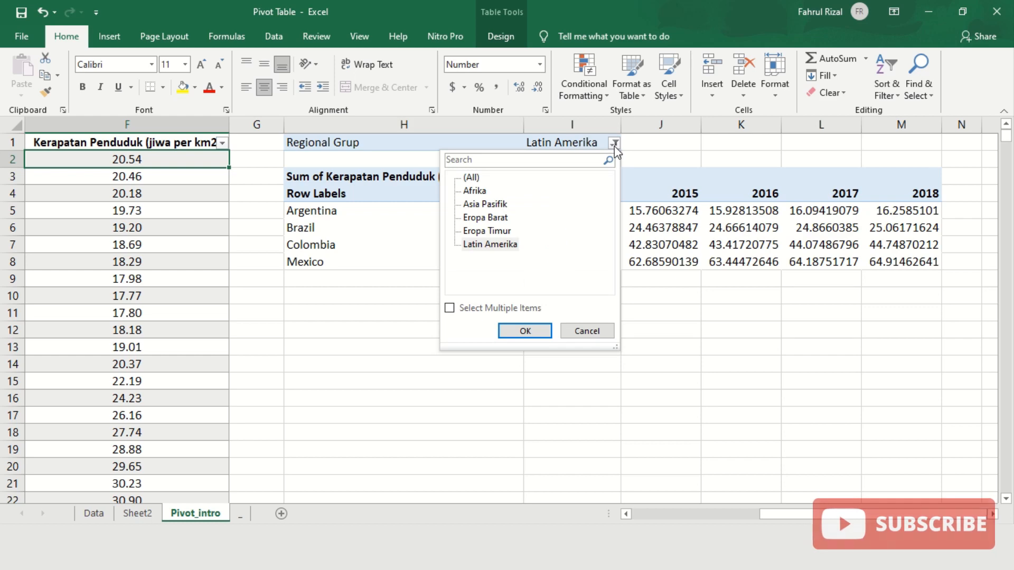
pyautogui.click(486, 205)
pyautogui.click(525, 331)
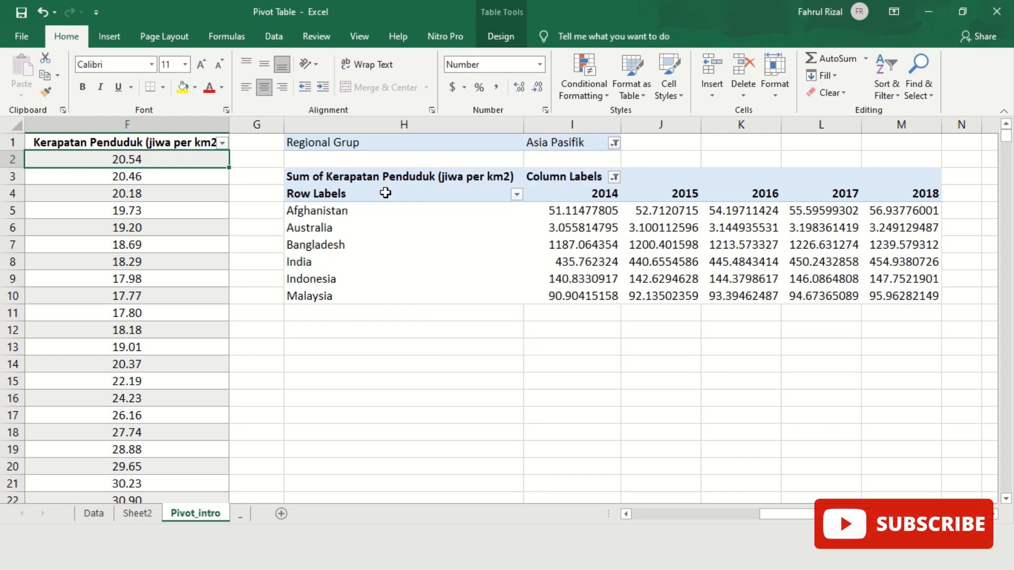
# - Add 1979 to the year column labels alongside 2014–2018, then select Afghanistan's 1979 value
pyautogui.click(614, 178)
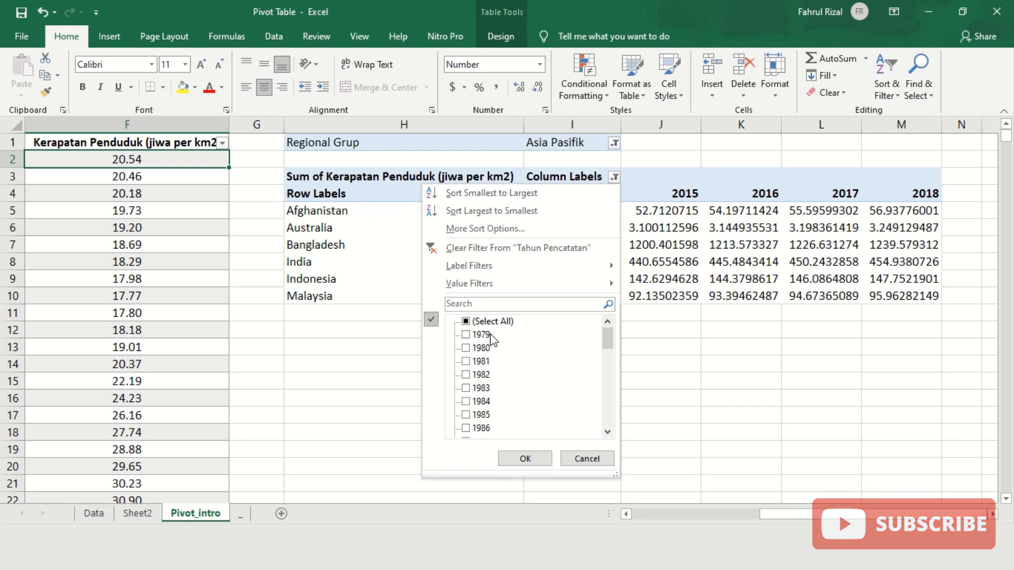
pyautogui.click(466, 335)
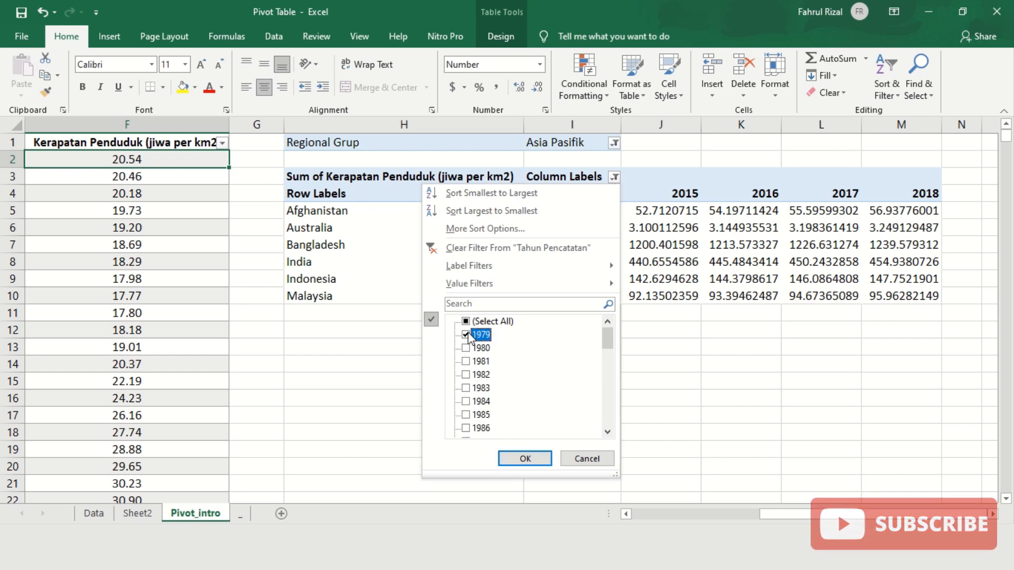
pyautogui.click(526, 458)
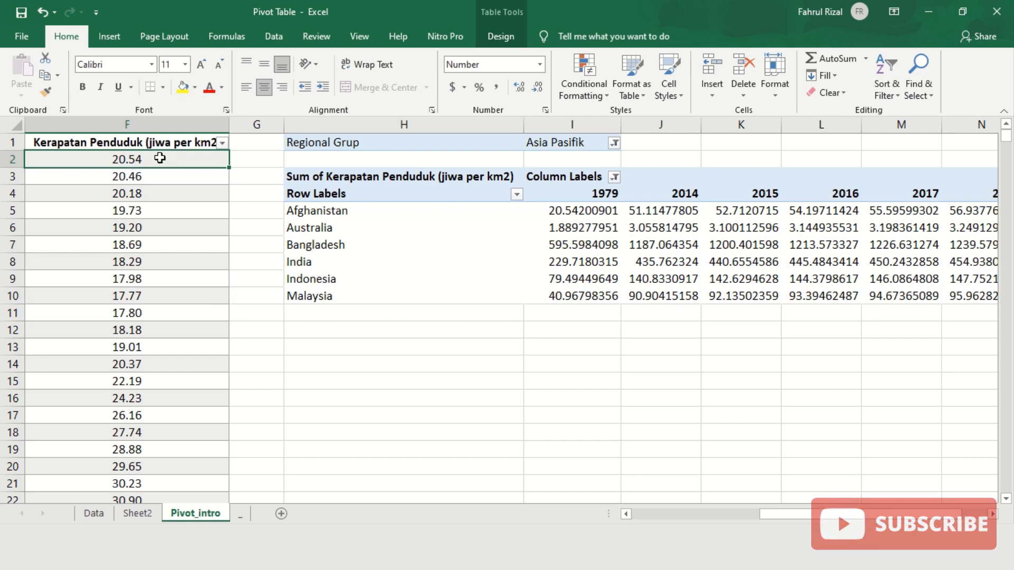
pyautogui.click(562, 208)
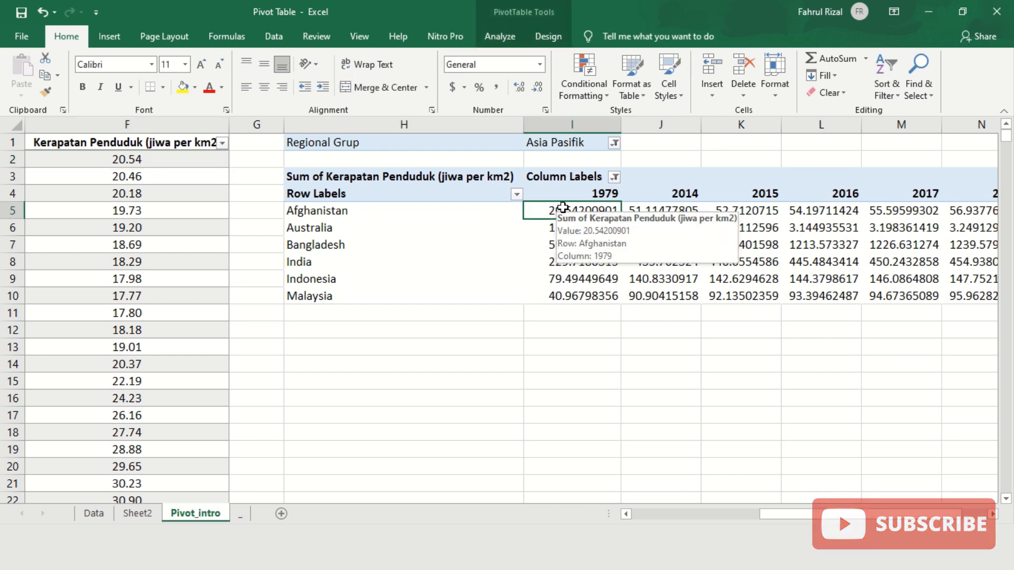
pyautogui.click(499, 36)
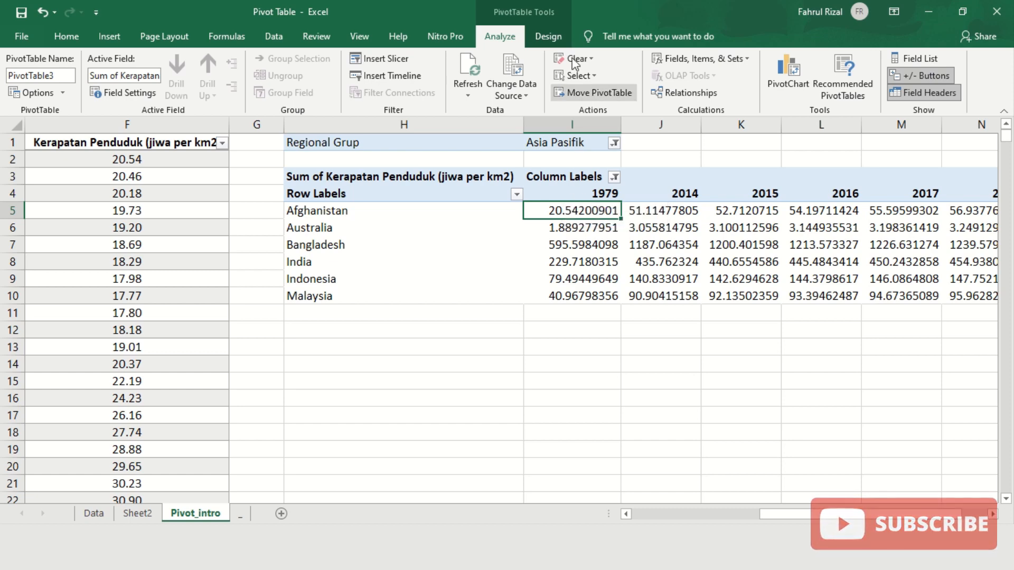
pyautogui.click(559, 37)
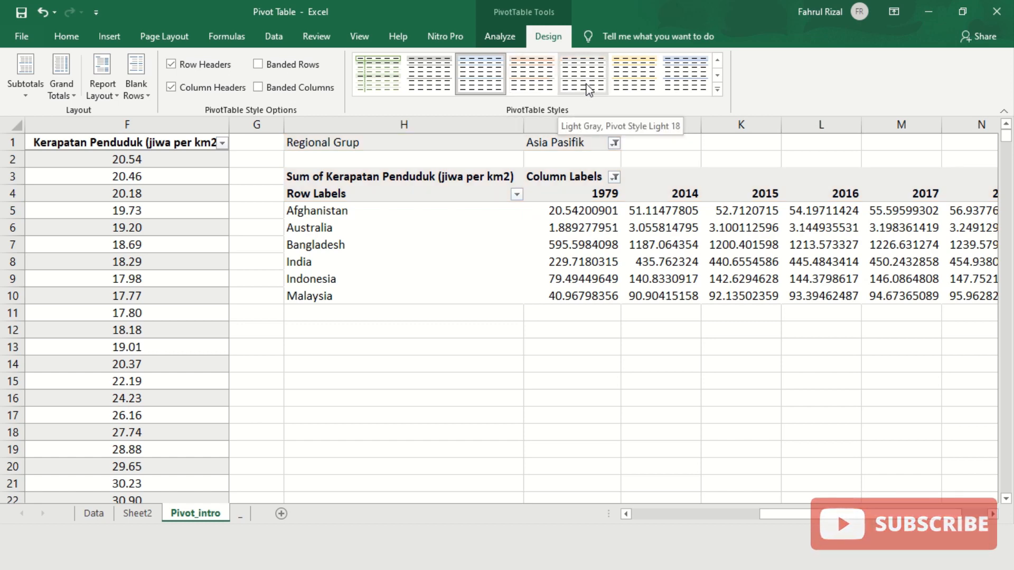
pyautogui.click(509, 36)
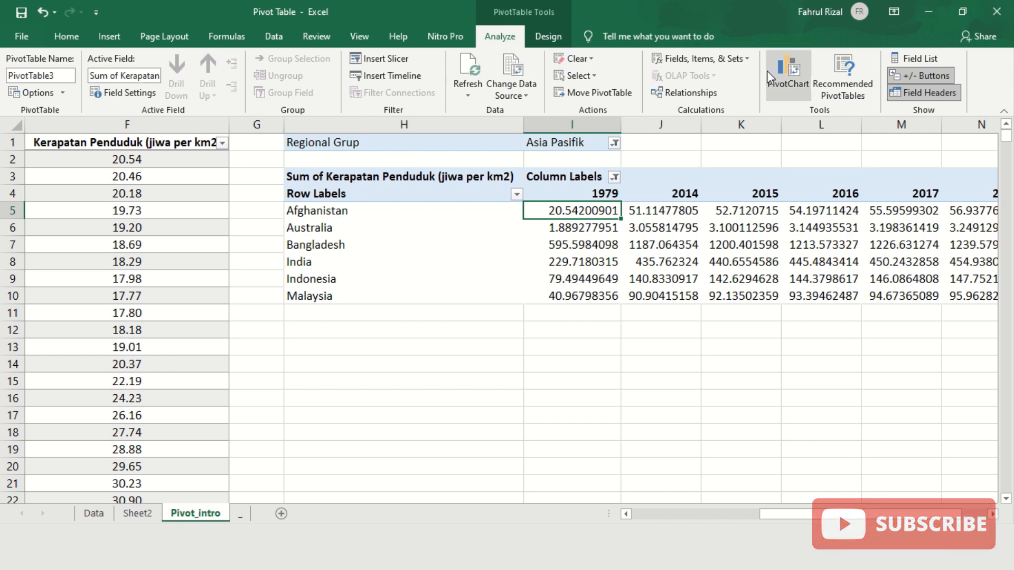
pyautogui.click(333, 312)
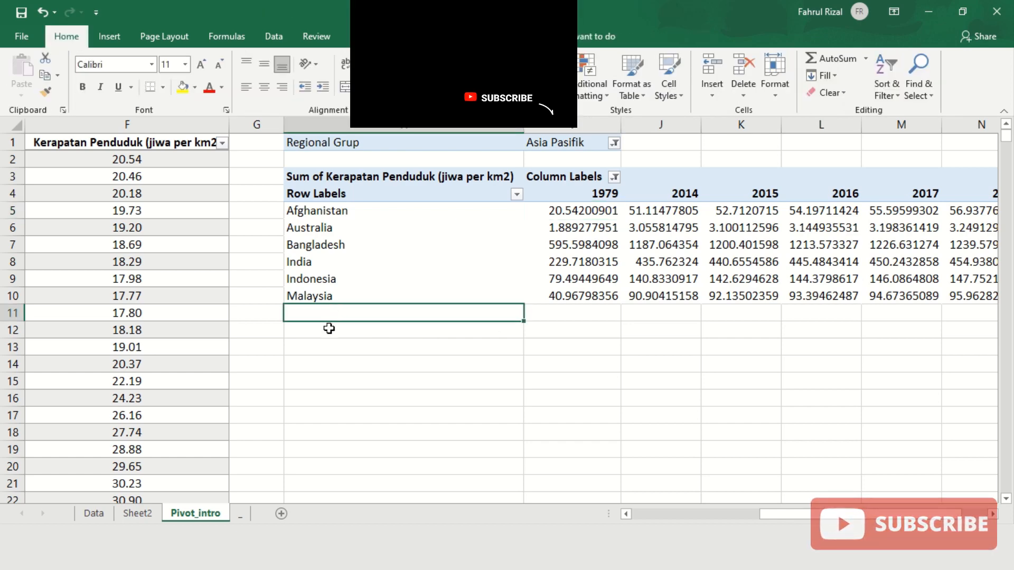
pyautogui.click(329, 329)
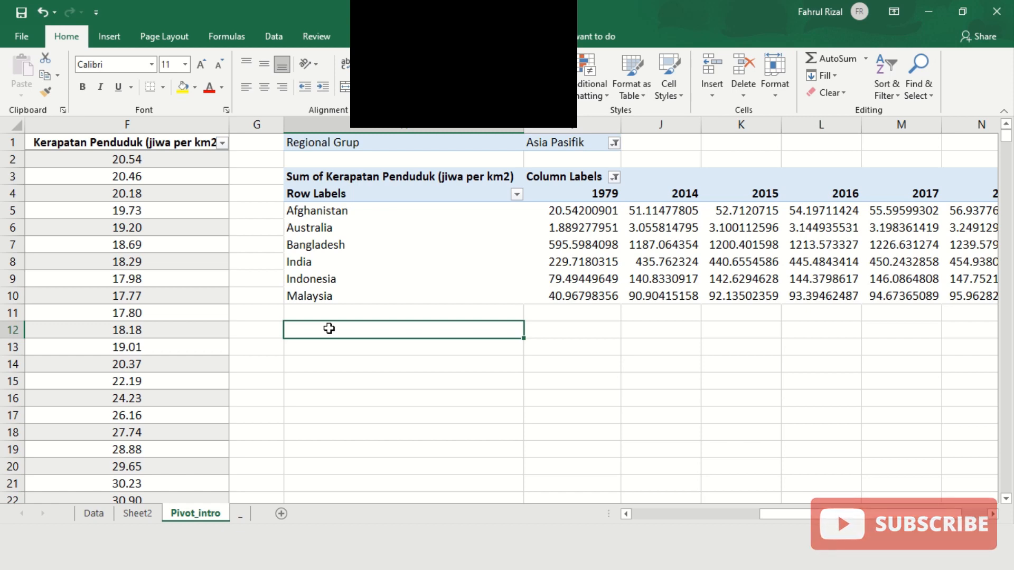